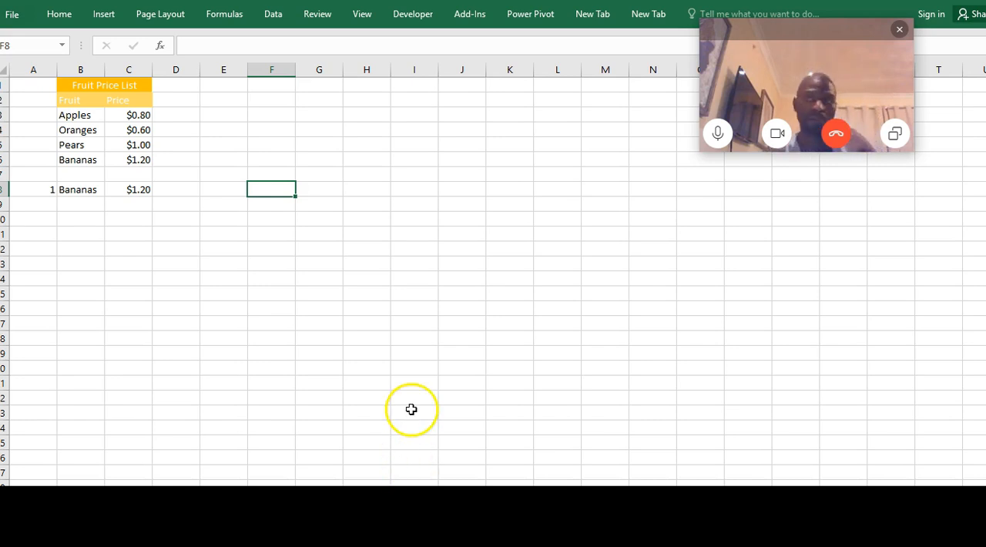
{"action": "mouse_move", "coordinate": [554, 538]}
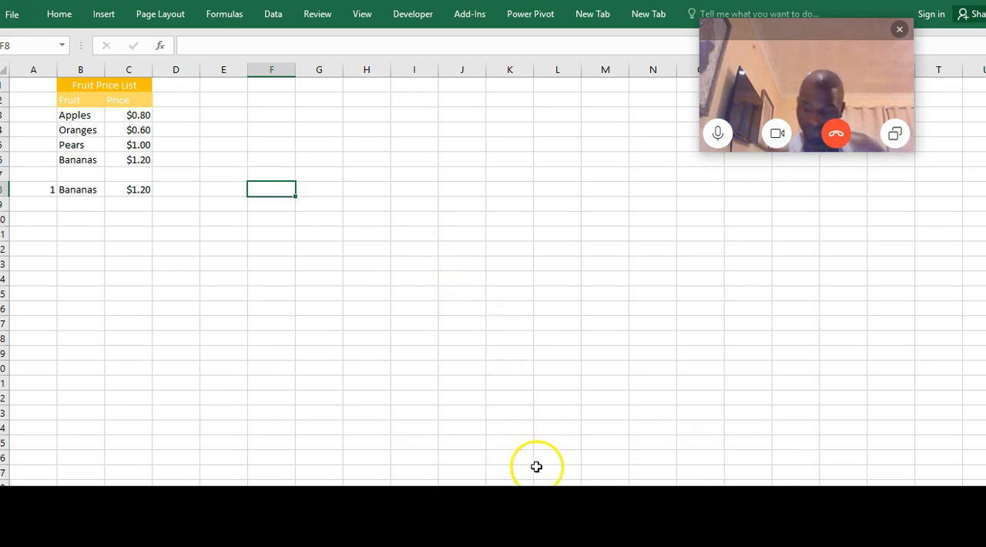
{"action": "left_click", "coordinate": [376, 217]}
{"action": "left_click", "coordinate": [346, 142]}
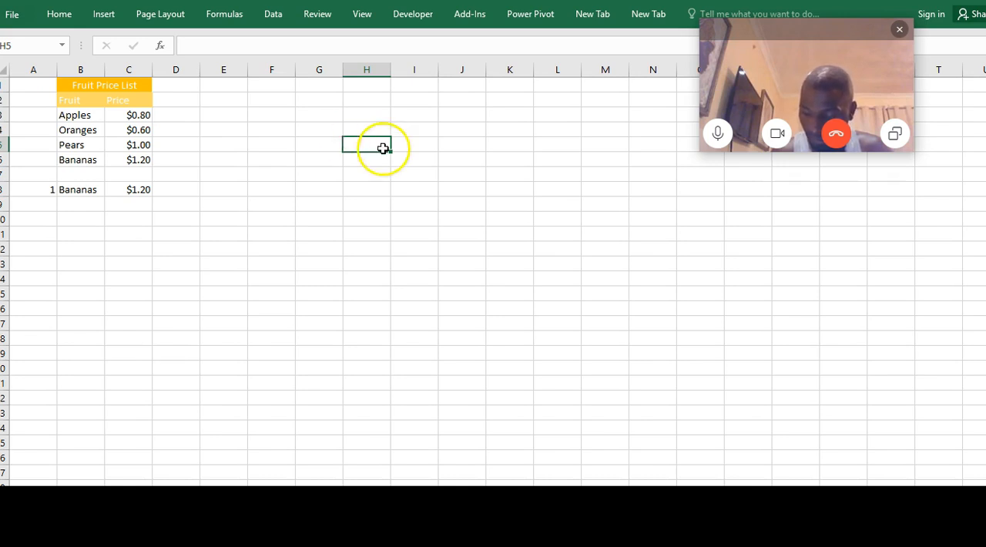
{"action": "left_click", "coordinate": [356, 262]}
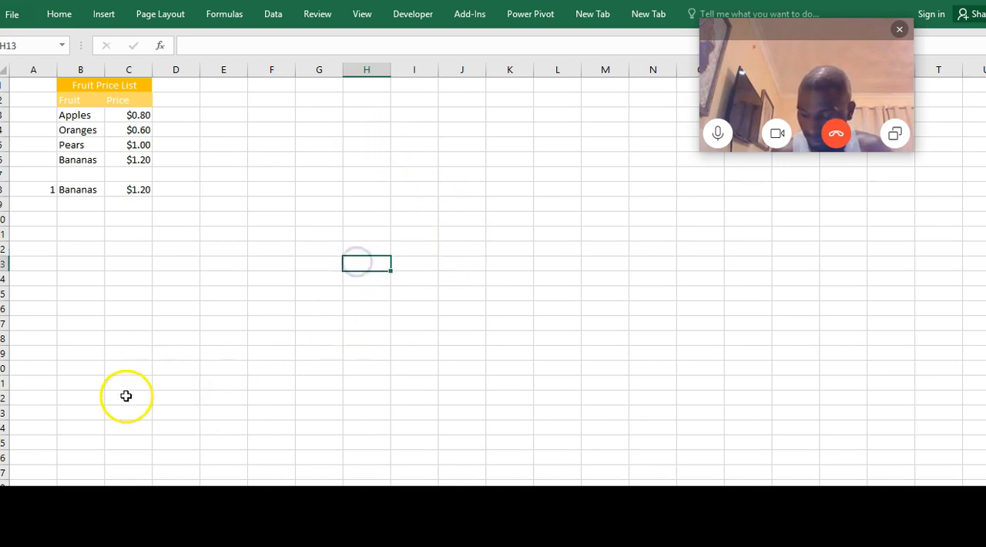
{"action": "left_click", "coordinate": [16, 14]}
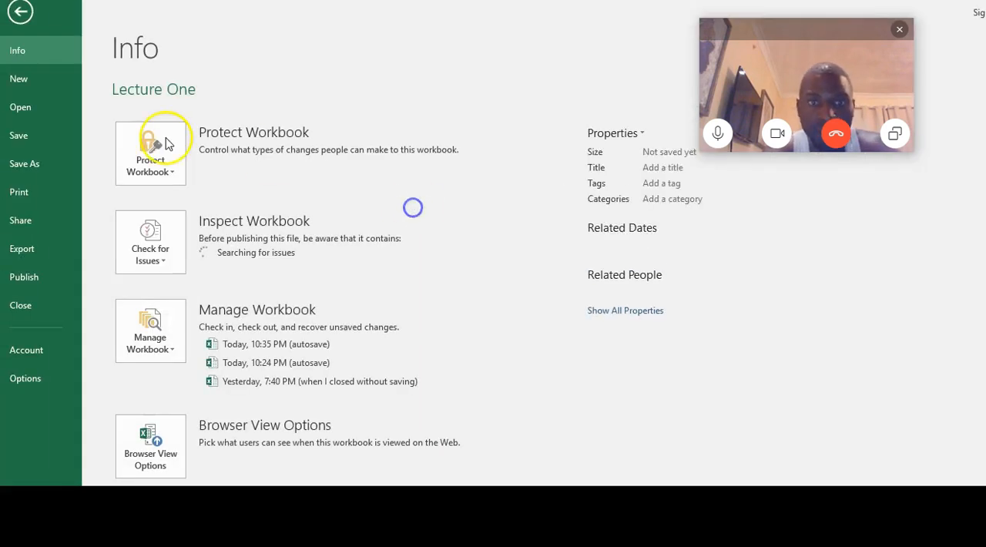
{"action": "left_click", "coordinate": [21, 11]}
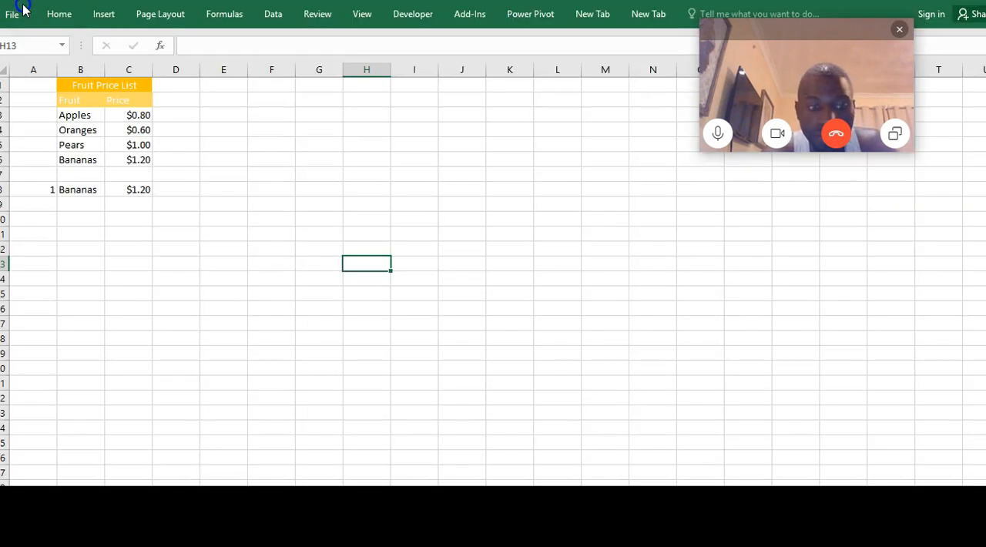
{"action": "left_click", "coordinate": [385, 223]}
Enter 0, 100 and 5 in cells G4, H4 and I4 as the first row of the range table
{"action": "left_click", "coordinate": [314, 118]}
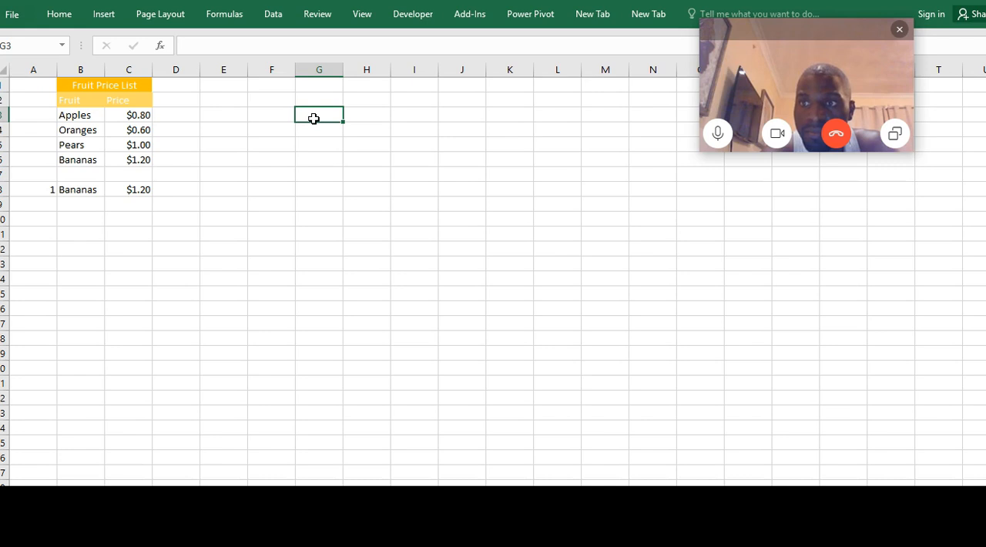
{"action": "key", "text": "Down"}
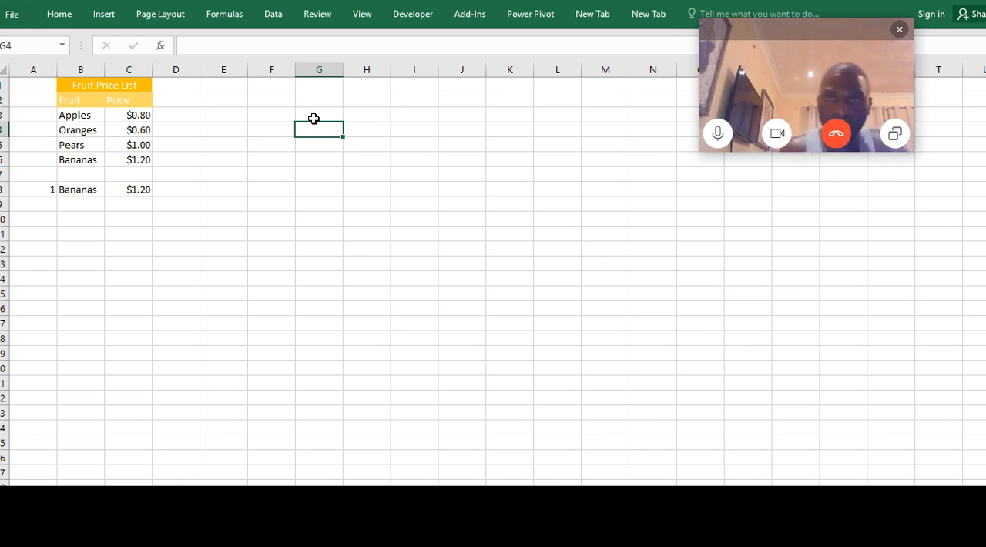
{"action": "type", "text": "0"}
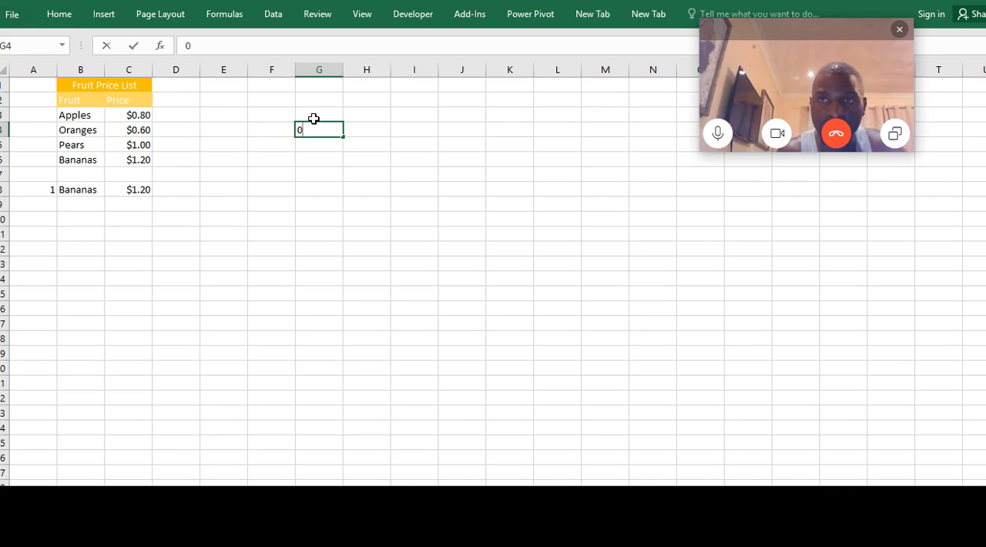
{"action": "key", "text": "Tab"}
{"action": "type", "text": "1000"}
{"action": "key", "text": "BackSpace"}
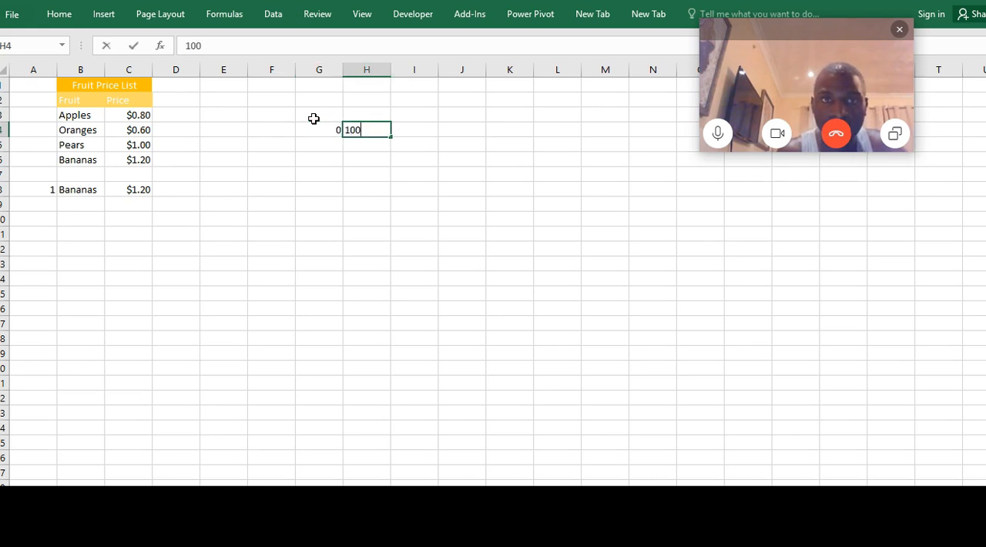
{"action": "key", "text": "Tab"}
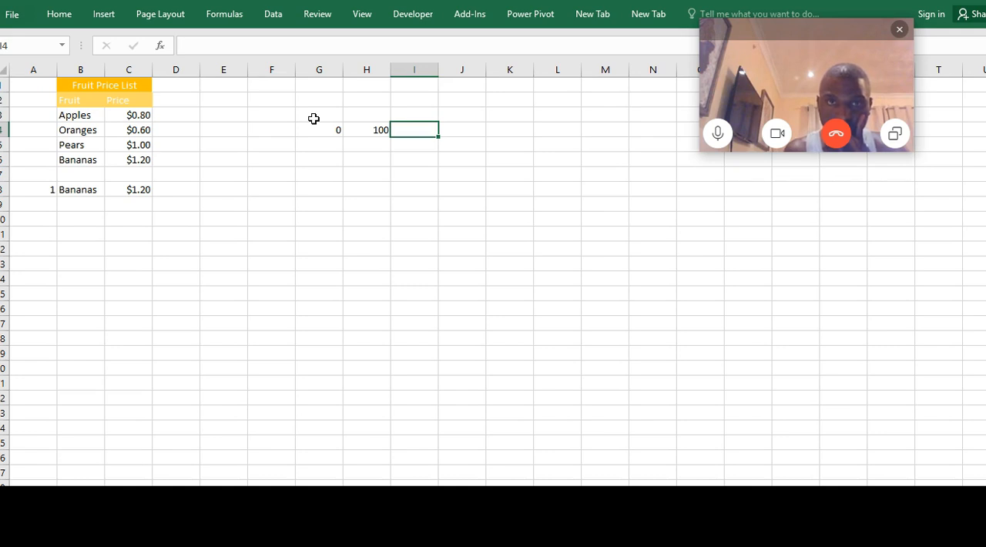
{"action": "type", "text": "5"}
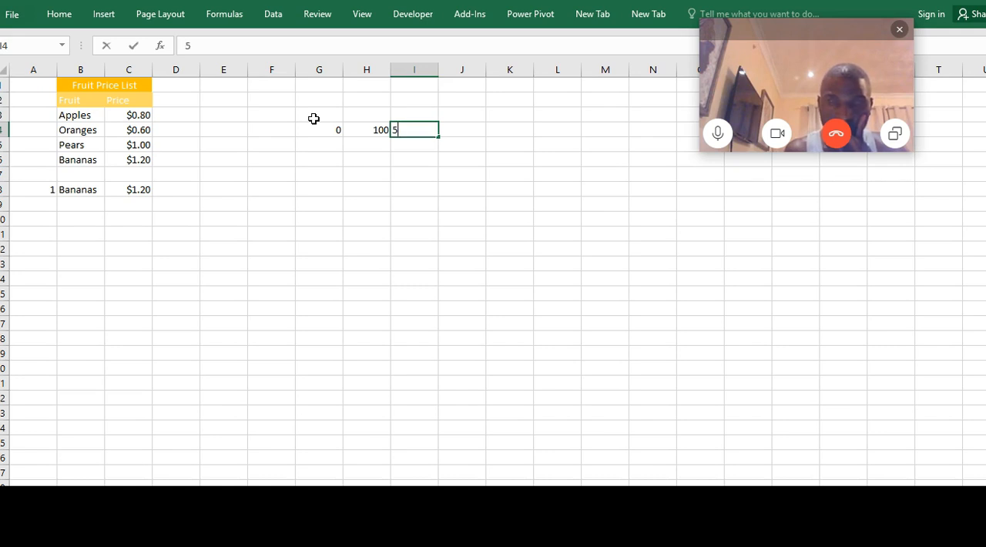
{"action": "key", "text": "Return"}
Enter the formula =H4+1 in cell G5 to start the second range one above the first range's upper limit
{"action": "key", "text": "Left"}
{"action": "key", "text": "Left"}
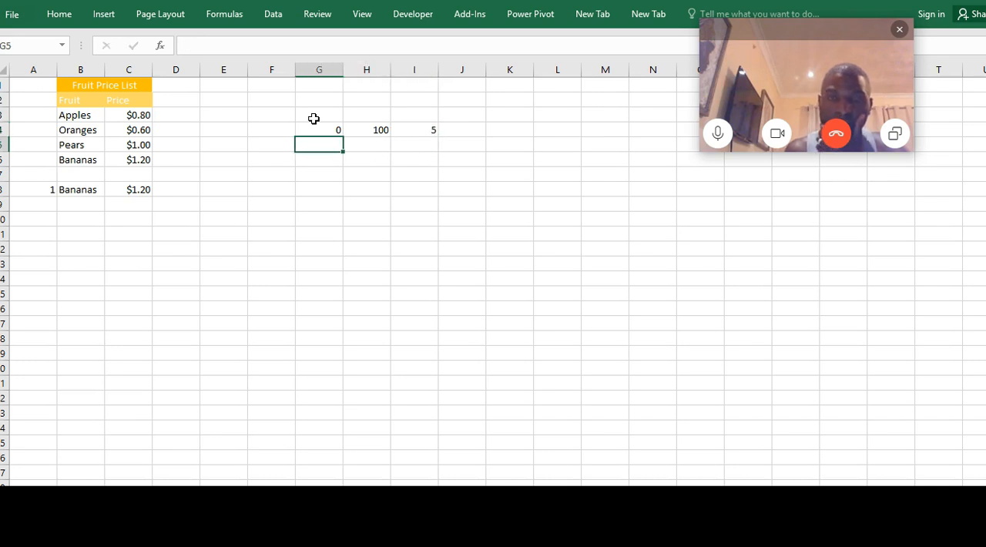
{"action": "type", "text": "="}
{"action": "left_click", "coordinate": [379, 127]}
{"action": "type", "text": "+"}
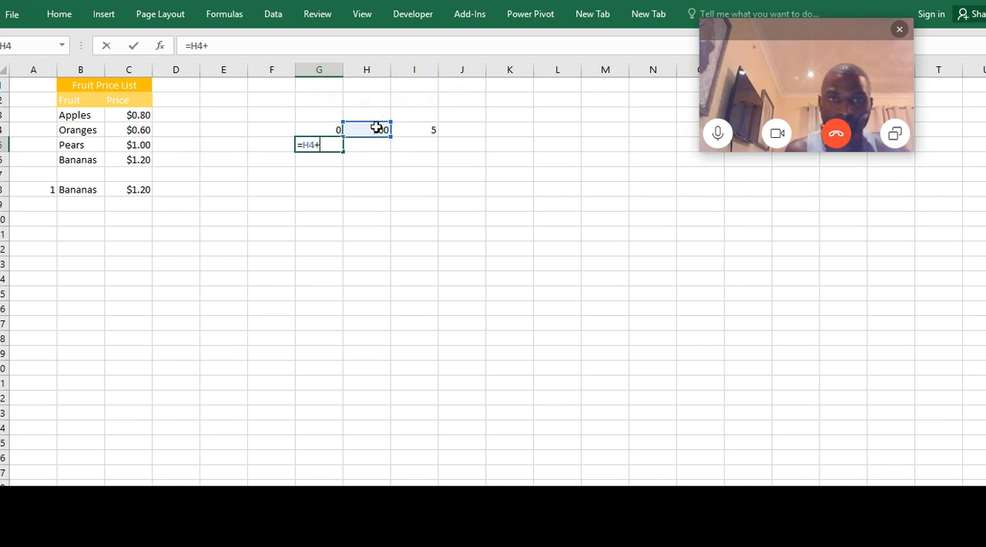
{"action": "type", "text": "1"}
{"action": "key", "text": "Return"}
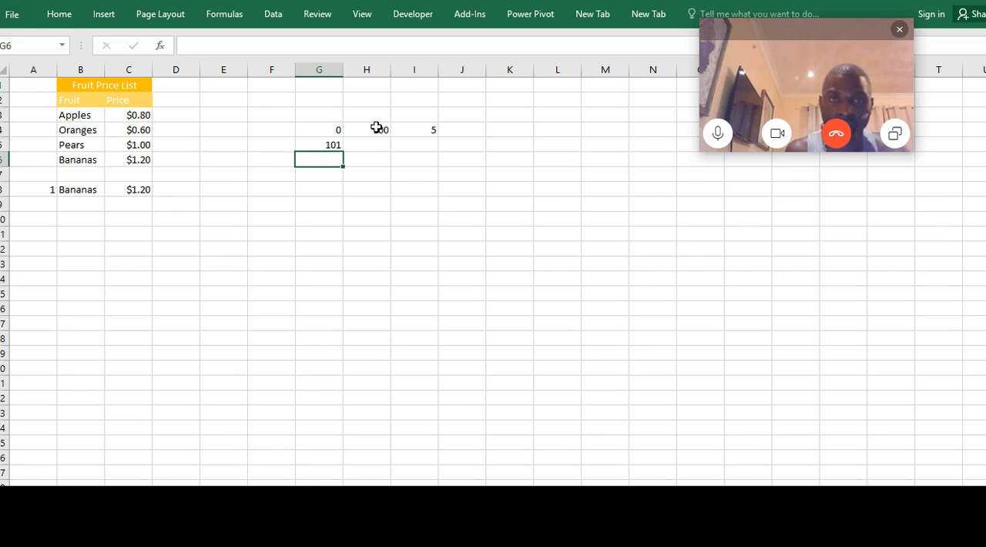
Complete the second range row with 200 in H5 and 7 in I5
{"action": "left_click", "coordinate": [375, 150]}
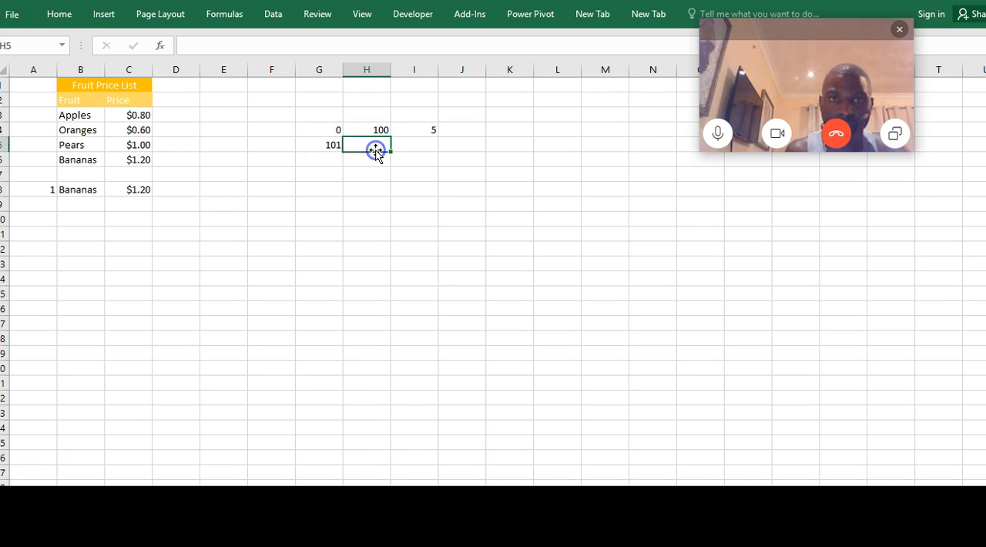
{"action": "type", "text": "200"}
{"action": "key", "text": "ctrl+Return"}
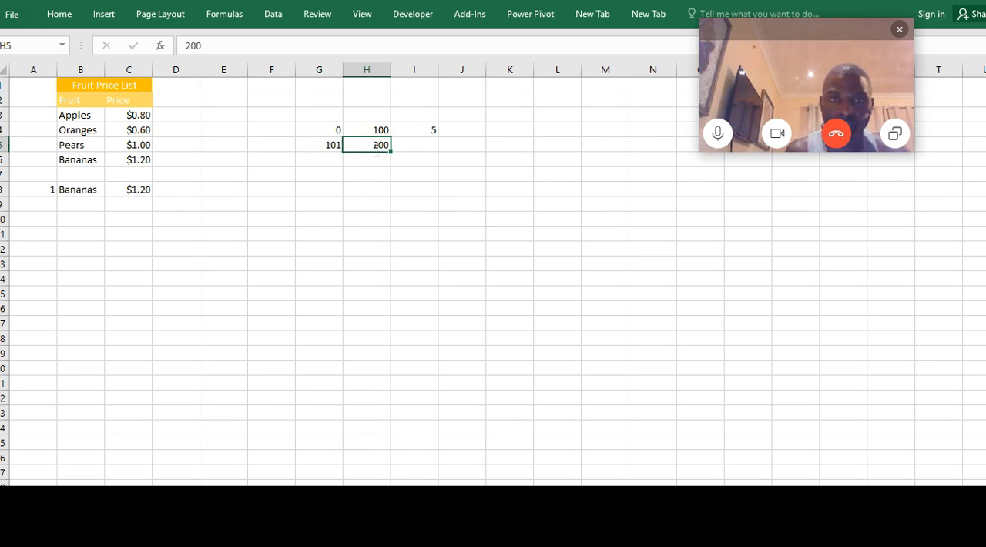
{"action": "key", "text": "Tab"}
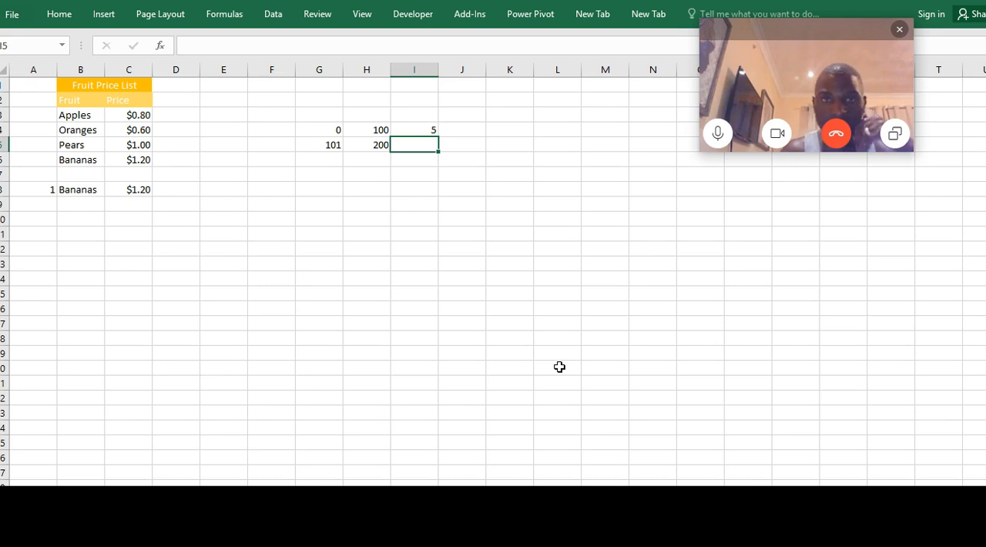
{"action": "type", "text": "7"}
{"action": "key", "text": "Return"}
Fill the formula from G5 down into G6 and complete that row with 400 in H6 and 10 in I6
{"action": "key", "text": "Left"}
{"action": "key", "text": "Left"}
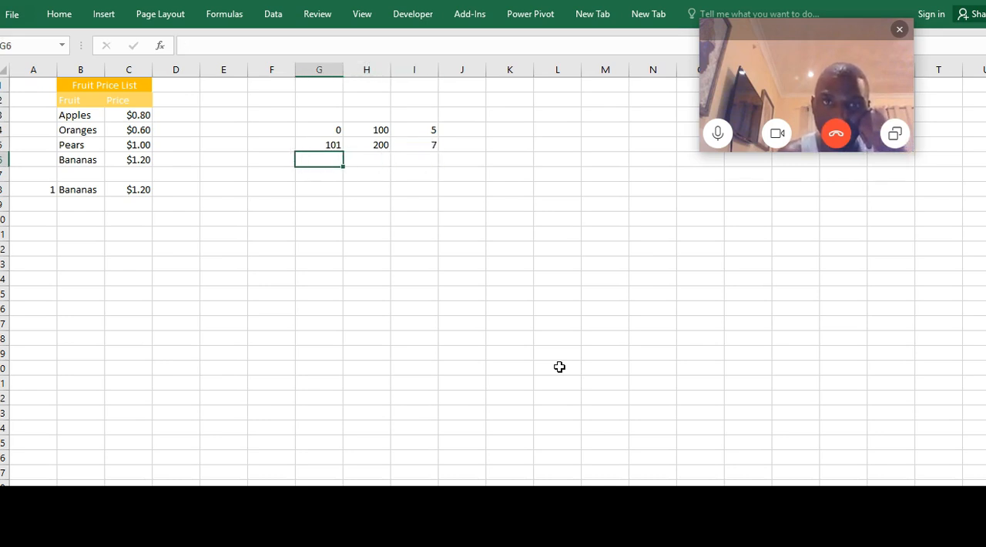
{"action": "key", "text": "ctrl+d"}
{"action": "key", "text": "Right"}
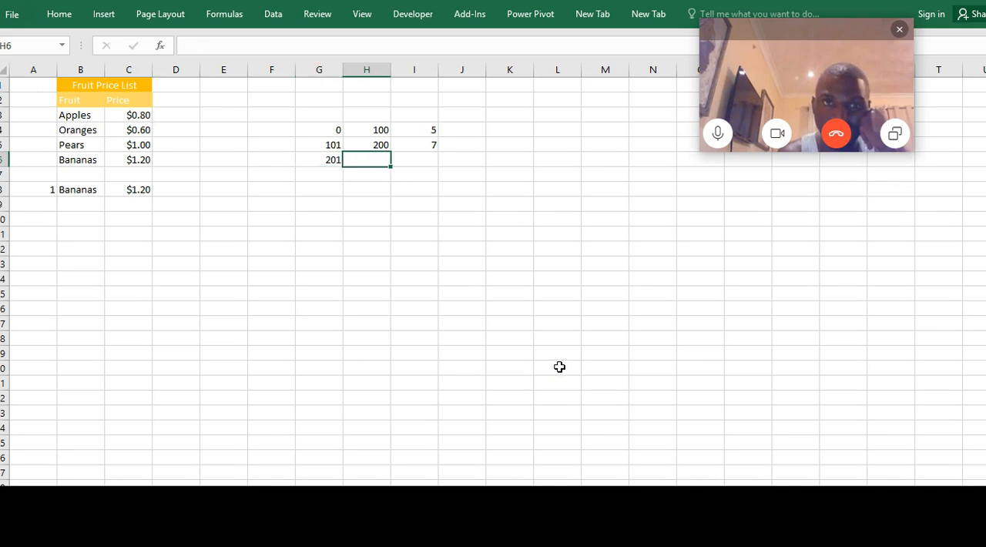
{"action": "type", "text": "3"}
{"action": "key", "text": "BackSpace"}
{"action": "type", "text": "400"}
{"action": "key", "text": "Right"}
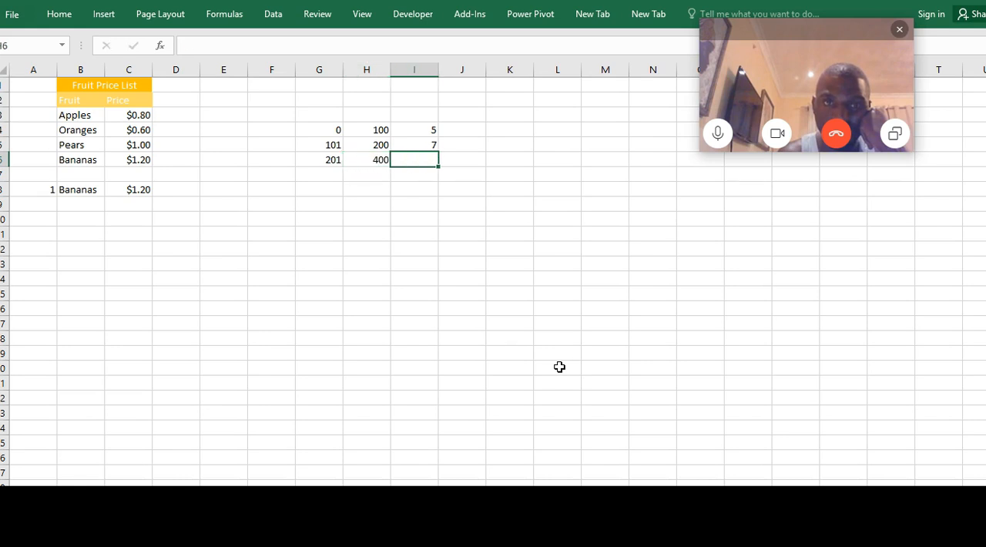
{"action": "type", "text": "10"}
{"action": "key", "text": "Return"}
Fill the lower-limit formula down into G7 and enter 15 in I7
{"action": "key", "text": "Left"}
{"action": "key", "text": "Left"}
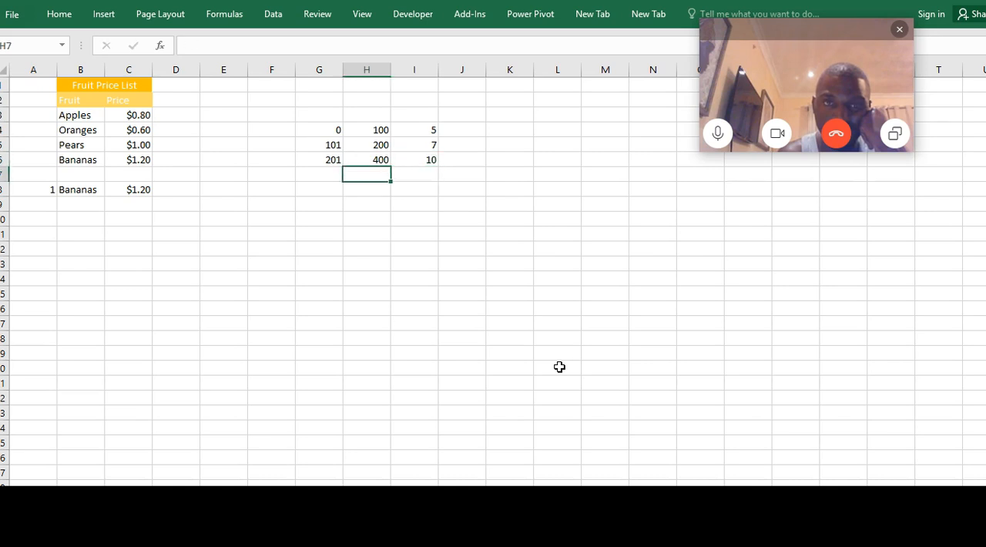
{"action": "key", "text": "ctrl+d"}
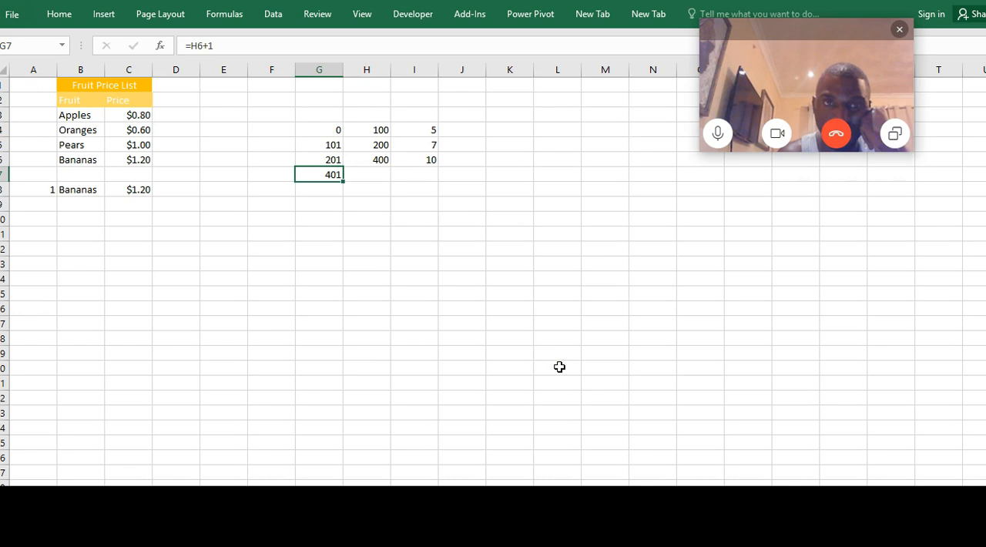
{"action": "key", "text": "Right"}
{"action": "key", "text": "Right"}
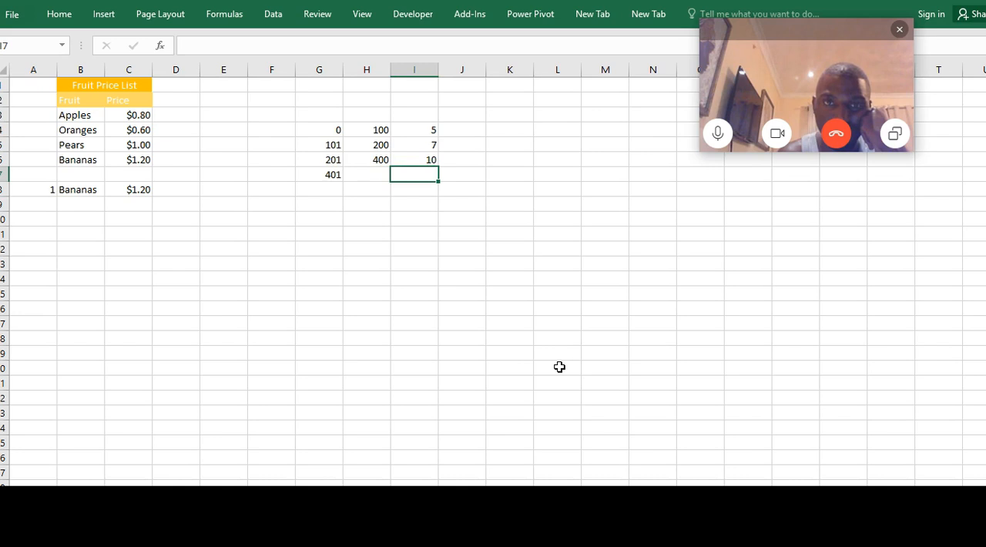
{"action": "type", "text": "15"}
{"action": "key", "text": "Return"}
Add the heading Charges in cell I3 above the charge values
{"action": "key", "text": "Up"}
{"action": "key", "text": "Up"}
{"action": "key", "text": "Up"}
{"action": "key", "text": "Up"}
{"action": "key", "text": "Up"}
{"action": "key", "text": "Up"}
{"action": "key", "text": "Down"}
{"action": "type", "text": "Charges"}
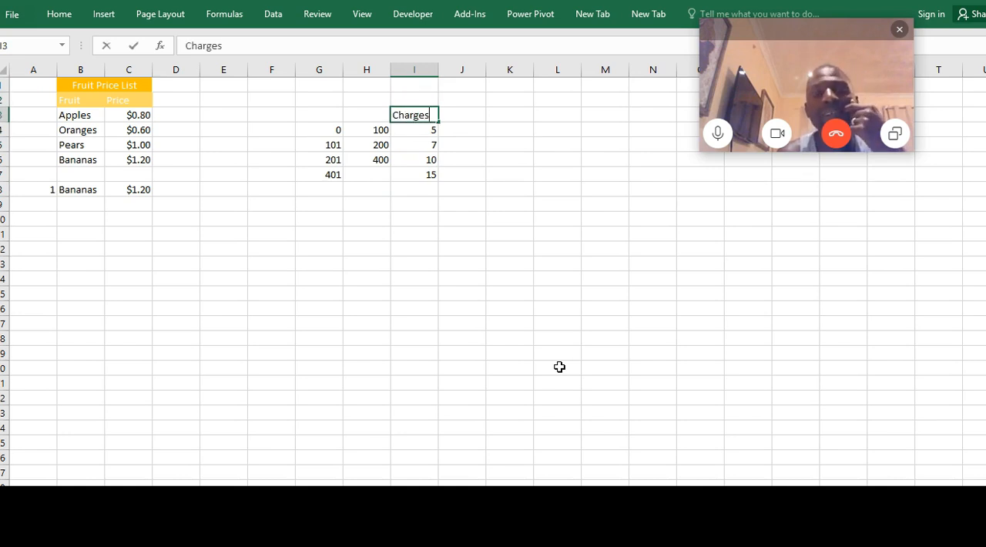
{"action": "key", "text": "Return"}
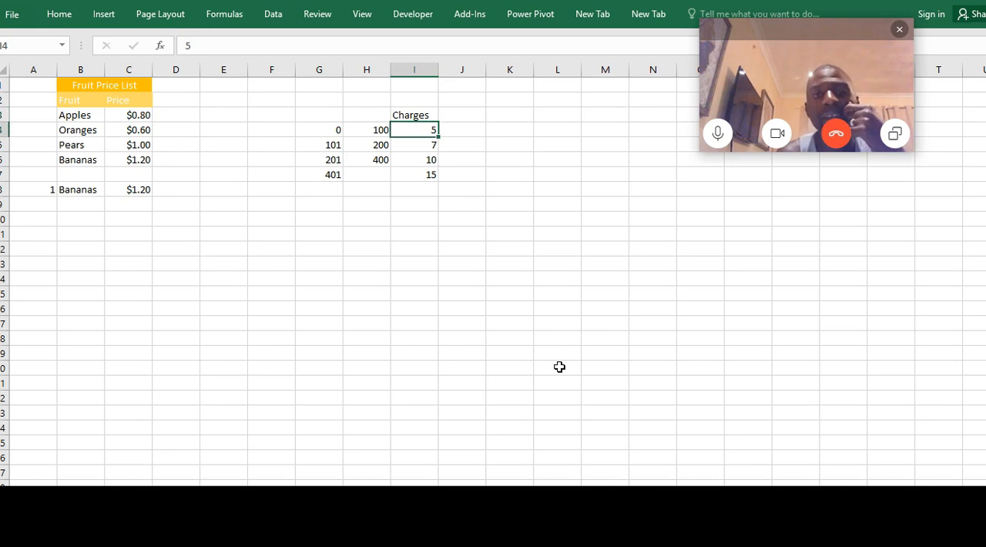
Enter >= in cell H7 as the open-ended upper limit of the last range
{"action": "key", "text": "Down"}
{"action": "key", "text": "Down"}
{"action": "key", "text": "Down"}
{"action": "key", "text": "Down"}
{"action": "key", "text": "Down"}
{"action": "key", "text": "Up"}
{"action": "key", "text": "Up"}
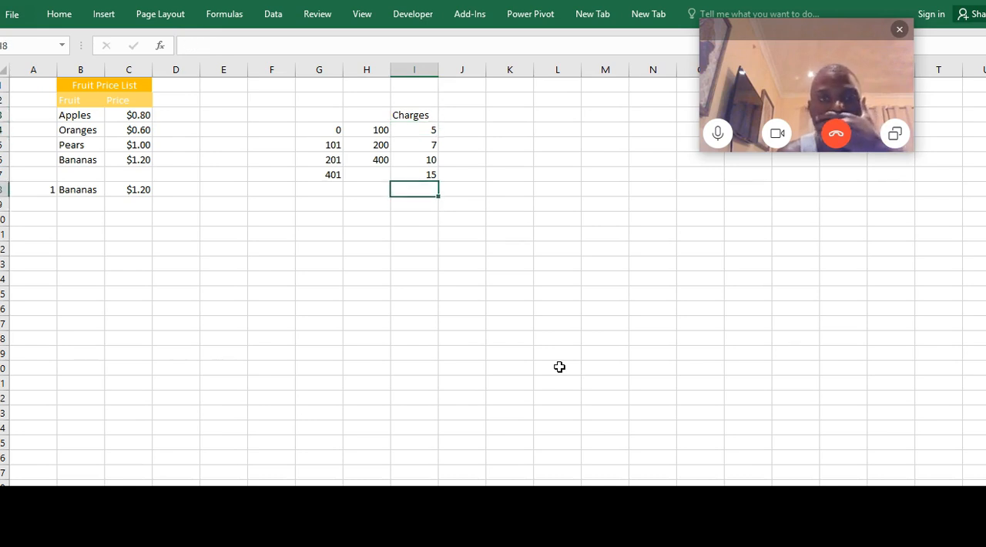
{"action": "key", "text": "Left"}
{"action": "type", "text": ">"}
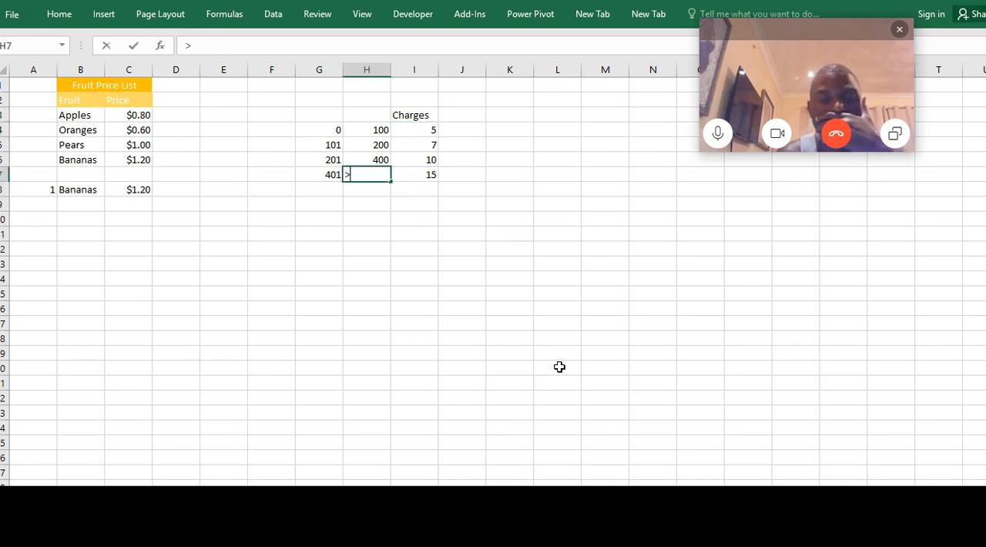
{"action": "key", "text": "Return"}
{"action": "key", "text": "Down"}
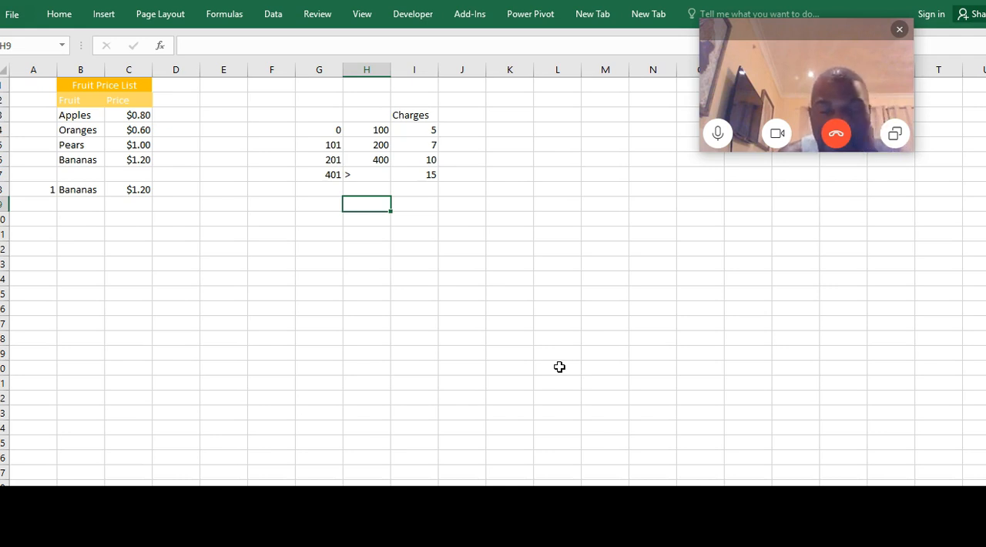
{"action": "left_click", "coordinate": [347, 176]}
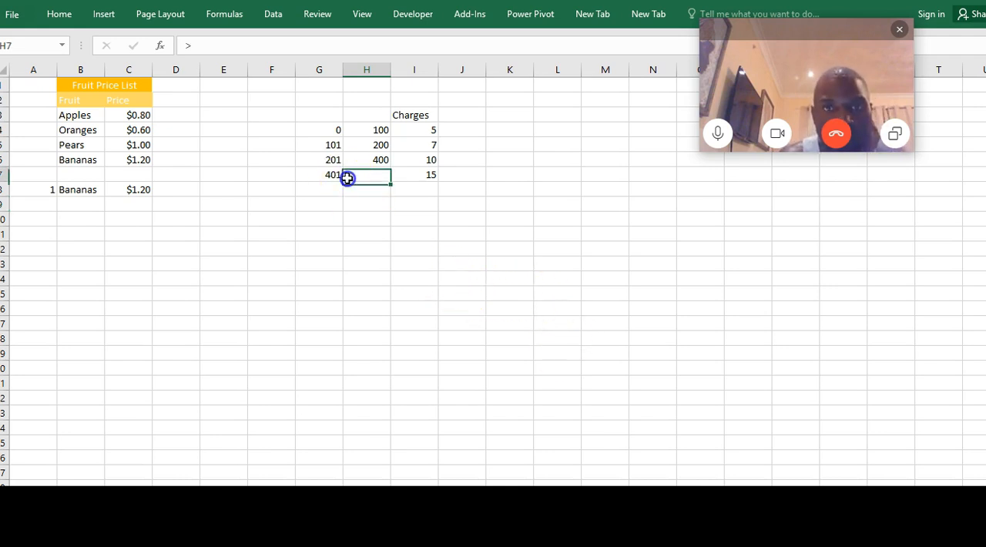
{"action": "left_click", "coordinate": [200, 47]}
{"action": "type", "text": "="}
{"action": "key", "text": "Return"}
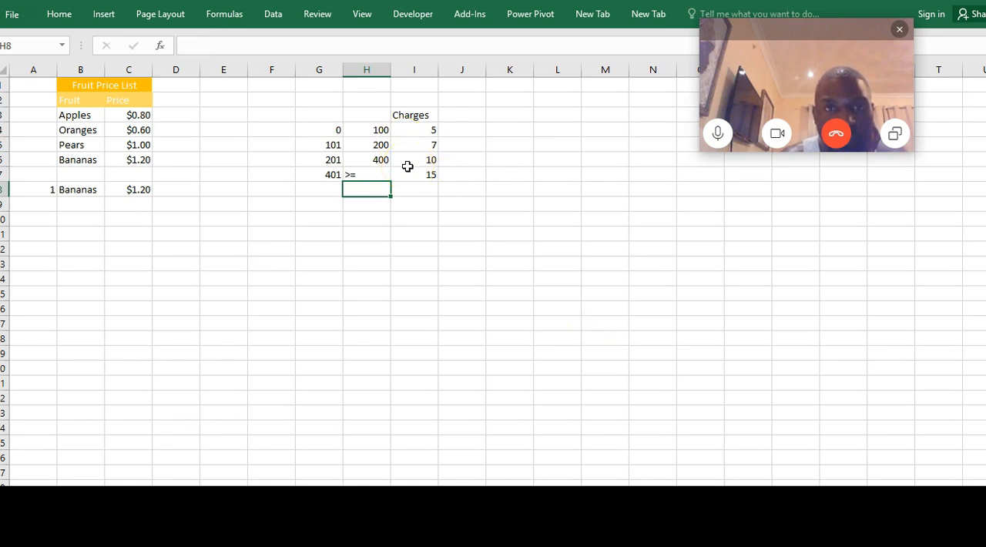
Enter the heading Depositing in cell G10 and the deposit amount 150 in G11
{"action": "left_click", "coordinate": [349, 267]}
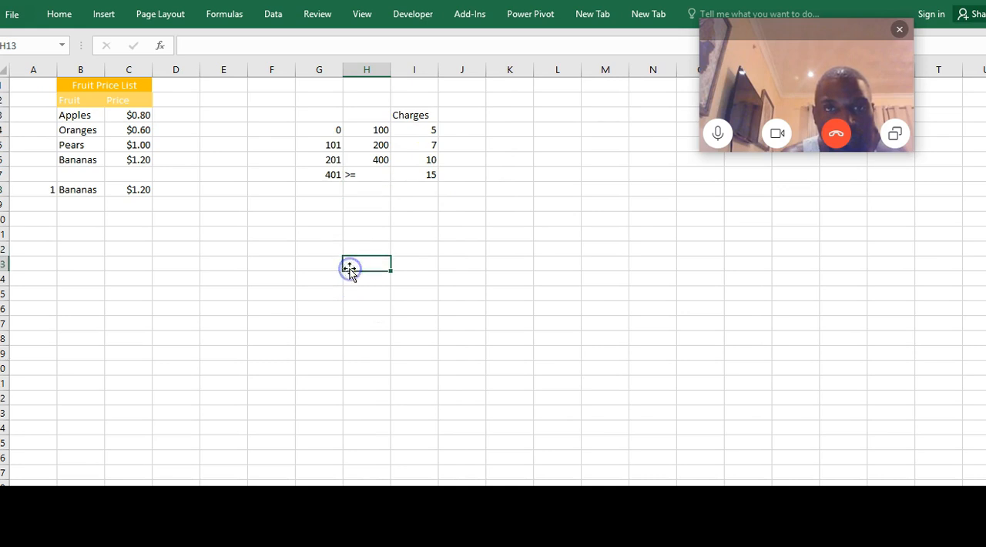
{"action": "left_click", "coordinate": [308, 261]}
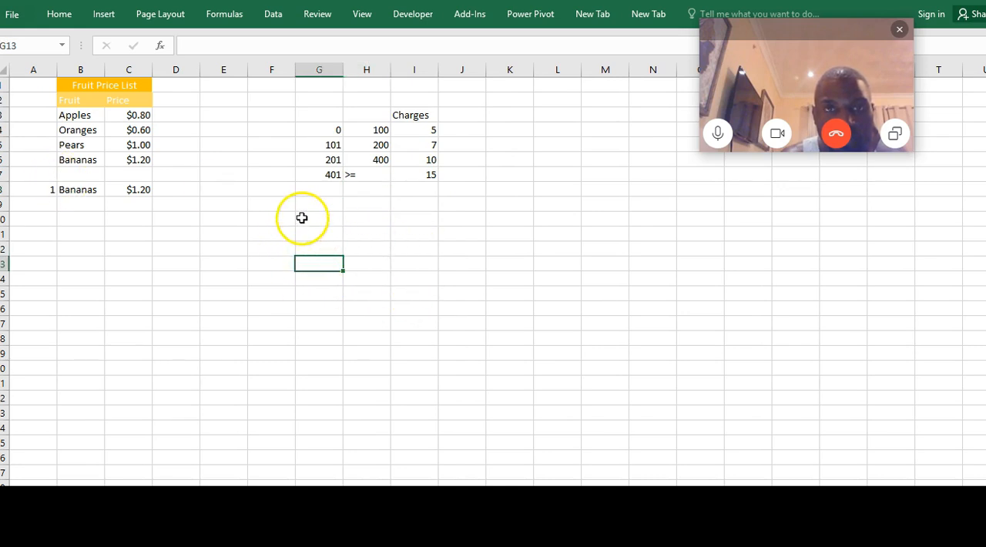
{"action": "left_click", "coordinate": [309, 219]}
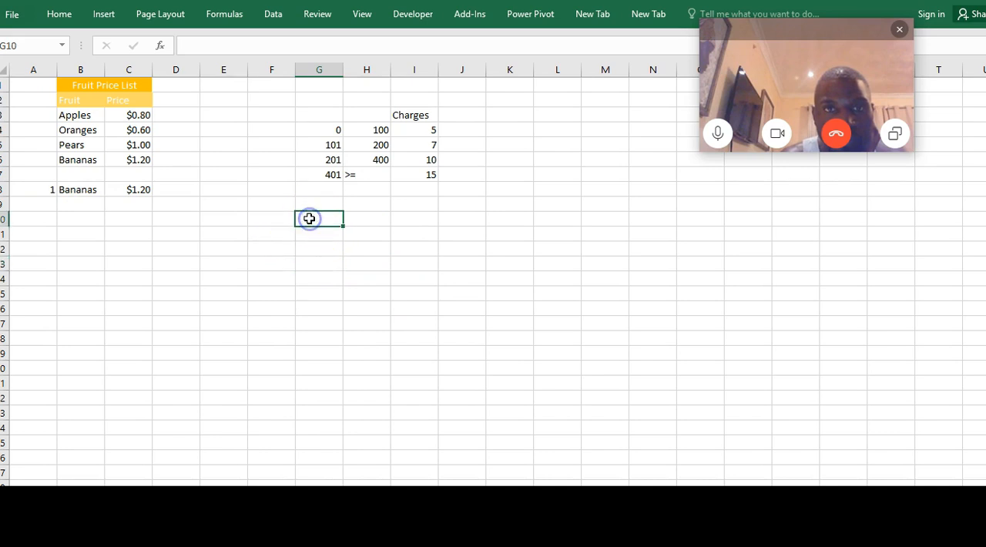
{"action": "type", "text": "De"}
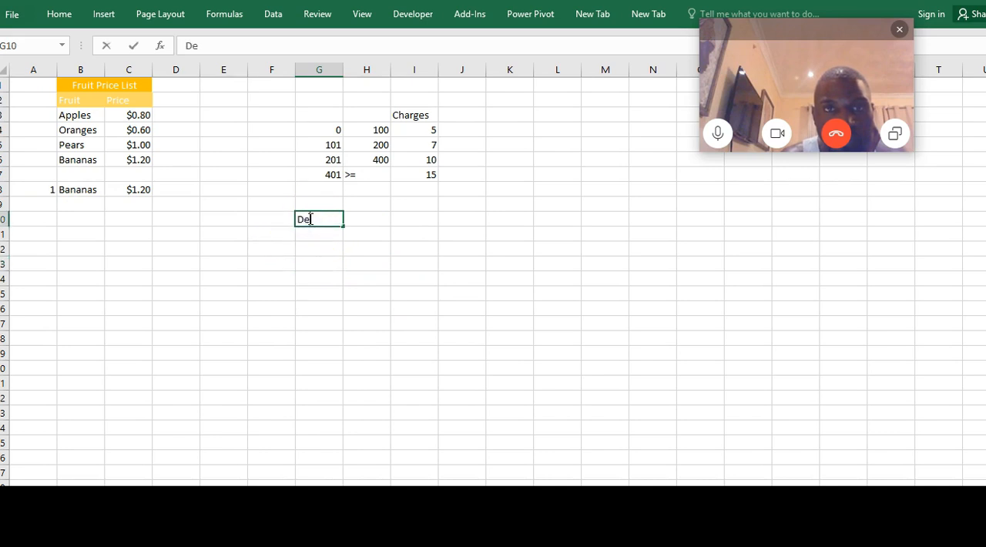
{"action": "type", "text": "positing"}
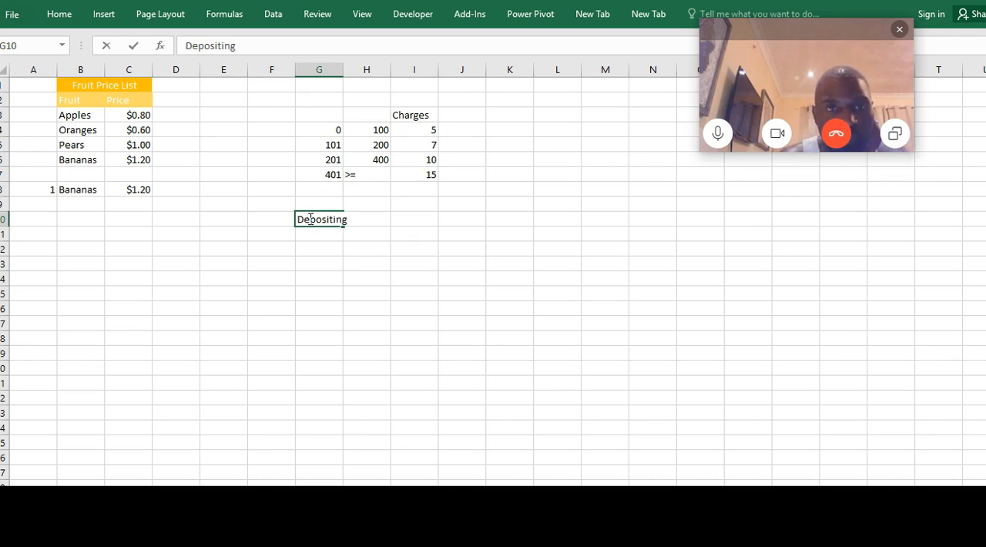
{"action": "key", "text": "Return"}
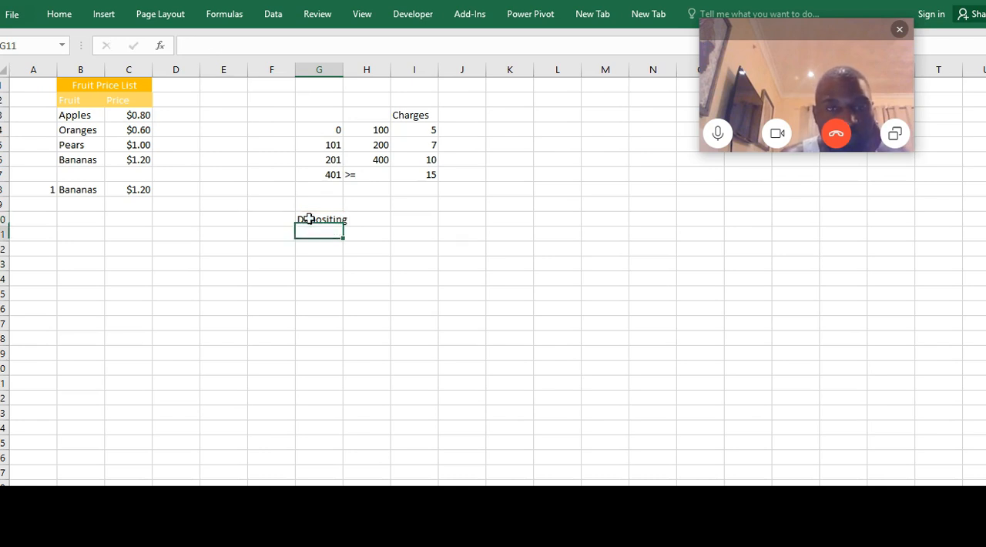
{"action": "key", "text": "Return"}
{"action": "key", "text": "Up"}
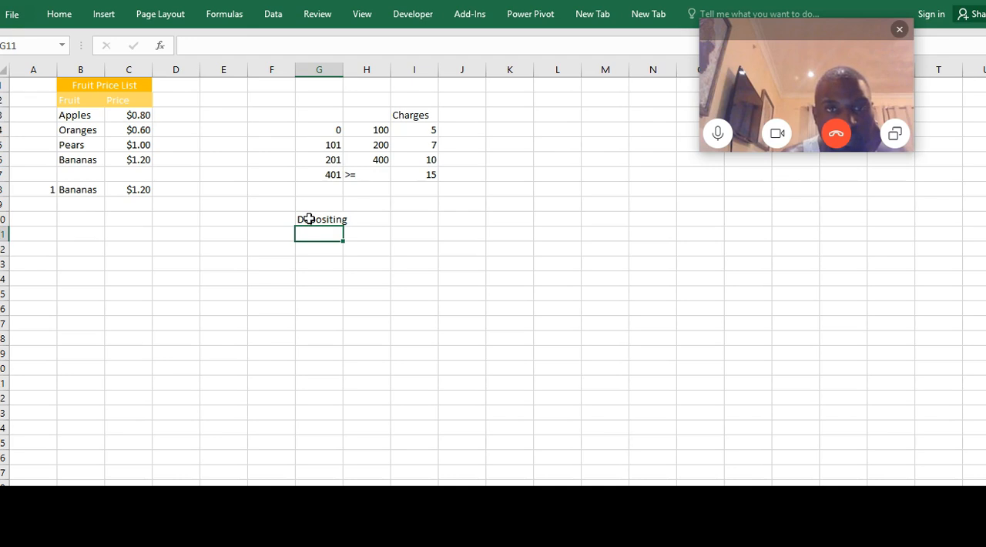
{"action": "type", "text": "150"}
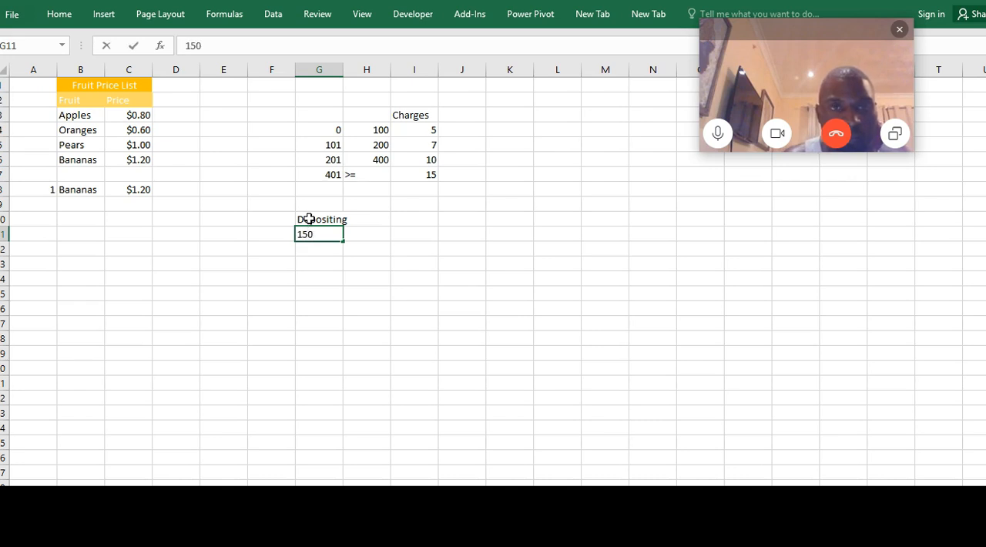
{"action": "key", "text": "Tab"}
Auto-fit the width of column G and add the heading Charge in cell H10
{"action": "key", "text": "Up"}
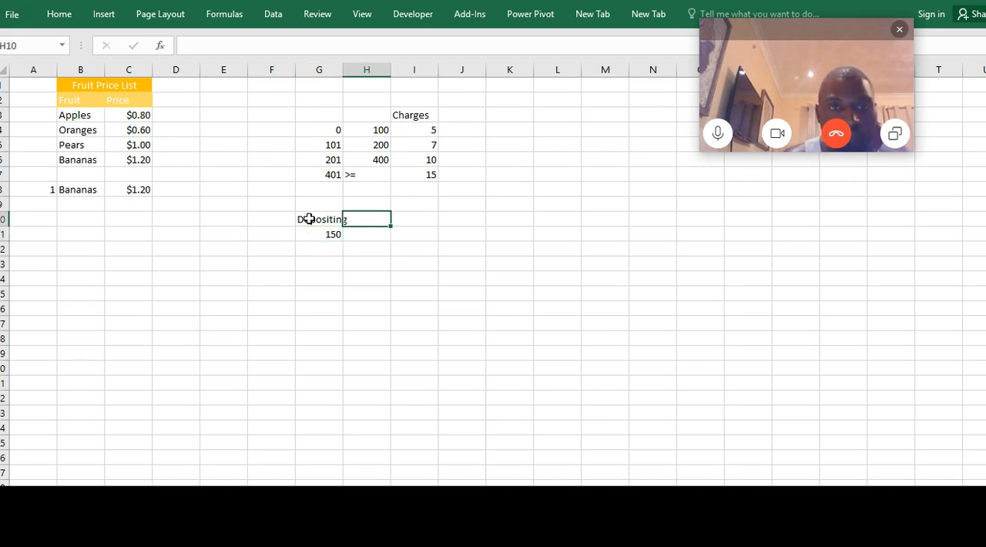
{"action": "double_click", "coordinate": [343, 68]}
{"action": "type", "text": "Charges"}
{"action": "key", "text": "Return"}
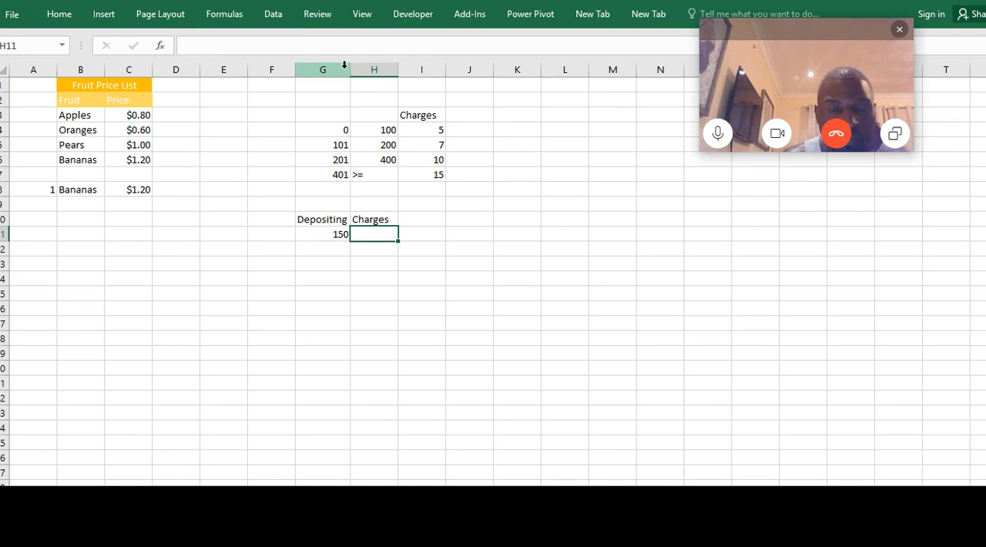
{"action": "key", "text": "Up"}
{"action": "left_click", "coordinate": [221, 47]}
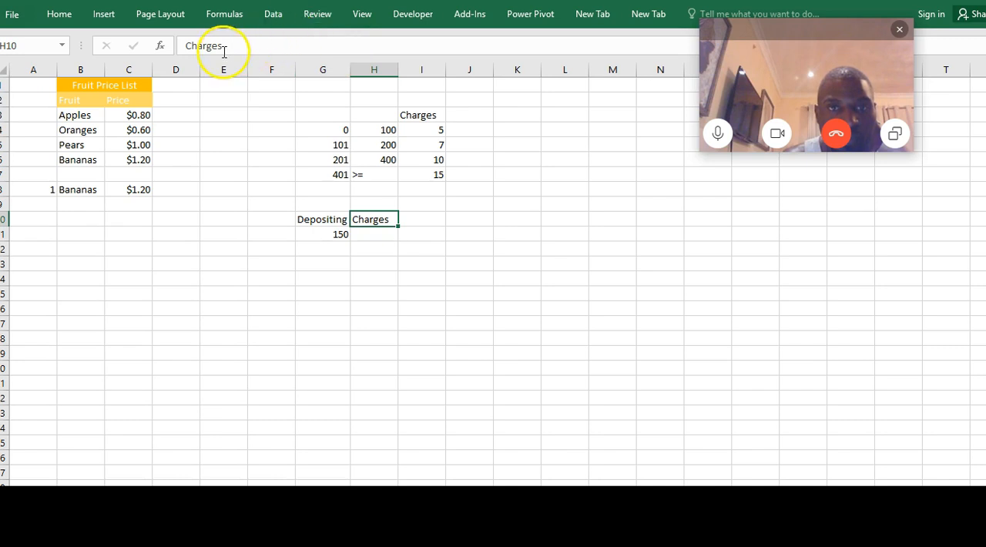
{"action": "key", "text": "BackSpace"}
{"action": "key", "text": "Return"}
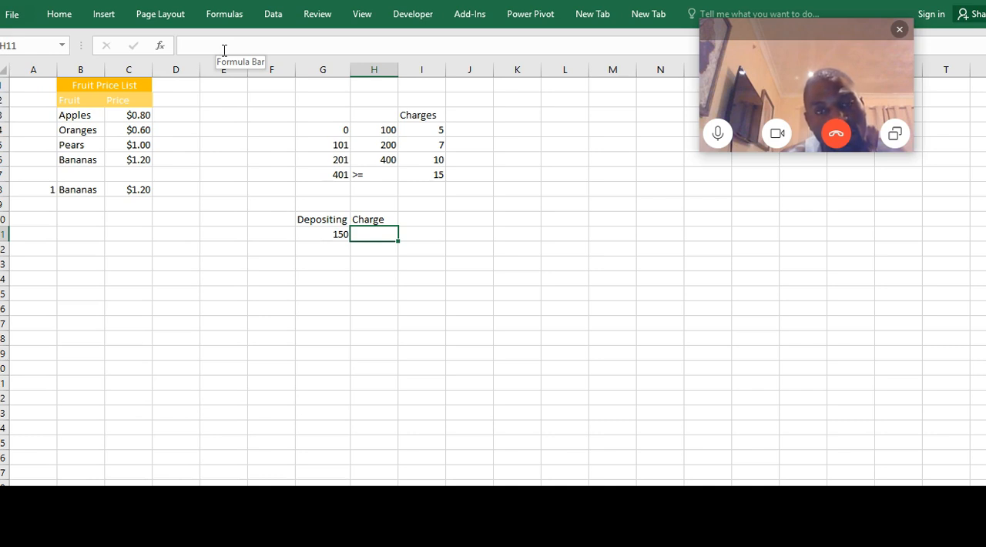
Start a VLOOKUP formula in H11 with its function arguments dialog and use G11 as the lookup value
{"action": "type", "text": "=vlo"}
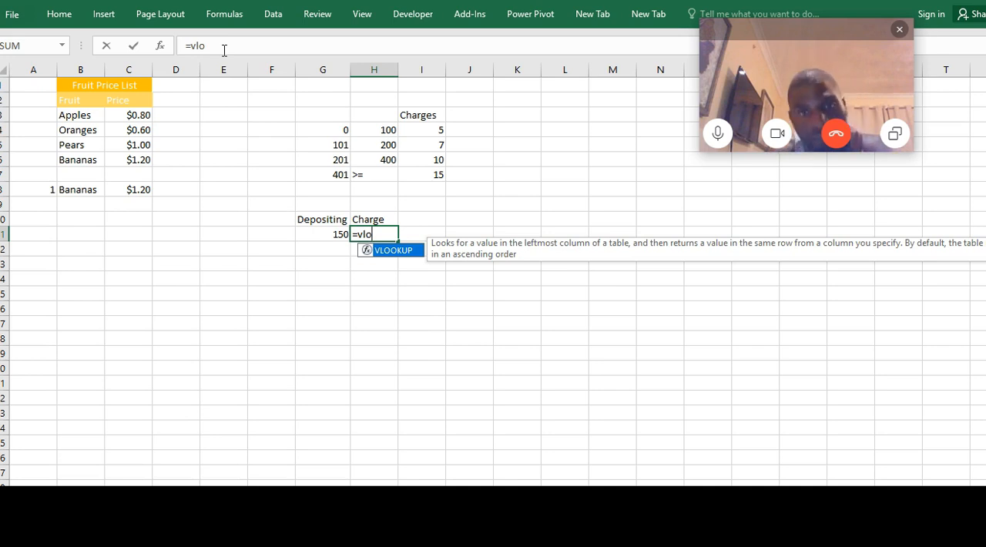
{"action": "key", "text": "Tab"}
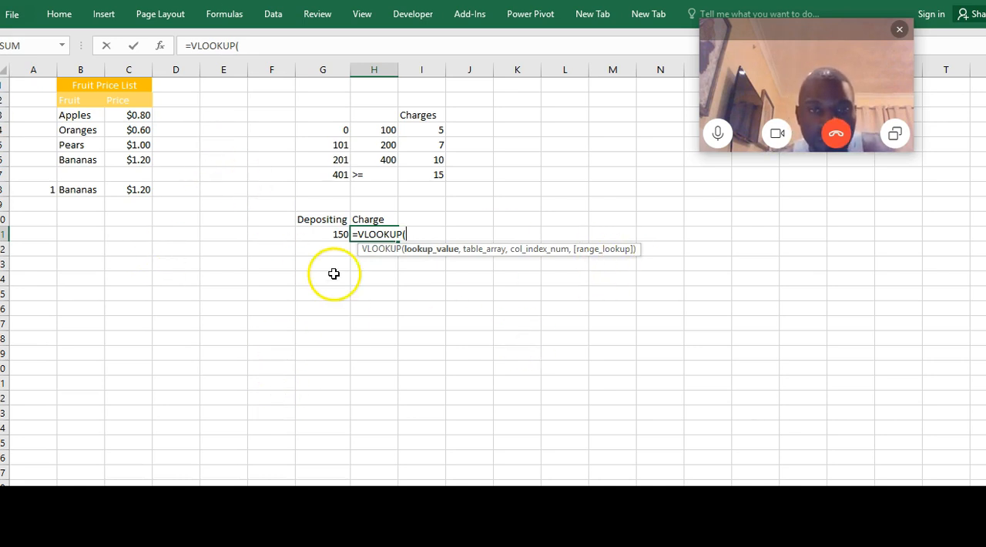
{"action": "key", "text": "ctrl+a"}
{"action": "left_click_drag", "start_coordinate": [479, 147], "coordinate": [707, 218]}
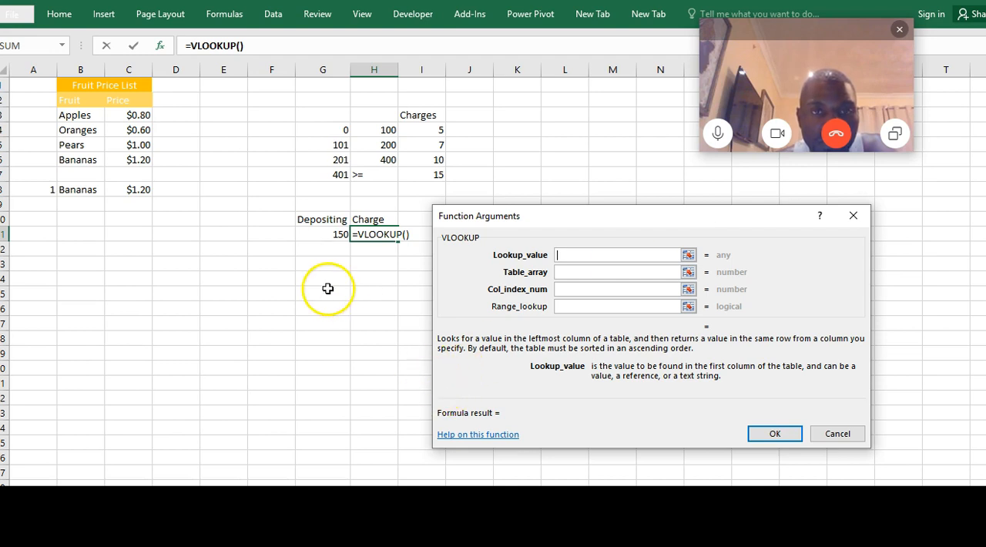
{"action": "left_click", "coordinate": [321, 234]}
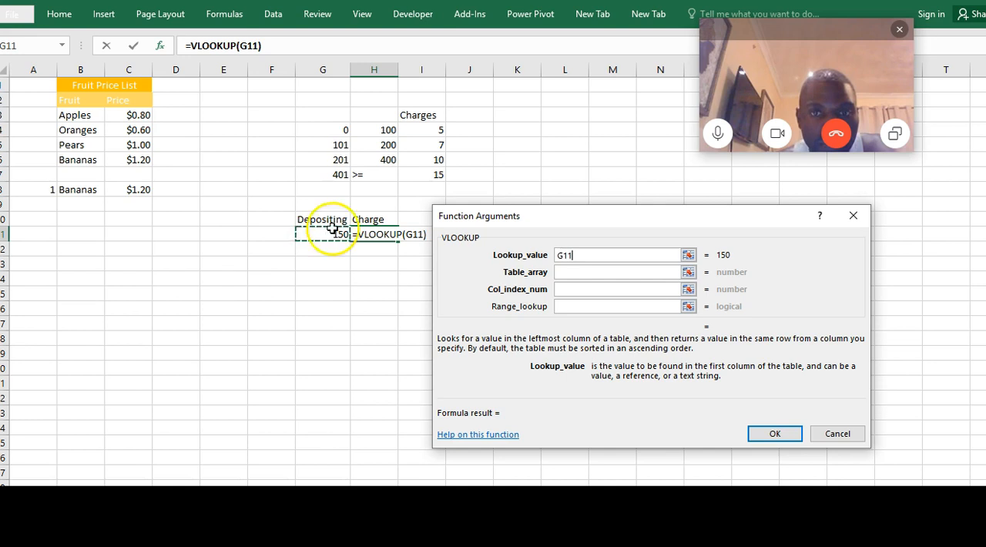
Set the VLOOKUP table array to the charges range as the absolute reference $G$4:$I$7
{"action": "left_click", "coordinate": [587, 272]}
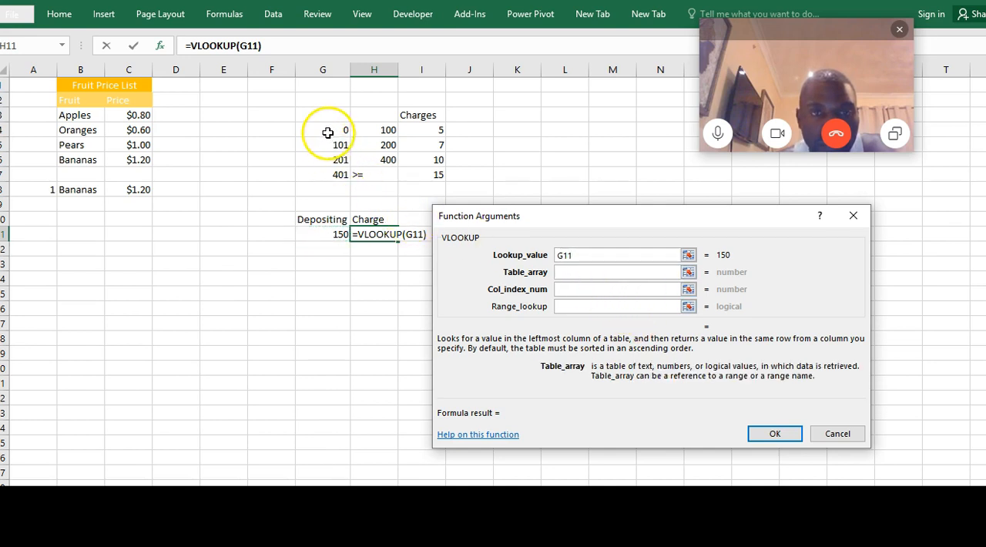
{"action": "mouse_move", "coordinate": [320, 125]}
{"action": "left_mouse_down"}
{"action": "mouse_move", "coordinate": [422, 165]}
{"action": "mouse_move", "coordinate": [424, 176]}
{"action": "left_mouse_up"}
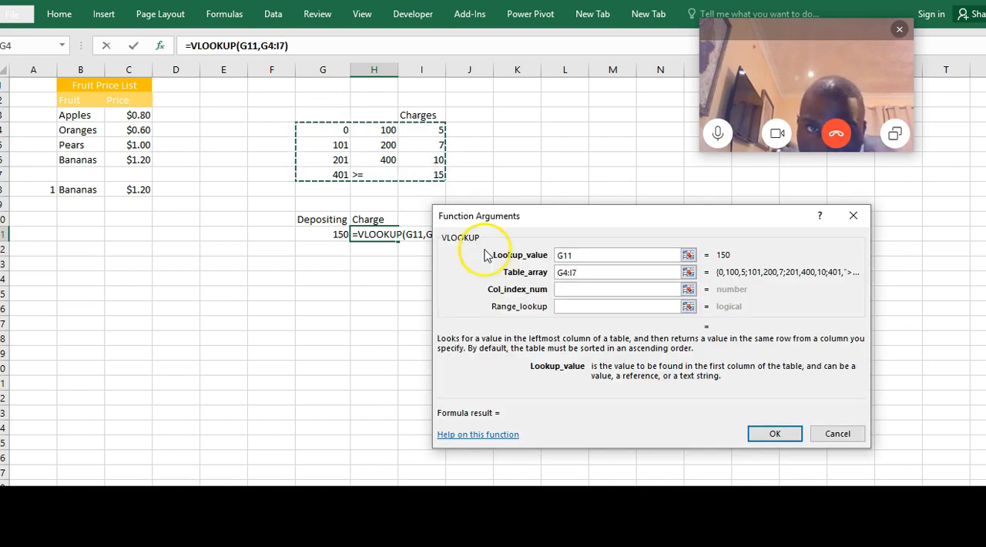
{"action": "key", "text": "F4"}
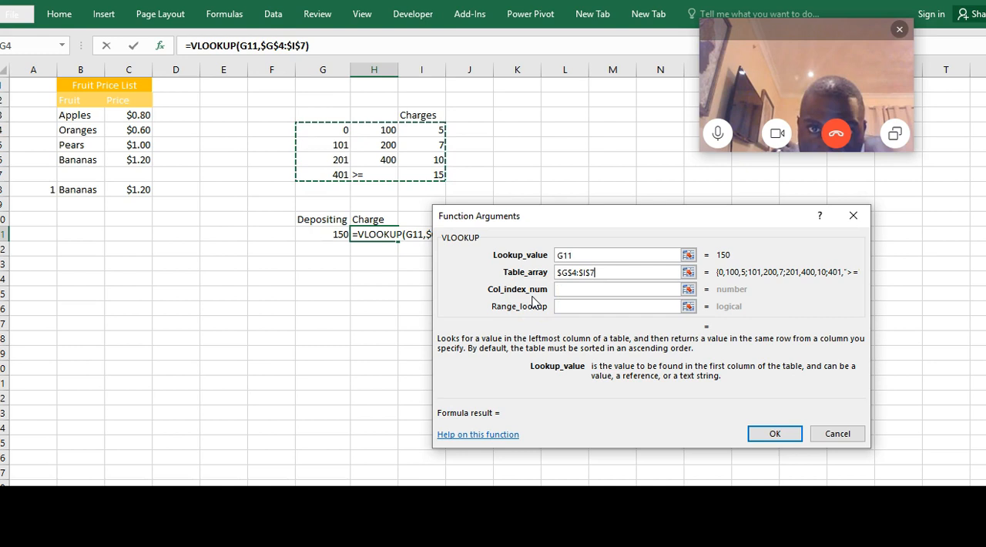
{"action": "left_click", "coordinate": [593, 289]}
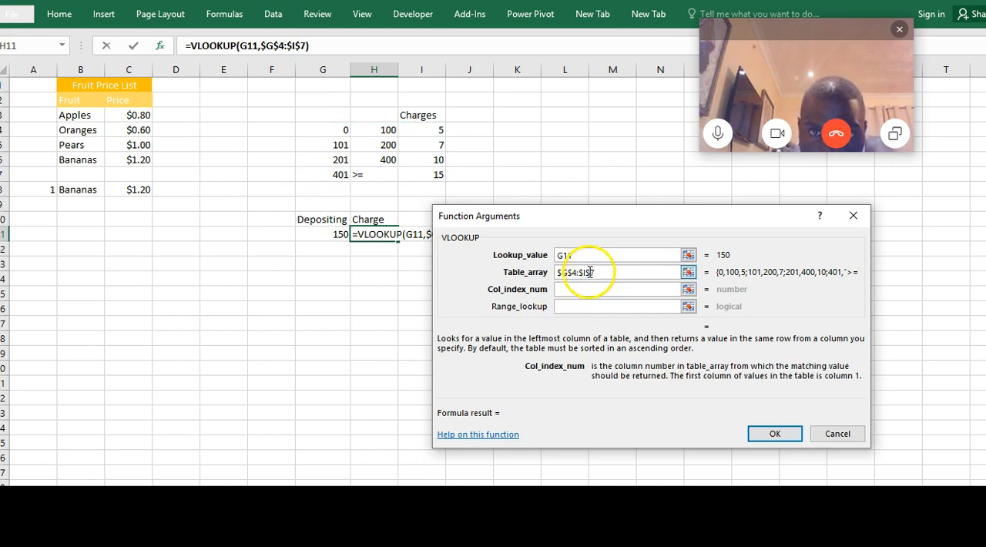
{"action": "left_click", "coordinate": [589, 272]}
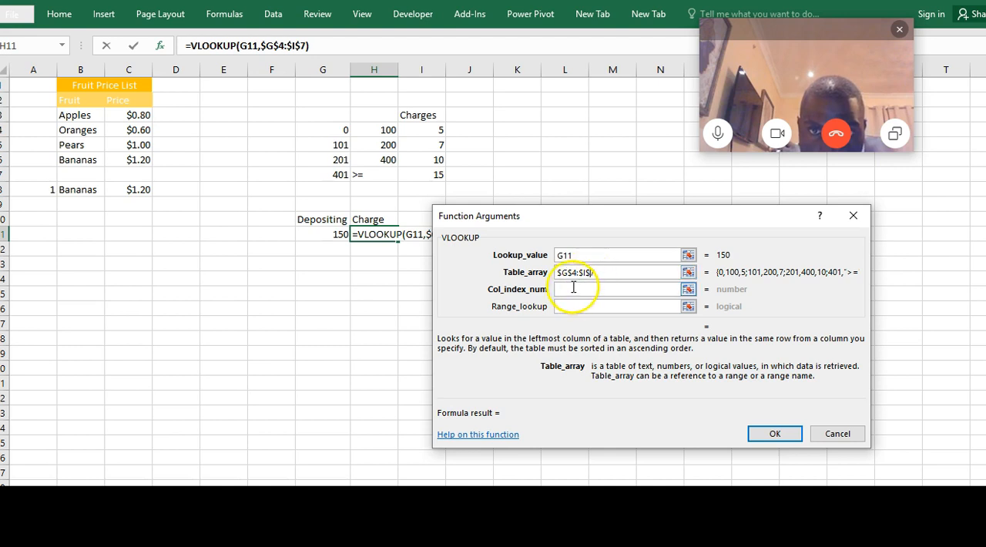
{"action": "left_click", "coordinate": [574, 288]}
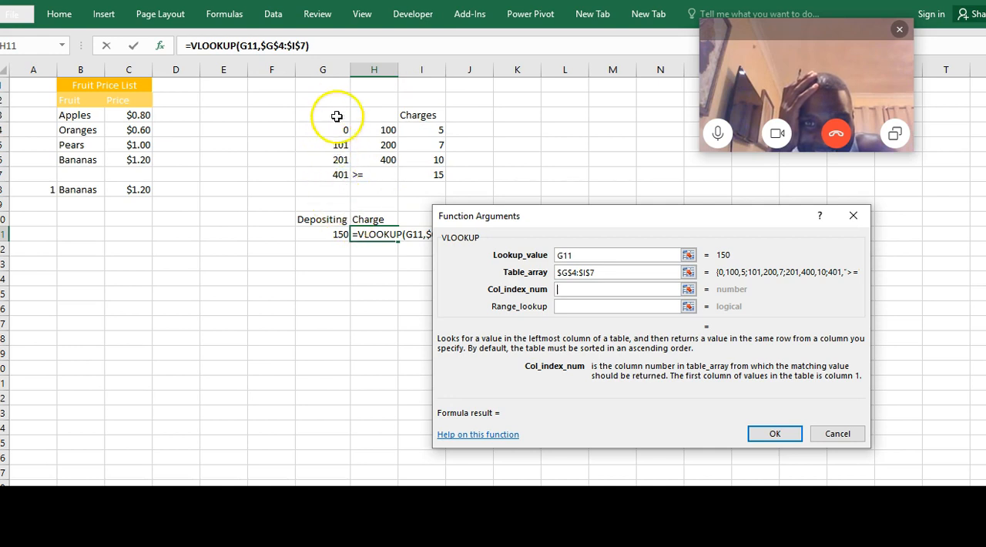
Clear the table array, reselect G4:I7 as the absolute range $G$4:$I$7, and set the column index number to 3
{"action": "left_click", "coordinate": [600, 272]}
{"action": "key", "text": "BackSpace"}
{"action": "key", "text": "BackSpace"}
{"action": "key", "text": "BackSpace"}
{"action": "key", "text": "BackSpace"}
{"action": "key", "text": "BackSpace"}
{"action": "key", "text": "BackSpace"}
{"action": "key", "text": "BackSpace"}
{"action": "key", "text": "BackSpace"}
{"action": "key", "text": "BackSpace"}
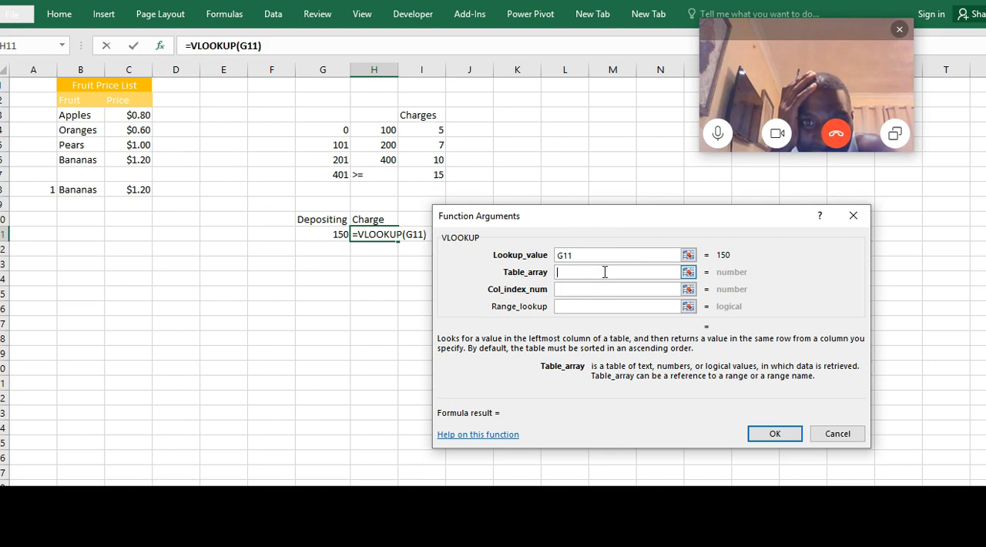
{"action": "left_click_drag", "start_coordinate": [336, 129], "coordinate": [428, 179]}
{"action": "key", "text": "F4"}
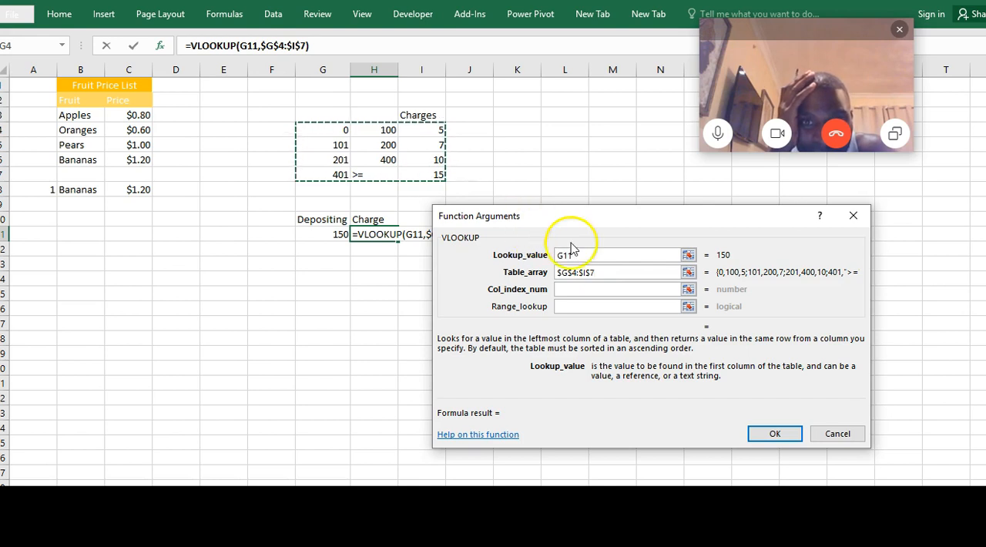
{"action": "left_click", "coordinate": [572, 291]}
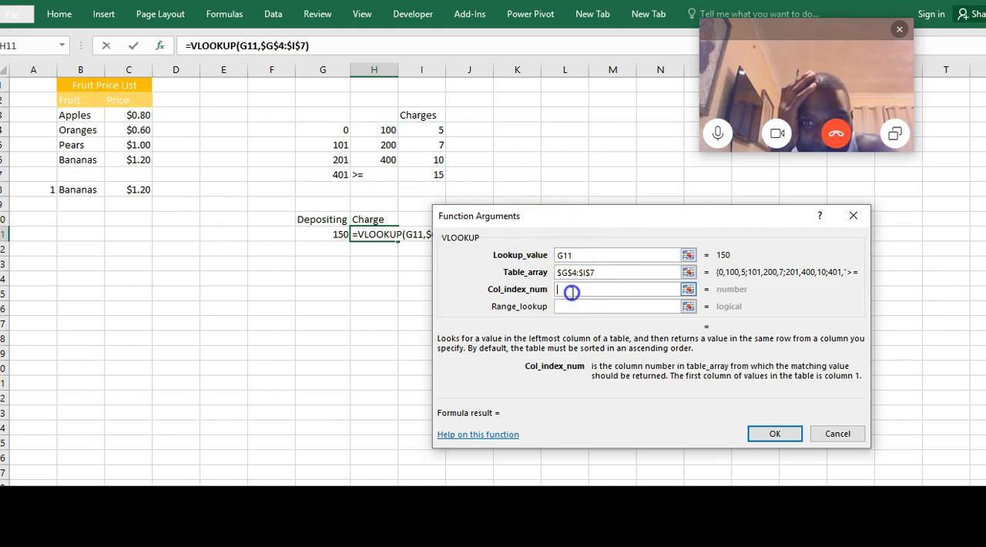
{"action": "type", "text": "3"}
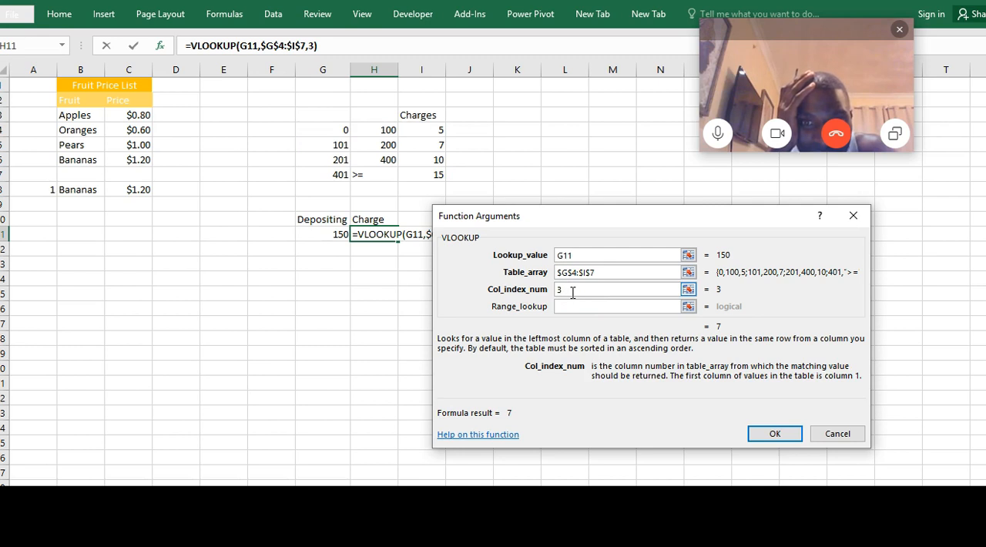
Try a closest-match lookup by setting the range lookup argument to 1
{"action": "left_click", "coordinate": [565, 307]}
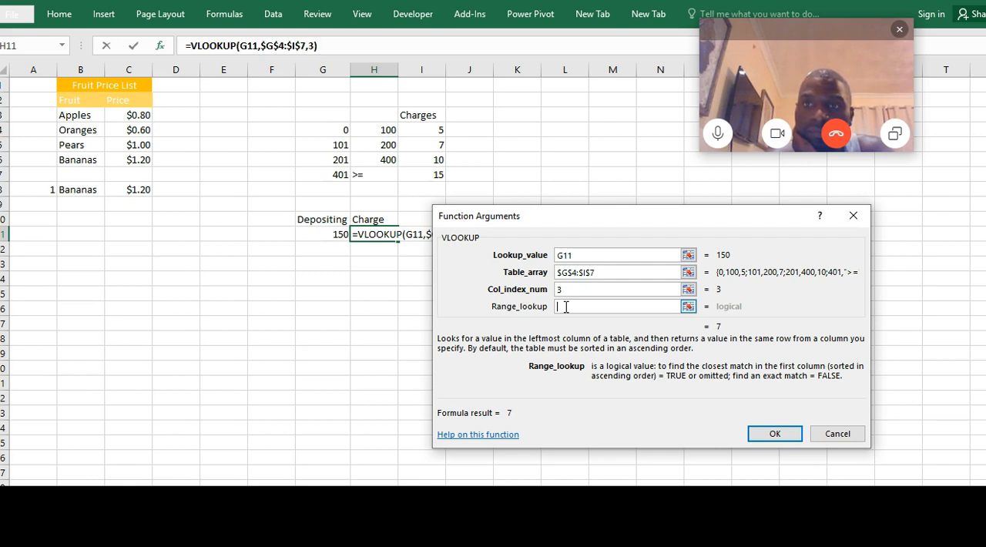
{"action": "type", "text": "1"}
{"action": "key", "text": "BackSpace"}
{"action": "type", "text": "True"}
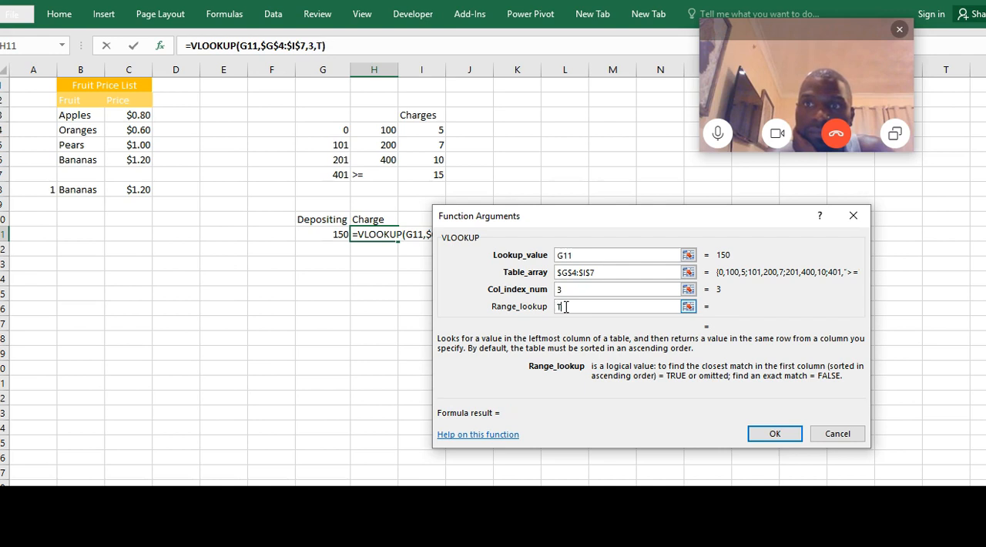
{"action": "key", "text": "BackSpace"}
{"action": "key", "text": "BackSpace"}
{"action": "key", "text": "BackSpace"}
{"action": "key", "text": "BackSpace"}
{"action": "type", "text": "1"}
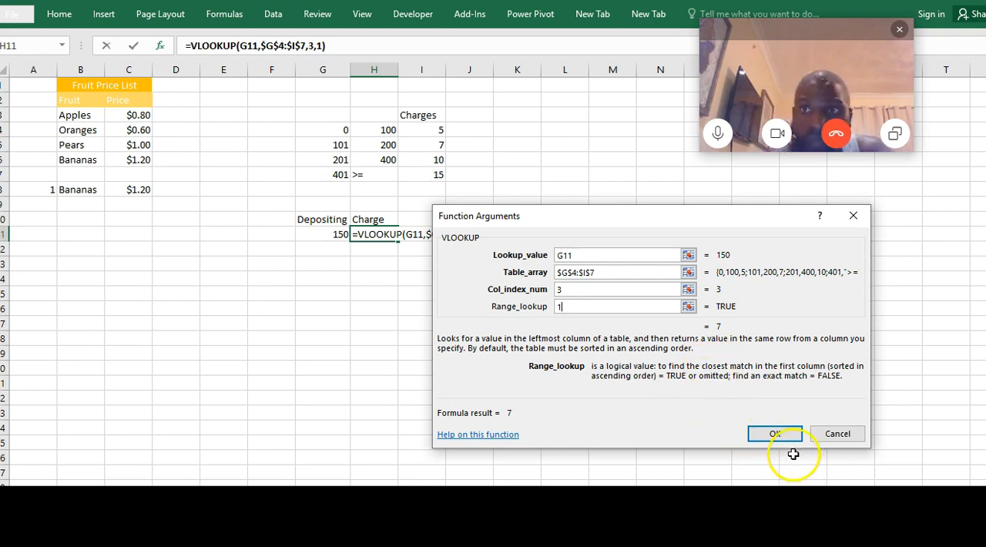
Set the range lookup argument to 0 for an exact match and commit the VLOOKUP formula in H11
{"action": "key", "text": "BackSpace"}
{"action": "type", "text": "0"}
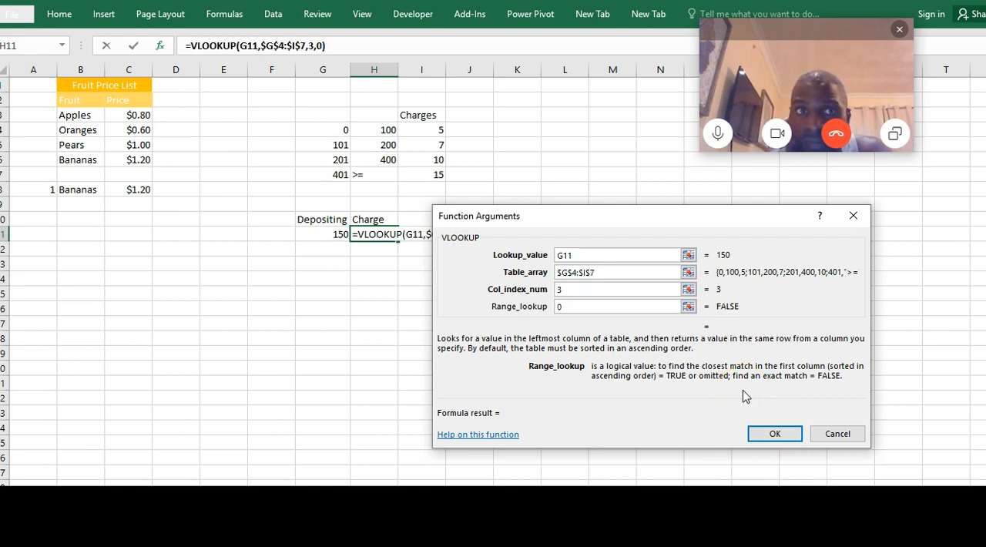
{"action": "left_click", "coordinate": [775, 436]}
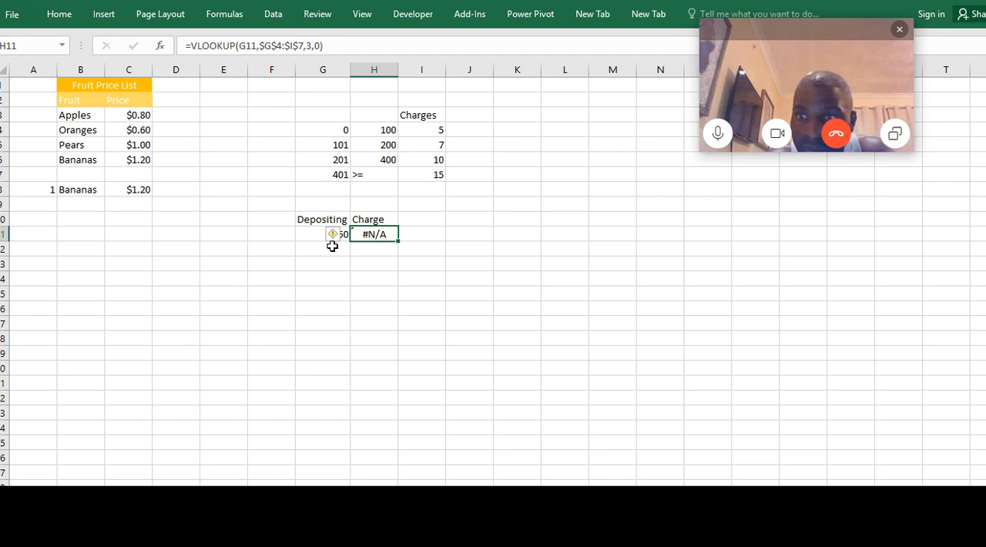
Change the range lookup argument of the VLOOKUP in H11 to 1 for a closest match and commit the formula
{"action": "left_click", "coordinate": [207, 45]}
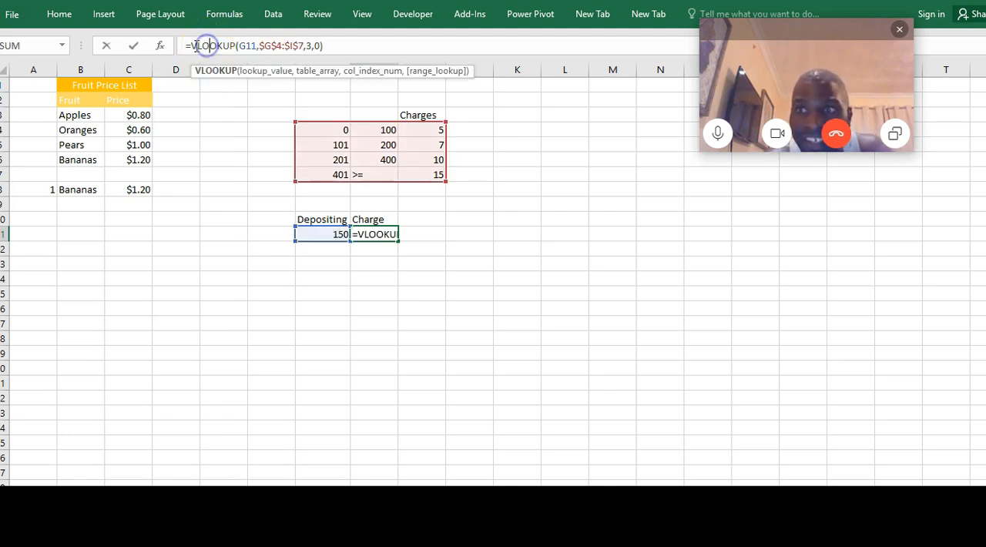
{"action": "left_click", "coordinate": [160, 48]}
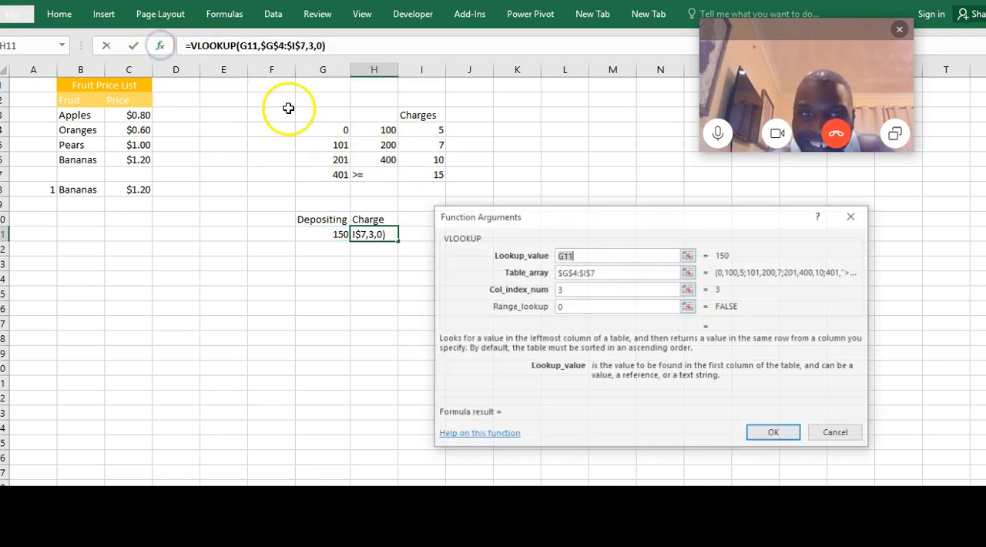
{"action": "left_click", "coordinate": [574, 306]}
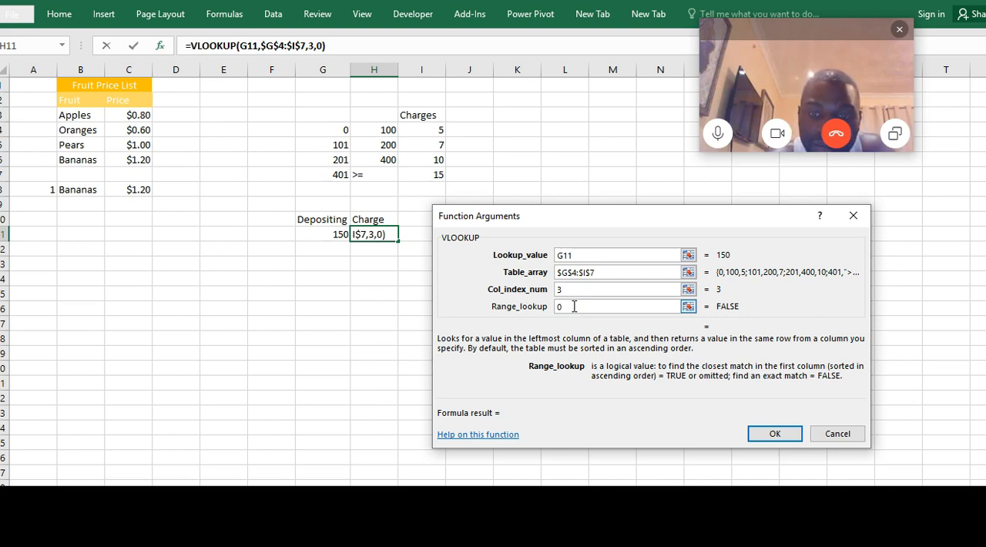
{"action": "key", "text": "BackSpace"}
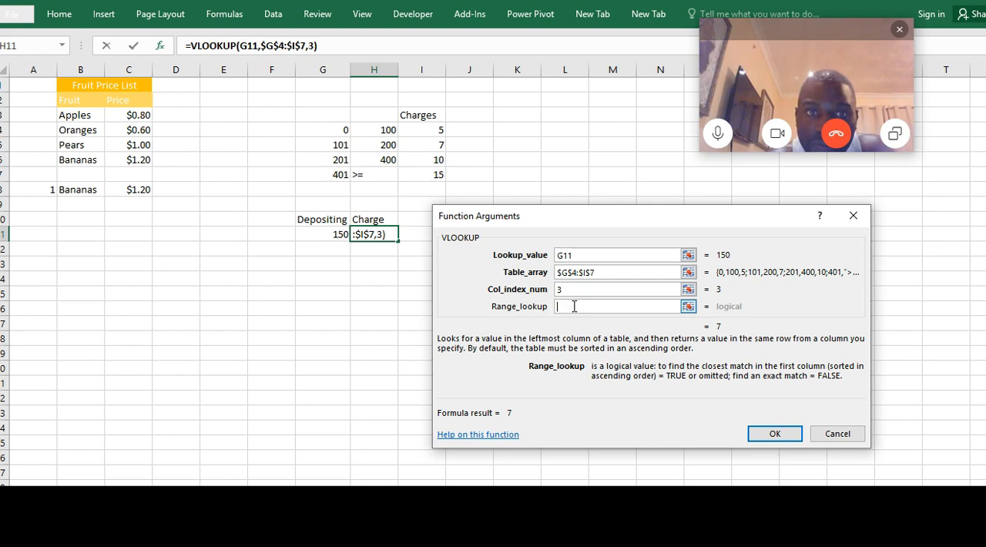
{"action": "type", "text": "1"}
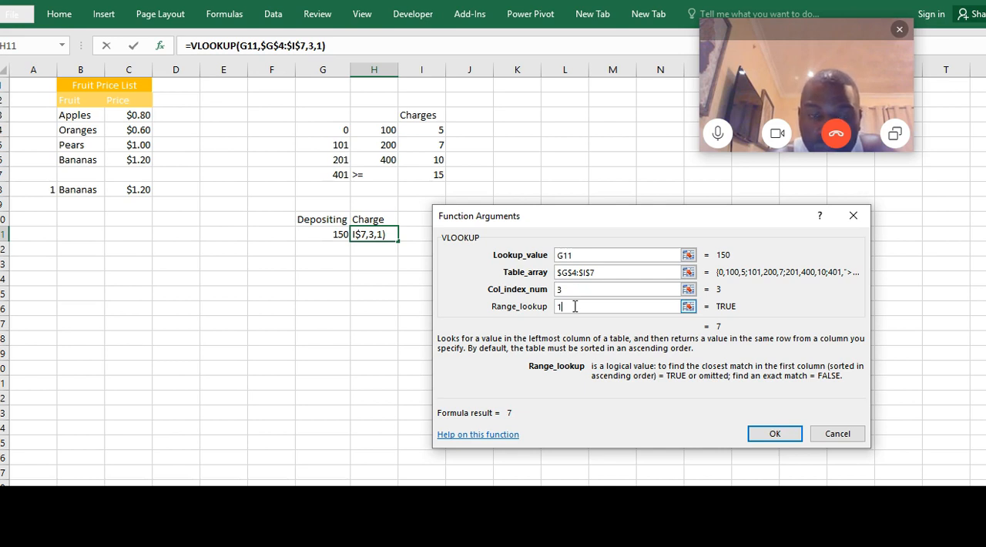
{"action": "left_click", "coordinate": [774, 435]}
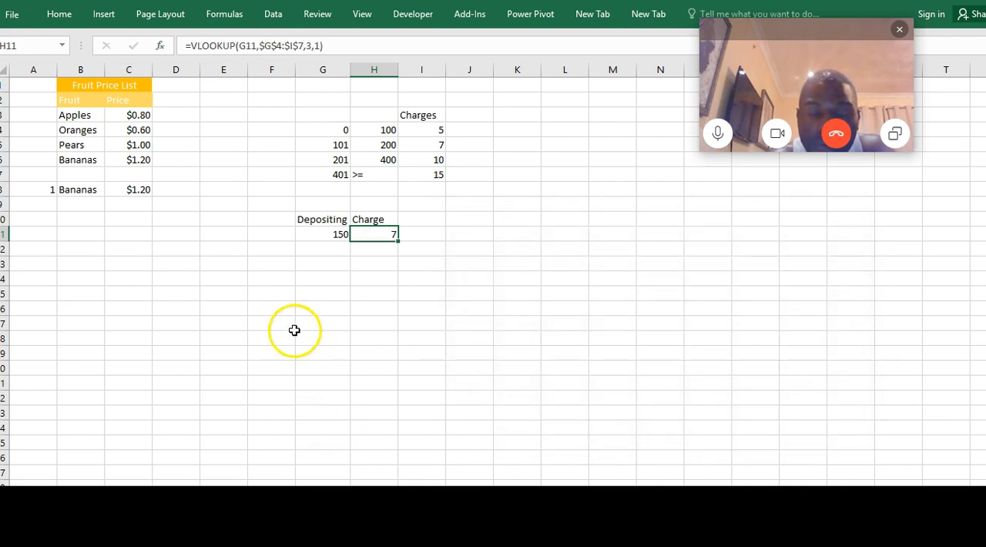
{"action": "left_click", "coordinate": [295, 330]}
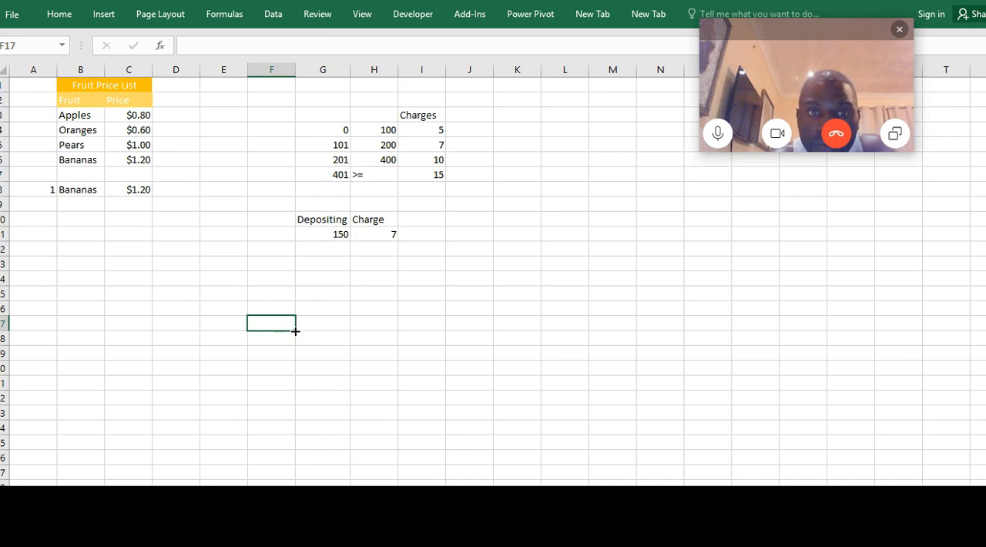
Test the charge lookup by entering deposits of 50 and 290 in G11
{"action": "left_click", "coordinate": [326, 234]}
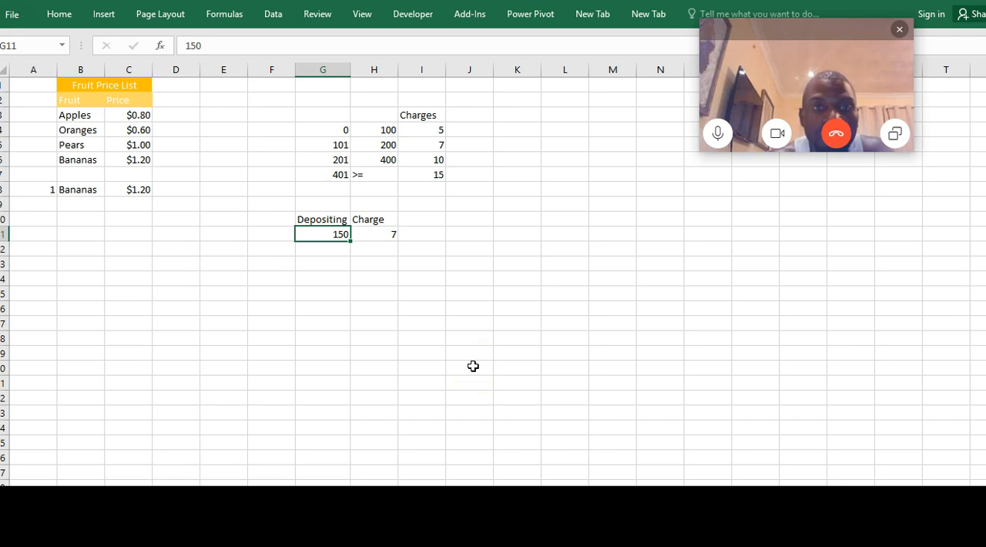
{"action": "type", "text": "50"}
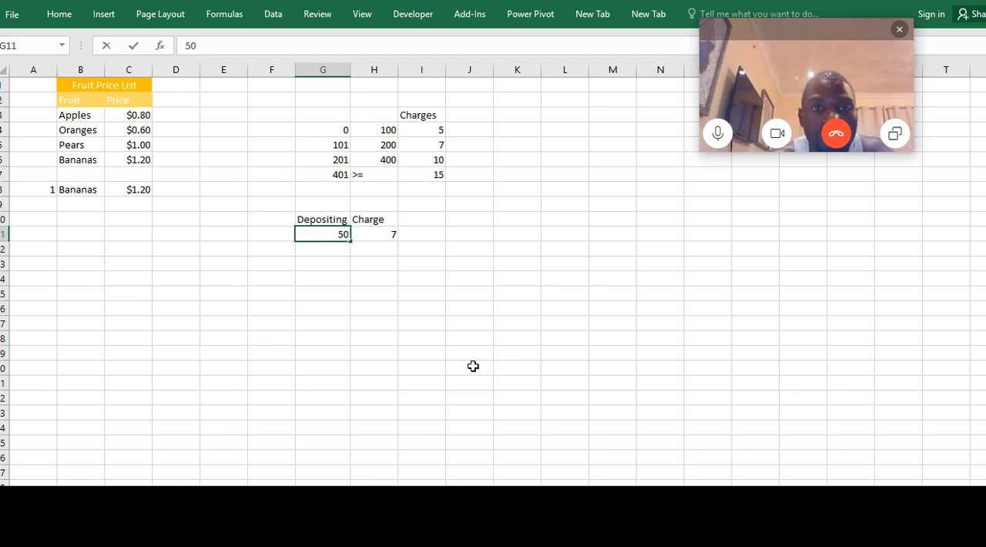
{"action": "key", "text": "Return"}
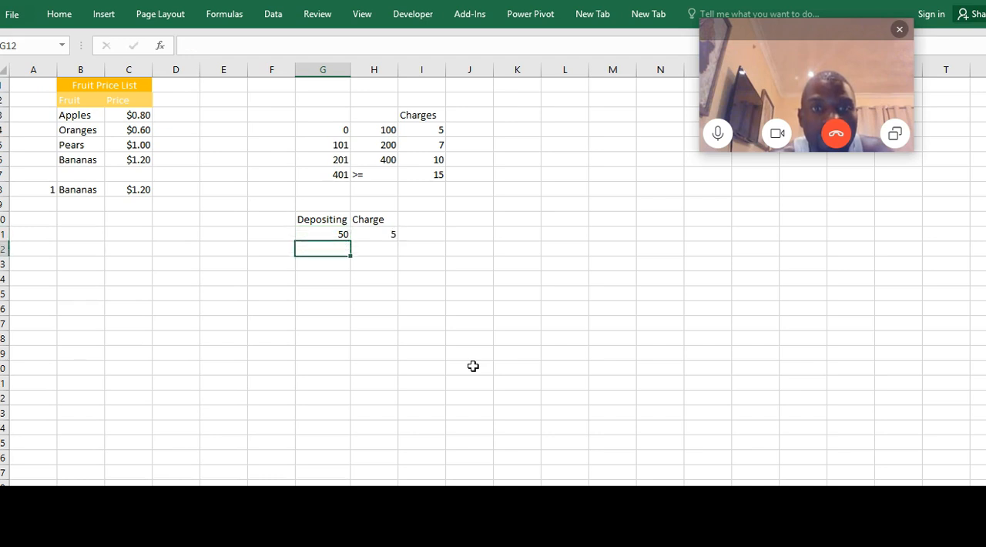
{"action": "key", "text": "Up"}
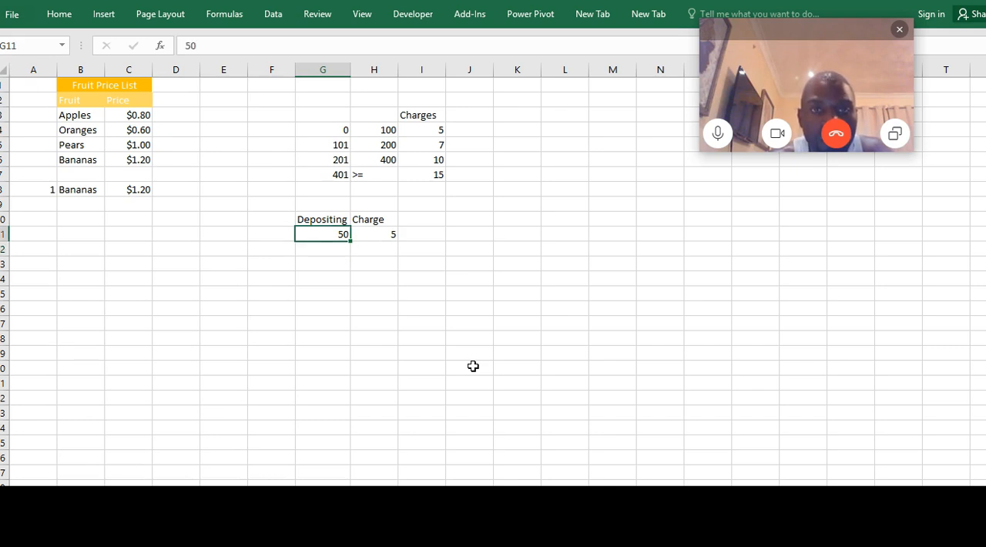
{"action": "type", "text": "290"}
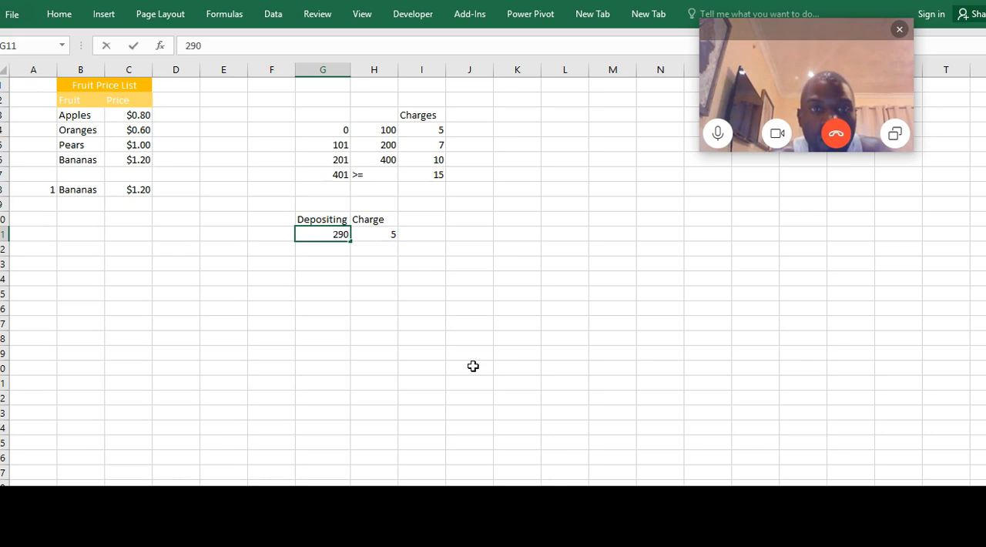
{"action": "key", "text": "Return"}
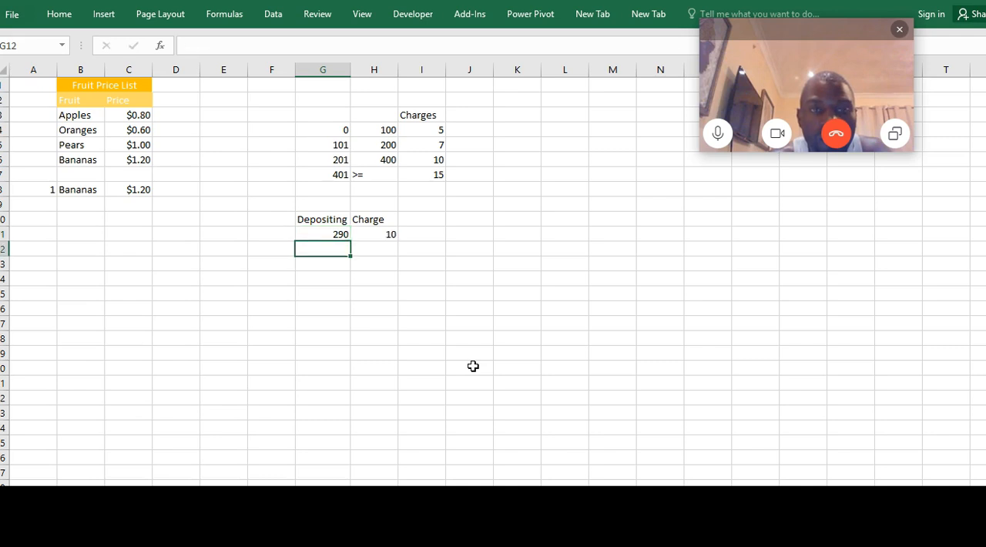
Test the highest charge tier with a deposit of 401, and set the deposit in G11 to 10000
{"action": "key", "text": "Up"}
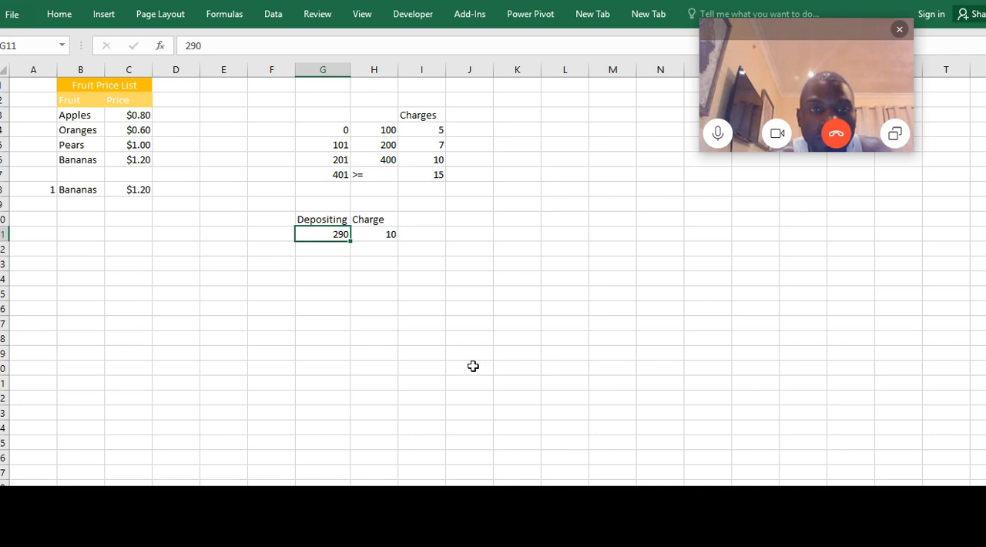
{"action": "type", "text": "401"}
{"action": "key", "text": "Return"}
{"action": "key", "text": "Up"}
{"action": "type", "text": "10000"}
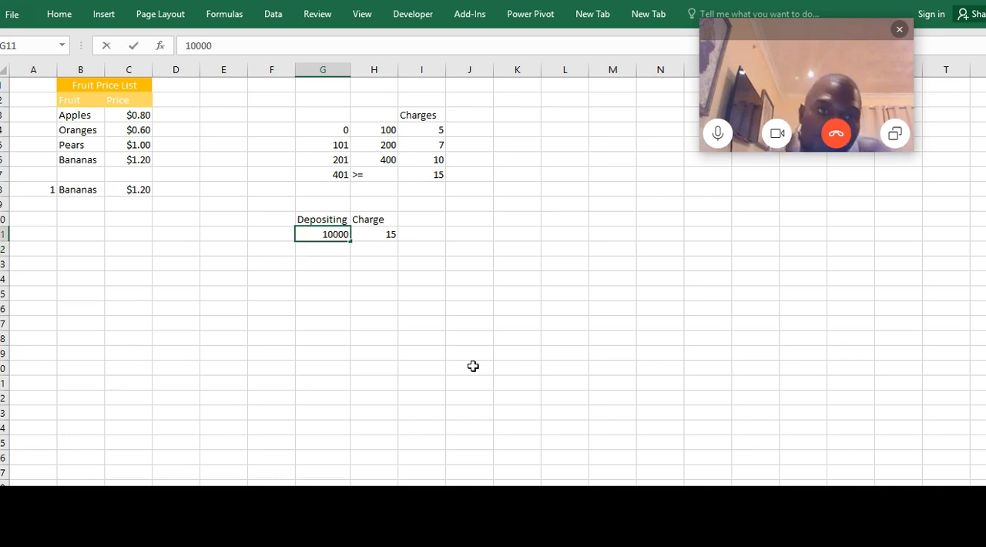
{"action": "key", "text": "Return"}
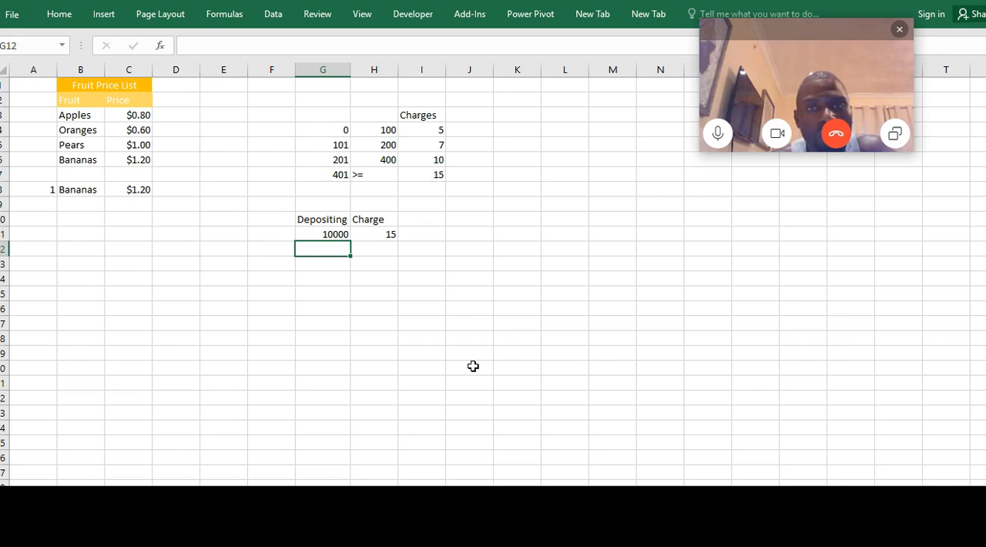
{"action": "left_click", "coordinate": [520, 252]}
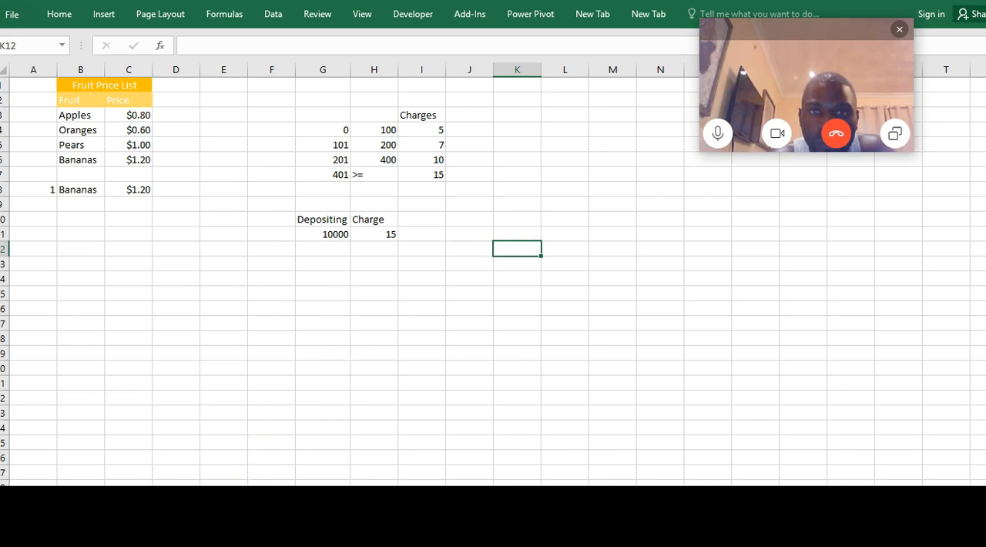
Switch to the worksheet holding the percentage calculation and clear the contents of H6:H9
{"action": "mouse_move", "coordinate": [190, 505]}
{"action": "left_click", "coordinate": [135, 474]}
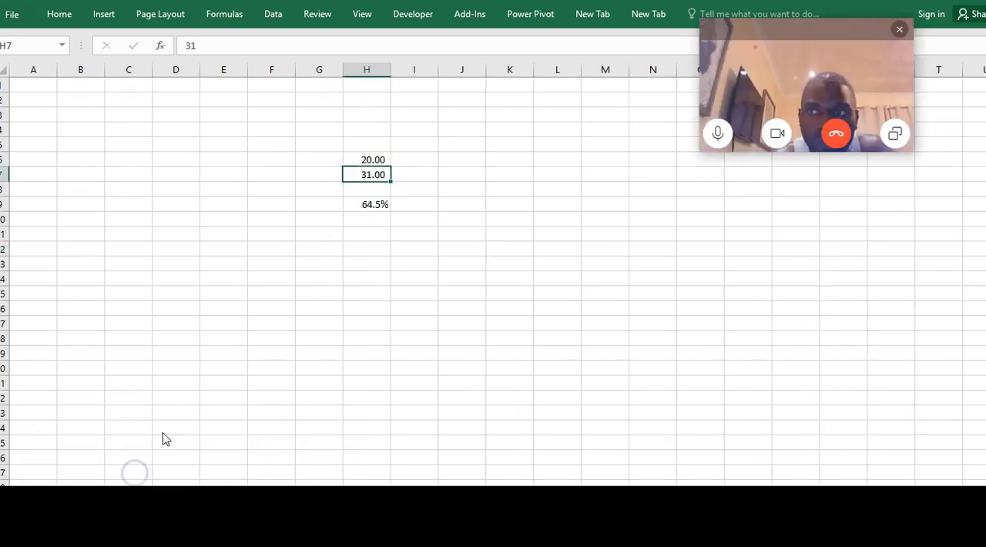
{"action": "left_click", "coordinate": [359, 161]}
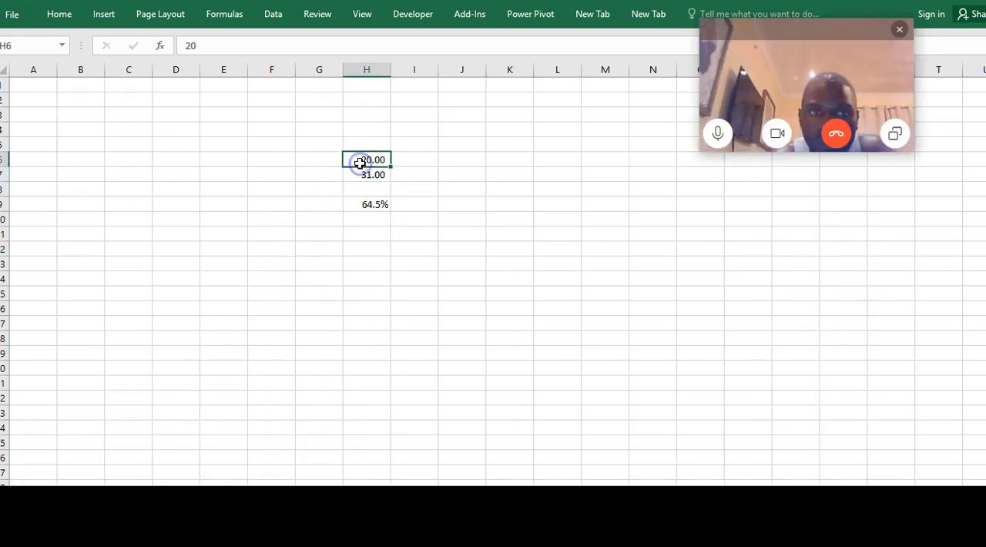
{"action": "key", "text": "shift+Down"}
{"action": "key", "text": "shift+Down"}
{"action": "key", "text": "shift+Down"}
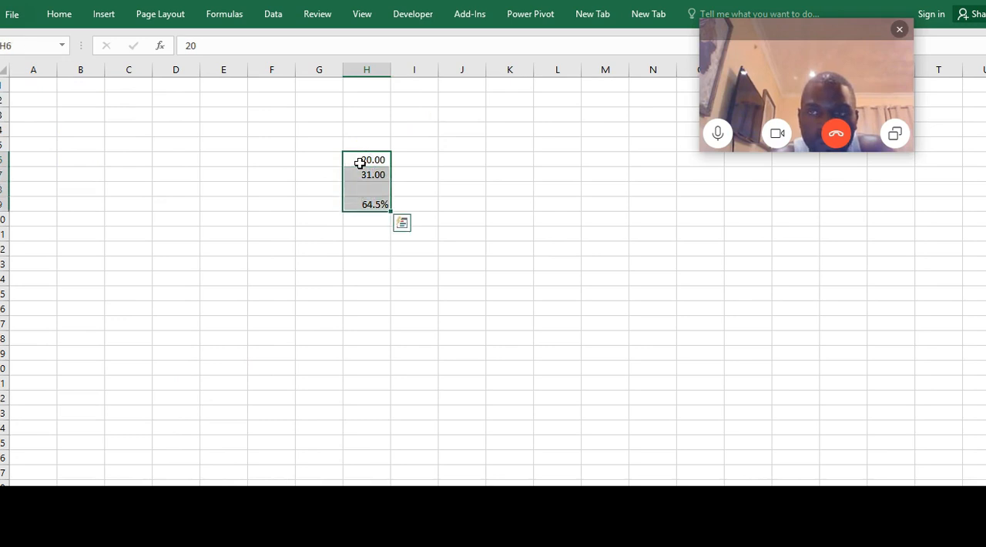
{"action": "key", "text": "Delete"}
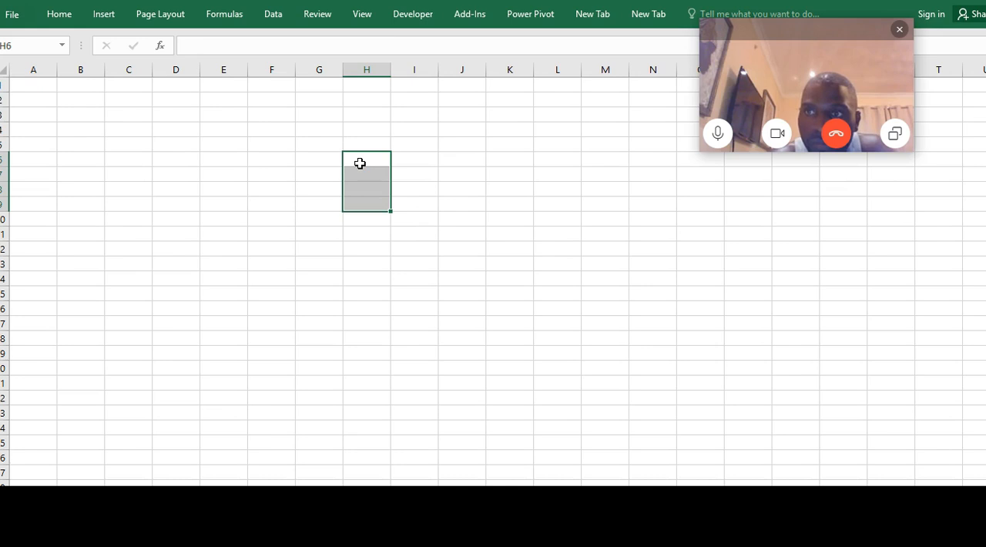
{"action": "left_click", "coordinate": [365, 193]}
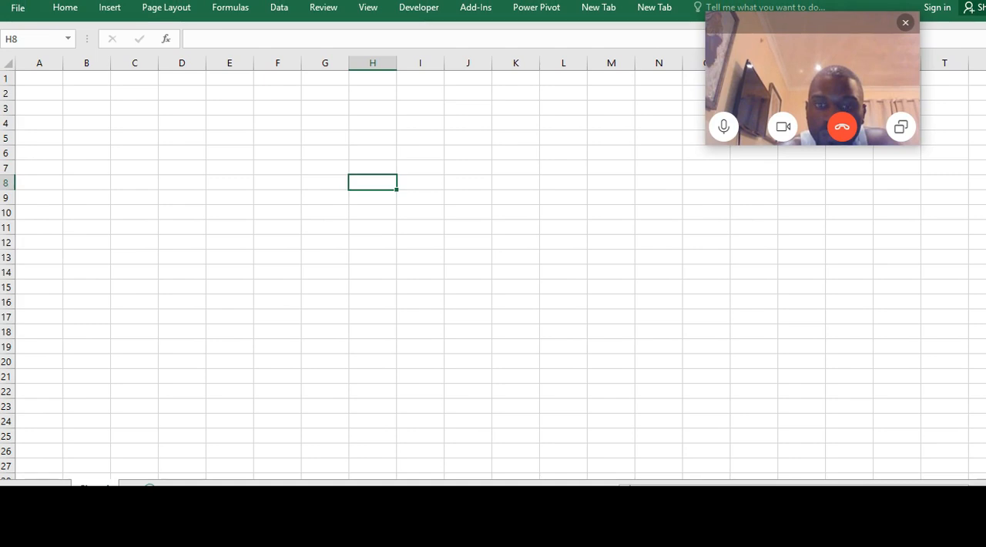
Add four new blank worksheets to the end of the workbook
{"action": "left_click", "coordinate": [149, 486]}
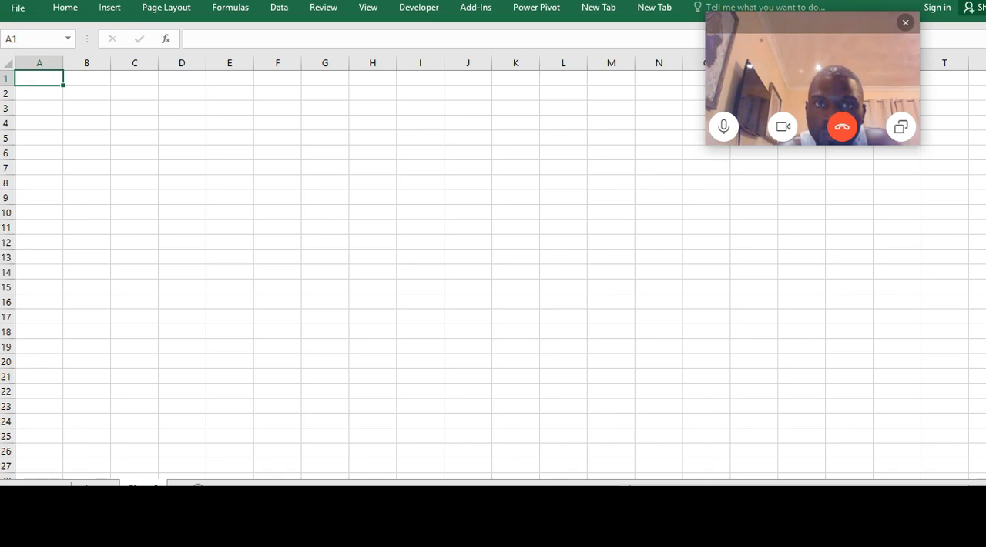
{"action": "left_click", "coordinate": [198, 486]}
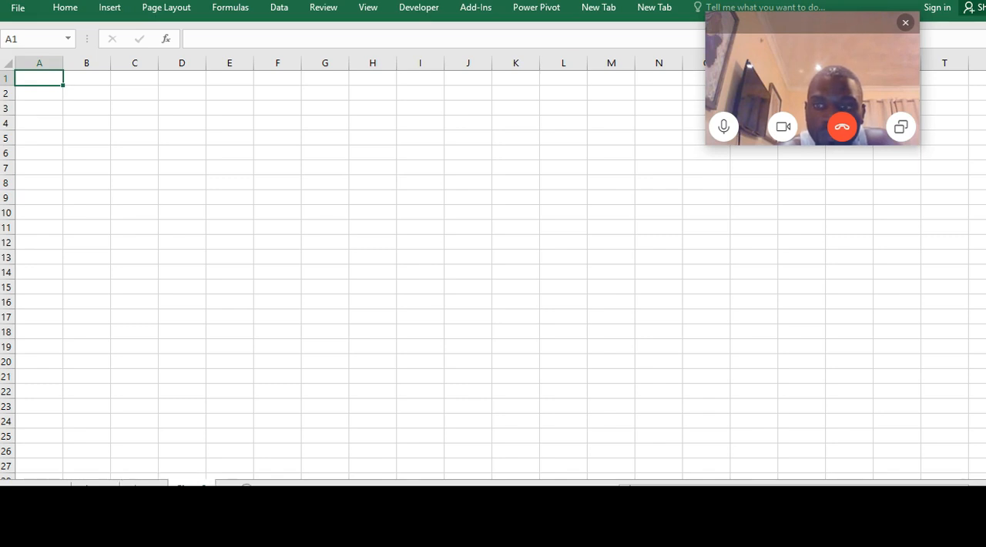
{"action": "left_click", "coordinate": [245, 486]}
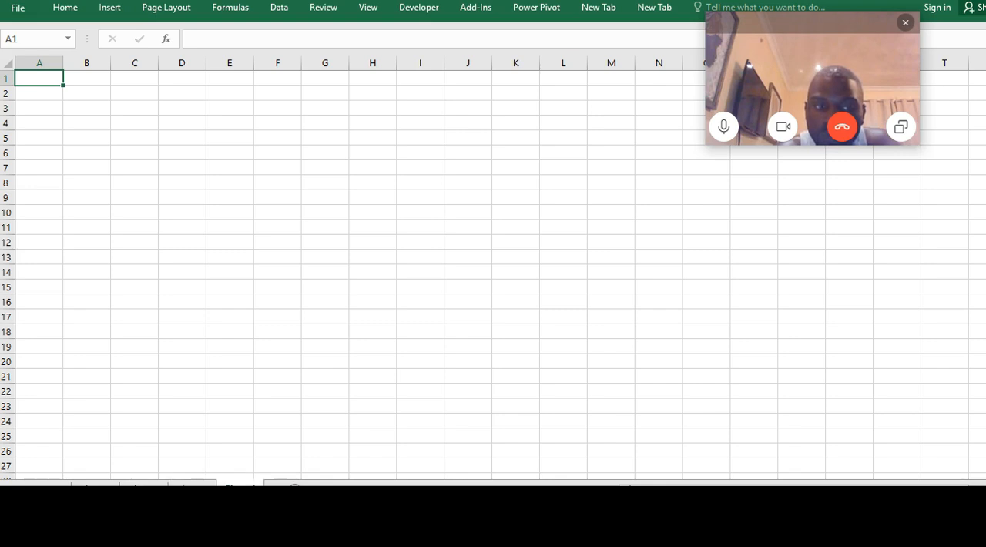
{"action": "left_click", "coordinate": [293, 486]}
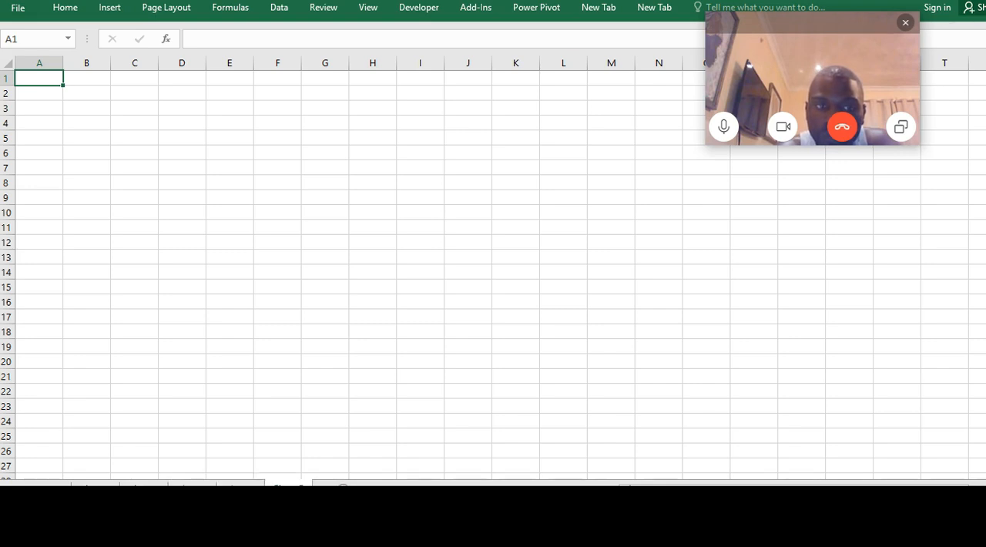
Rename the first of the four newly added worksheets
{"action": "left_click", "coordinate": [144, 485]}
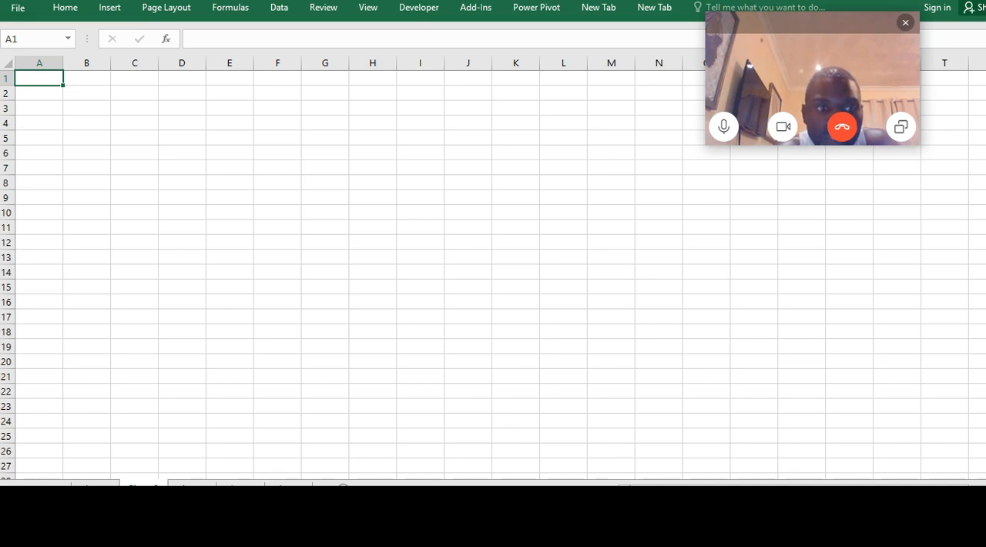
{"action": "double_click", "coordinate": [144, 486]}
{"action": "type", "text": "Texnsaction"}
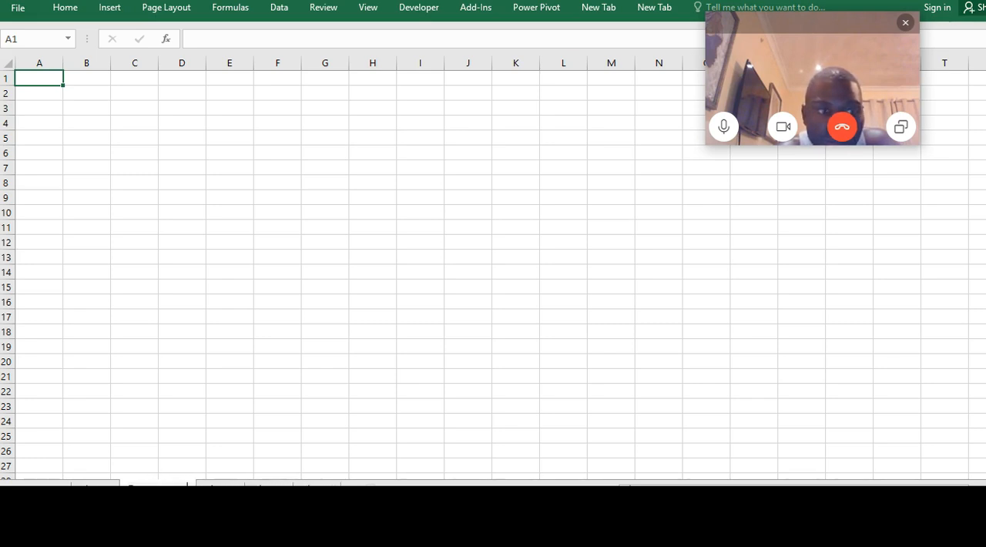
{"action": "key", "text": "Return"}
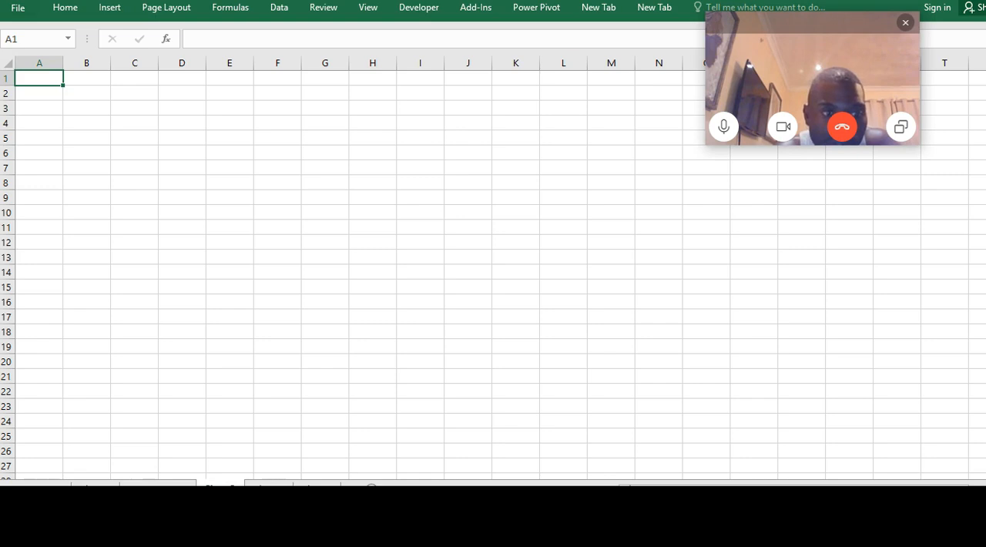
Rename the second added worksheet as Transpo and the third as HE
{"action": "double_click", "coordinate": [220, 485]}
{"action": "type", "text": "Tr"}
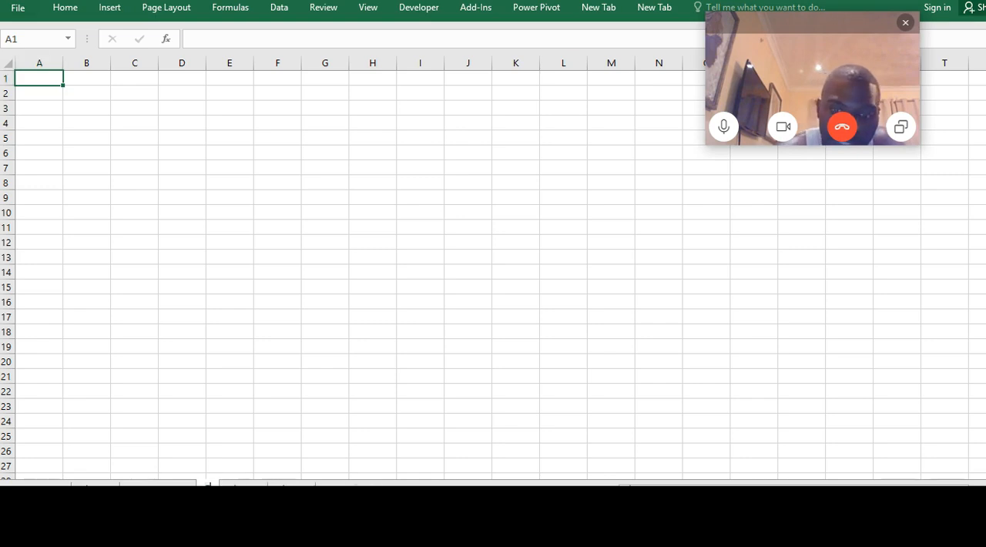
{"action": "type", "text": "anspo"}
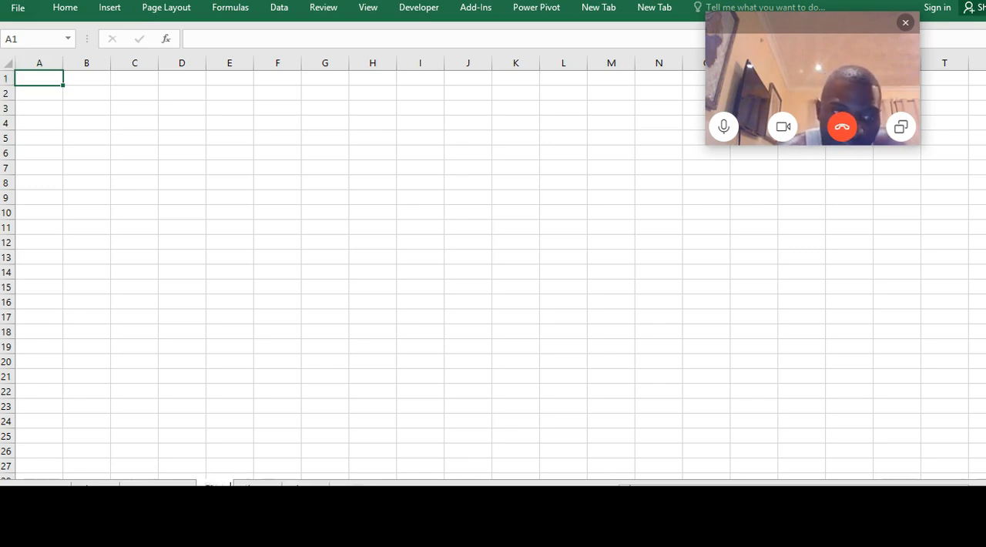
{"action": "double_click", "coordinate": [282, 485]}
{"action": "type", "text": "HE"}
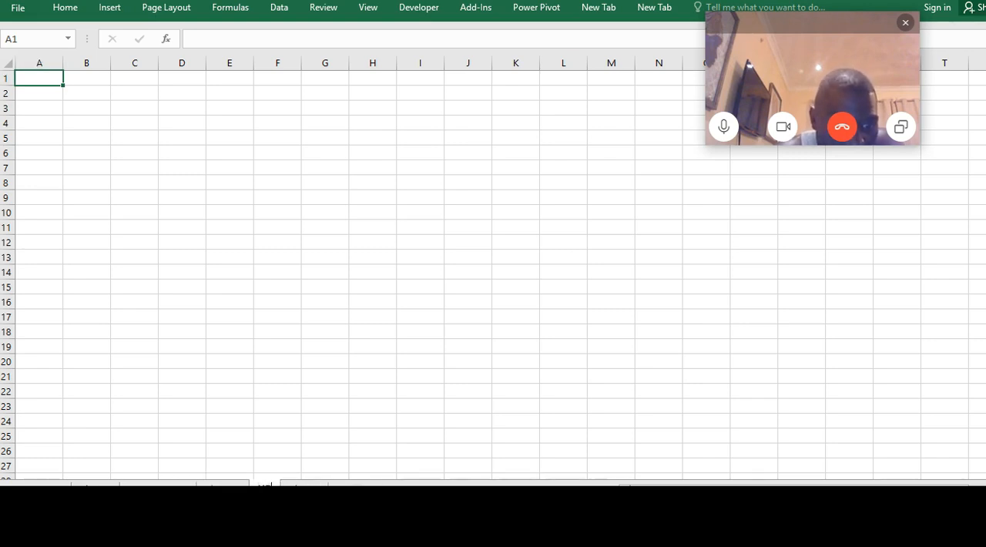
Rename the fourth added worksheet as Averageif, and add and name a fifth worksheet at the end of the workbook
{"action": "double_click", "coordinate": [304, 485]}
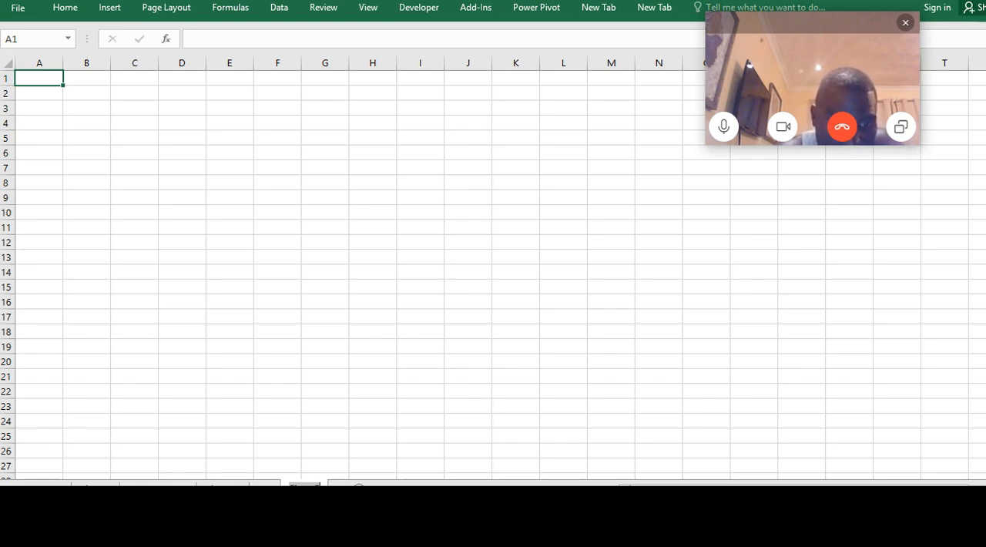
{"action": "type", "text": "Average"}
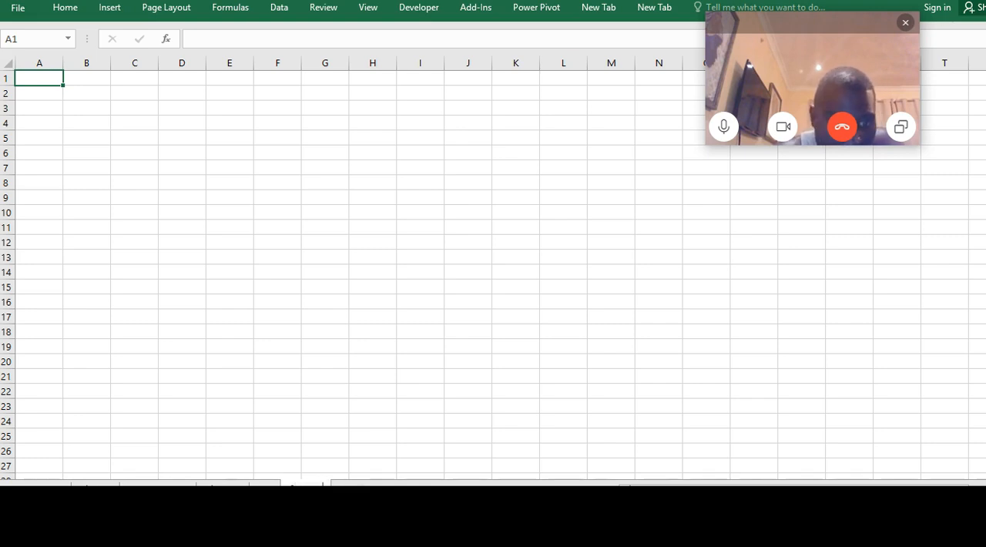
{"action": "type", "text": "if"}
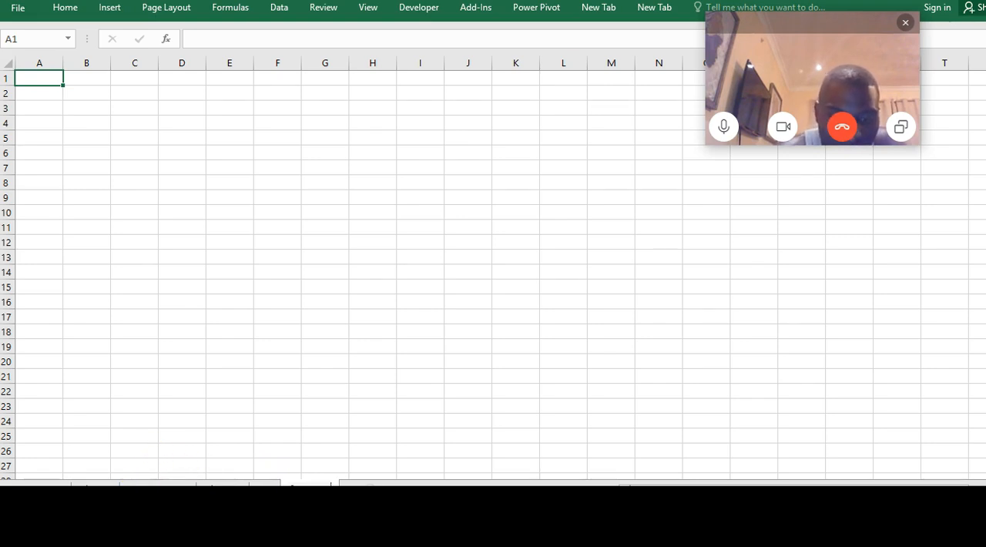
{"action": "left_click", "coordinate": [335, 438]}
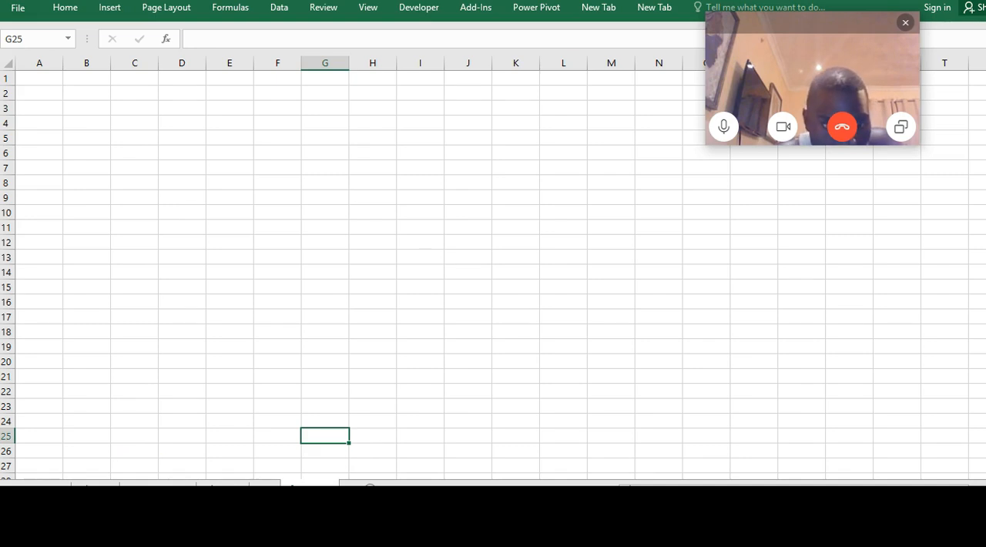
{"action": "left_click", "coordinate": [369, 487]}
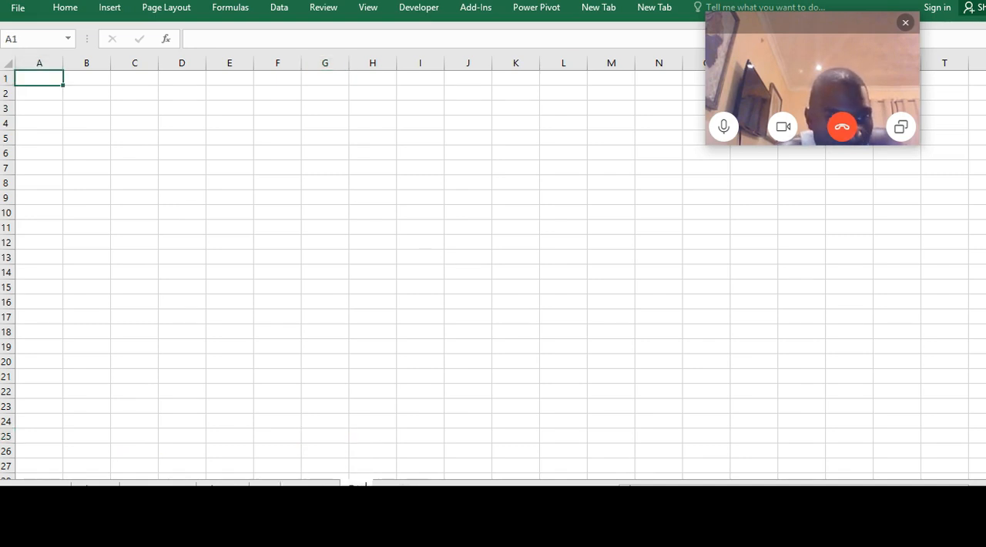
{"action": "left_click", "coordinate": [134, 420]}
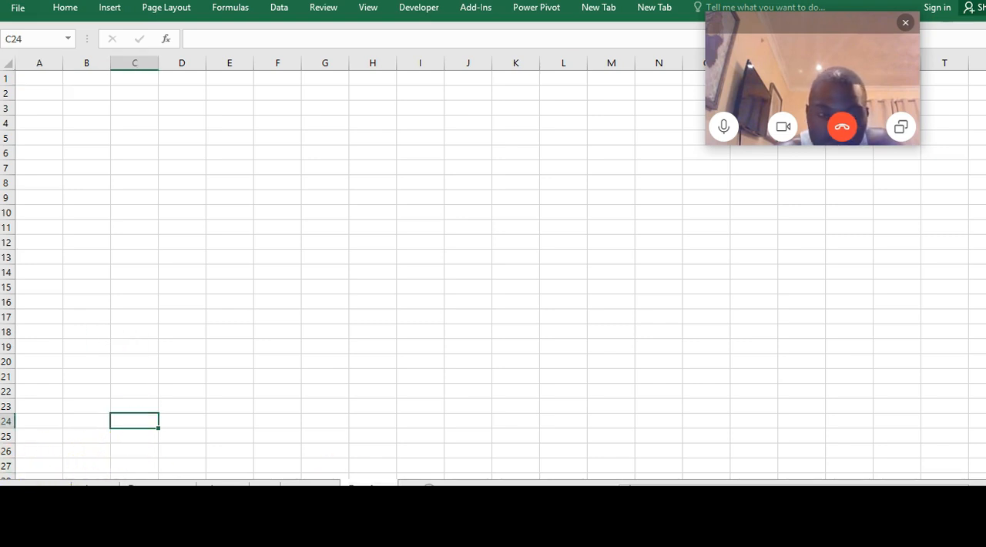
Group the five newly named worksheets for simultaneous entry and widen column C to roughly twice its default width
{"action": "left_click", "coordinate": [158, 486]}
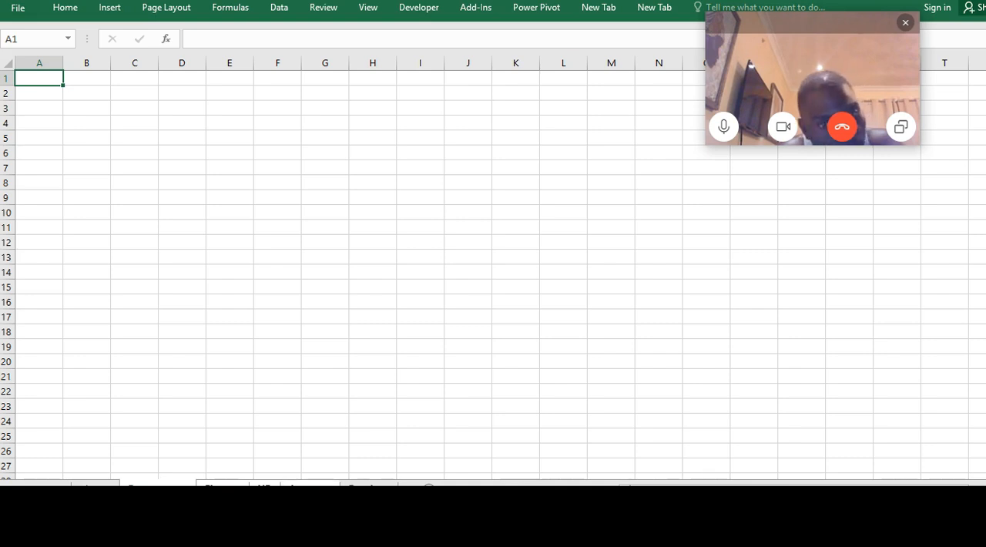
{"action": "left_click", "coordinate": [115, 112]}
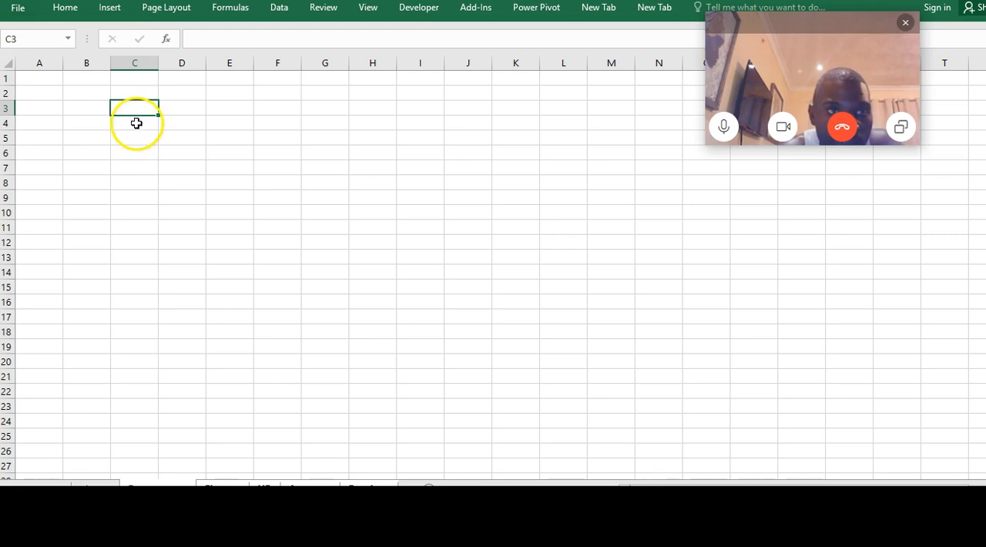
{"action": "left_click", "coordinate": [137, 124]}
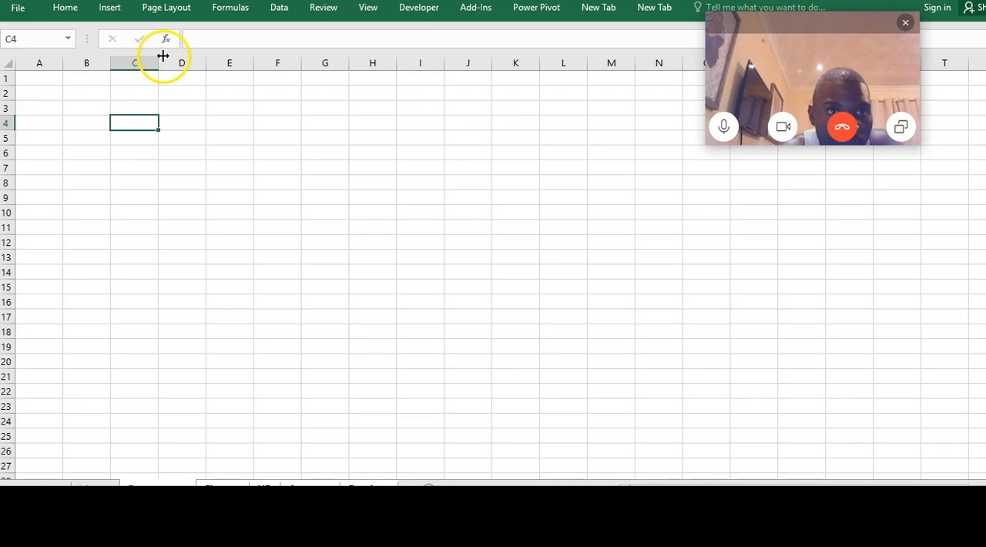
{"action": "left_click_drag", "start_coordinate": [159, 62], "coordinate": [199, 68]}
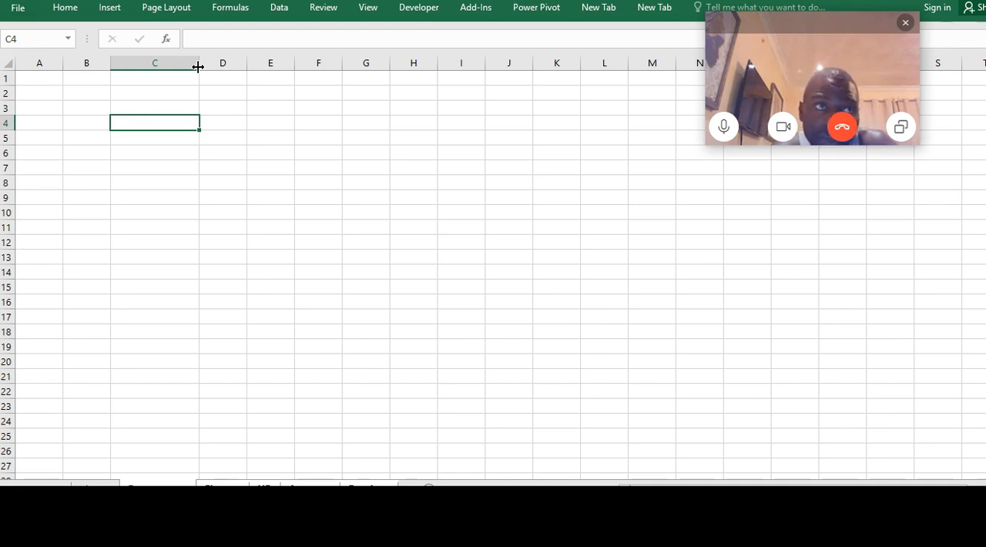
Enter the row labels Consumables in C4 and Transport in C5 across the grouped worksheets
{"action": "type", "text": "C"}
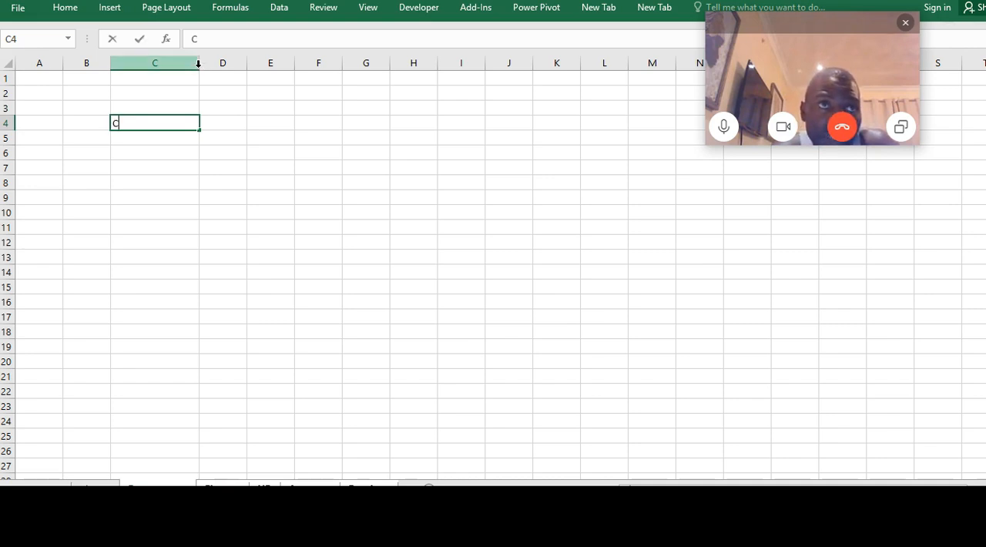
{"action": "type", "text": "onsum"}
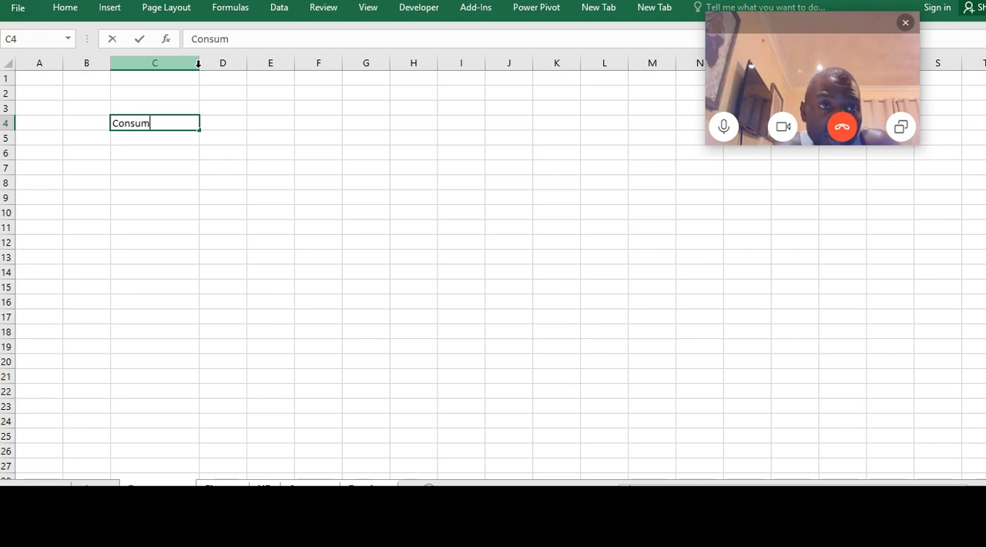
{"action": "type", "text": "ables"}
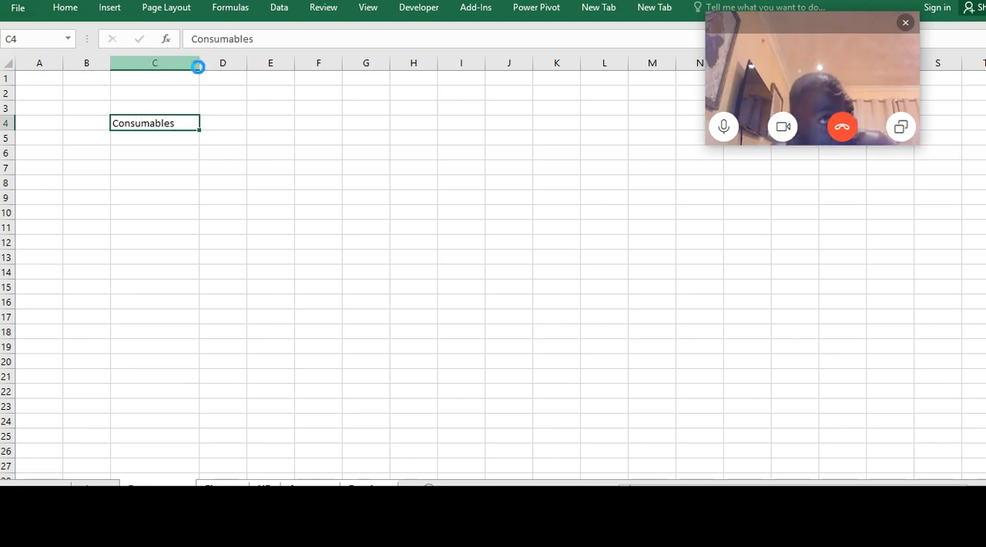
{"action": "key", "text": "Return"}
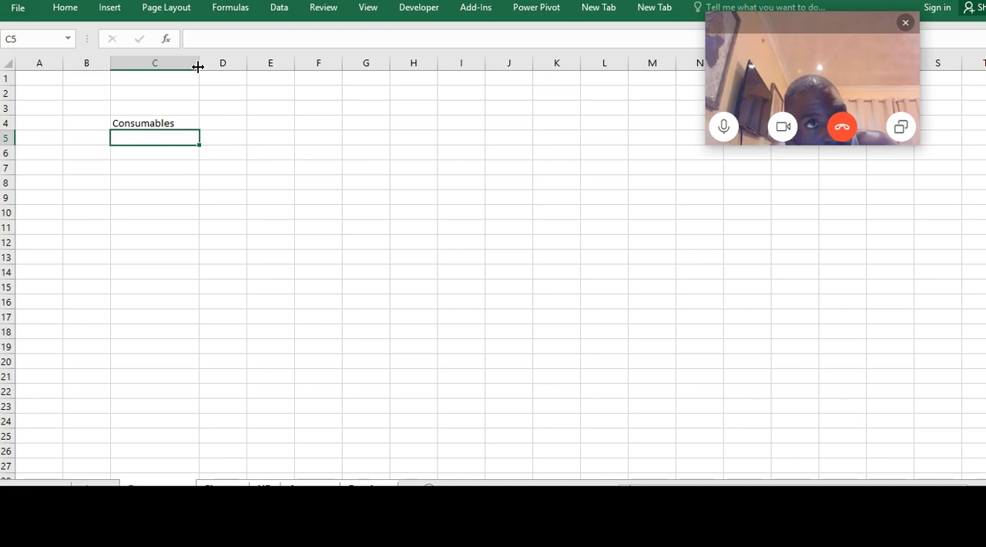
{"action": "type", "text": "Transport"}
{"action": "key", "text": "Return"}
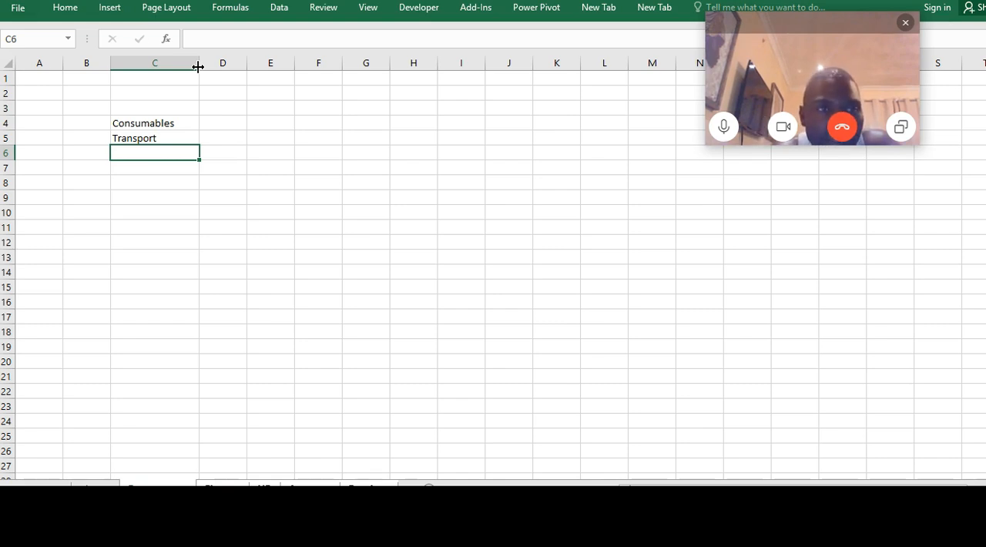
Continue the row labels with Salaries in C6, Travel in C7 and Pension in C8
{"action": "type", "text": "Salar"}
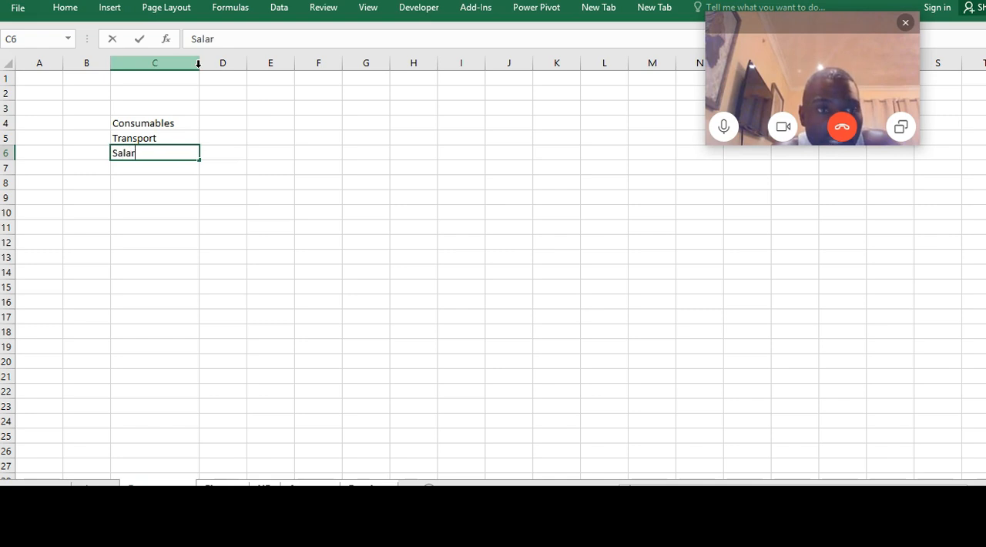
{"action": "type", "text": "ies"}
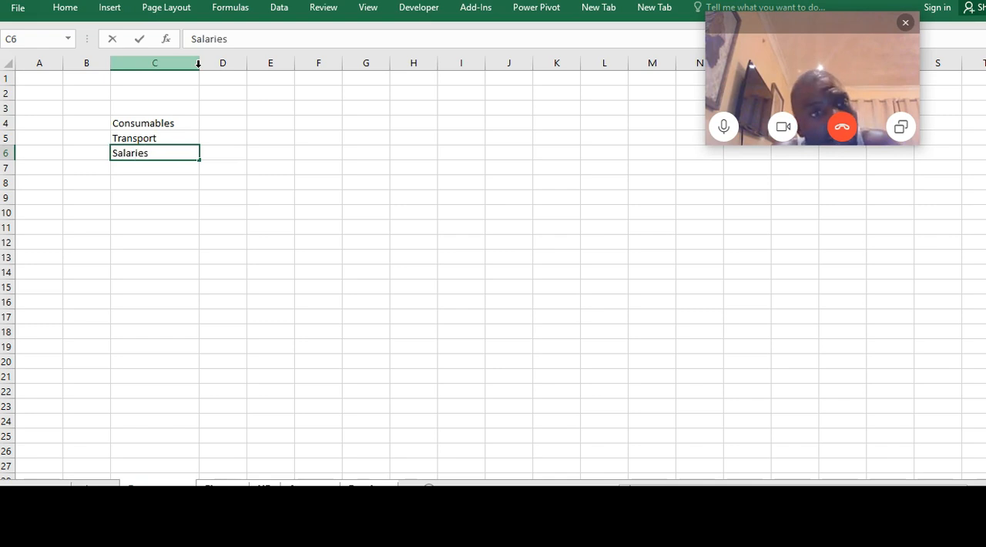
{"action": "key", "text": "Return"}
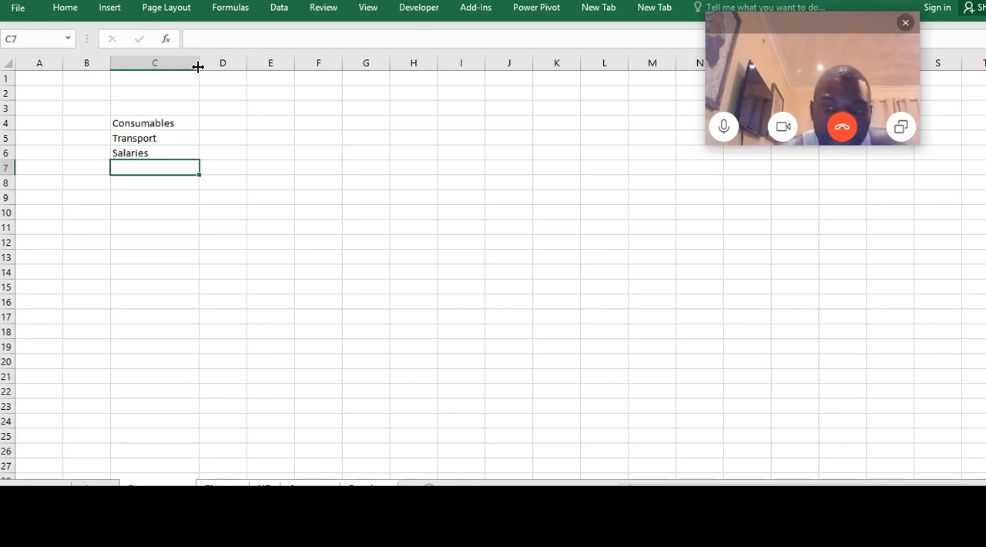
{"action": "type", "text": "Trave"}
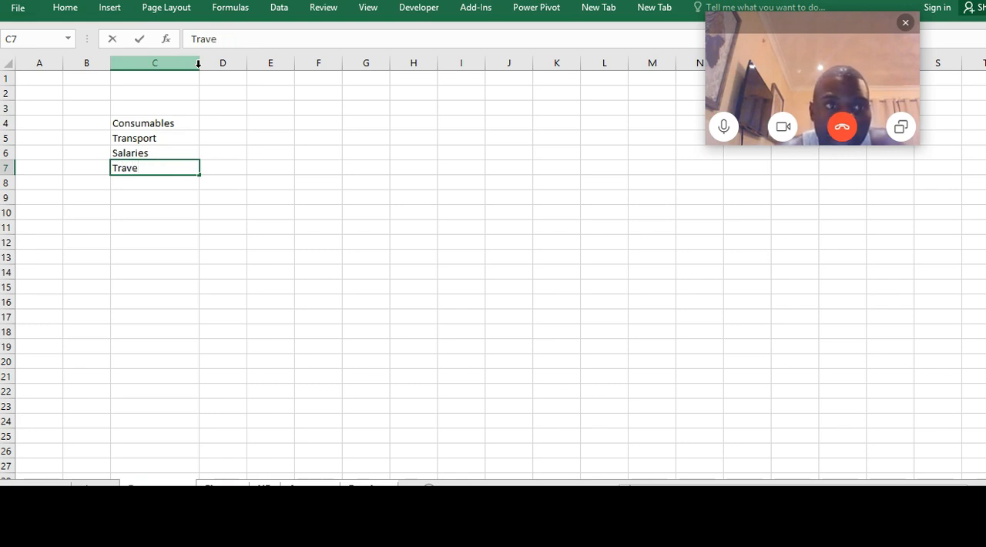
{"action": "type", "text": "l"}
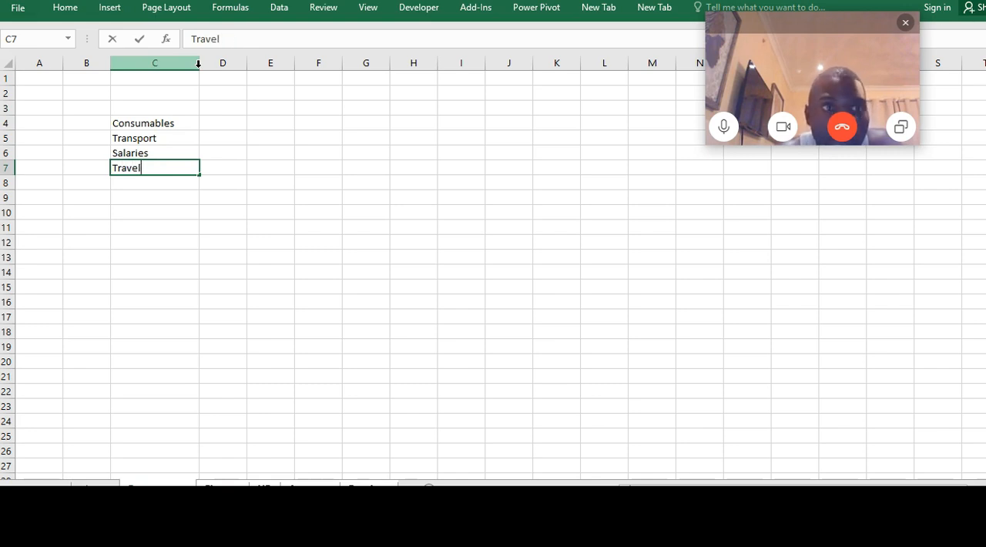
{"action": "key", "text": "Return"}
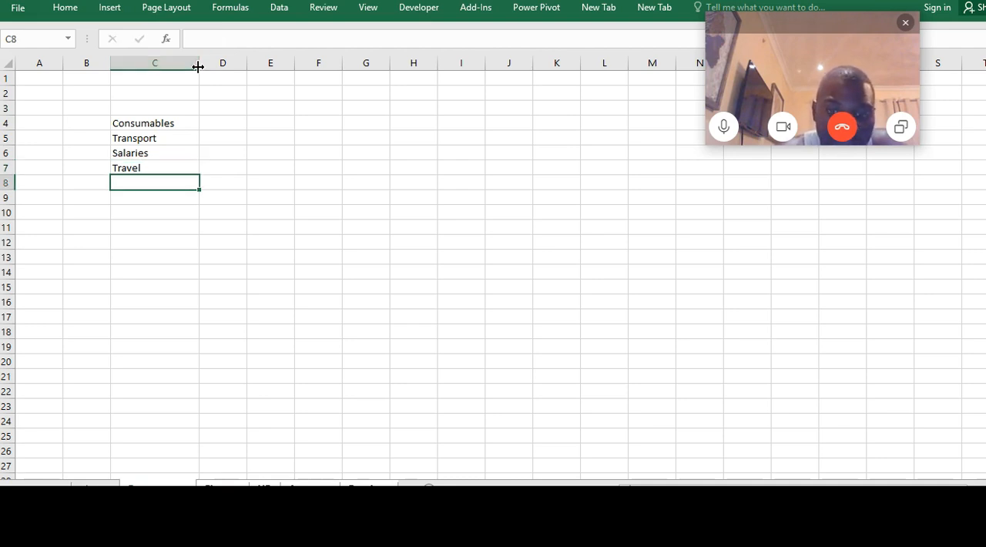
{"action": "type", "text": "Pension"}
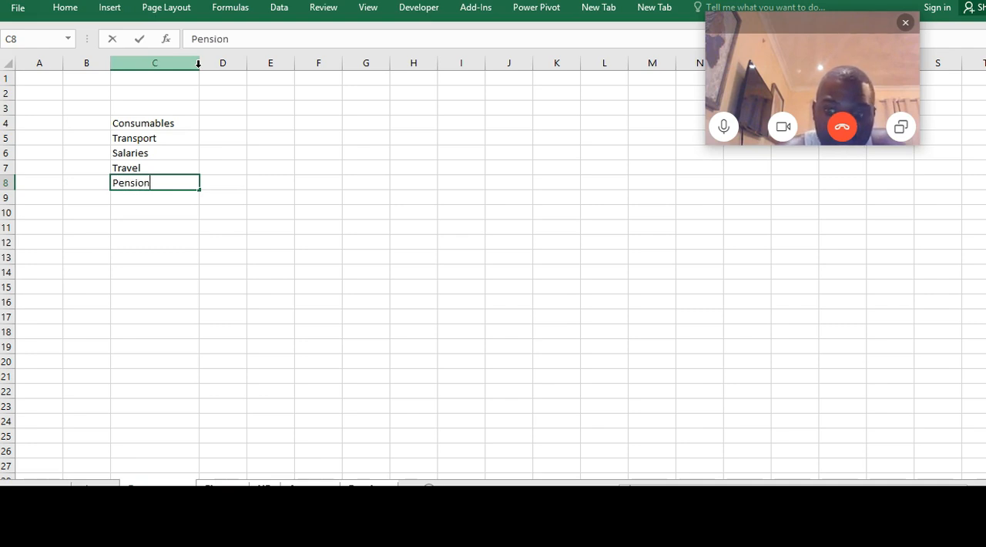
{"action": "key", "text": "Return"}
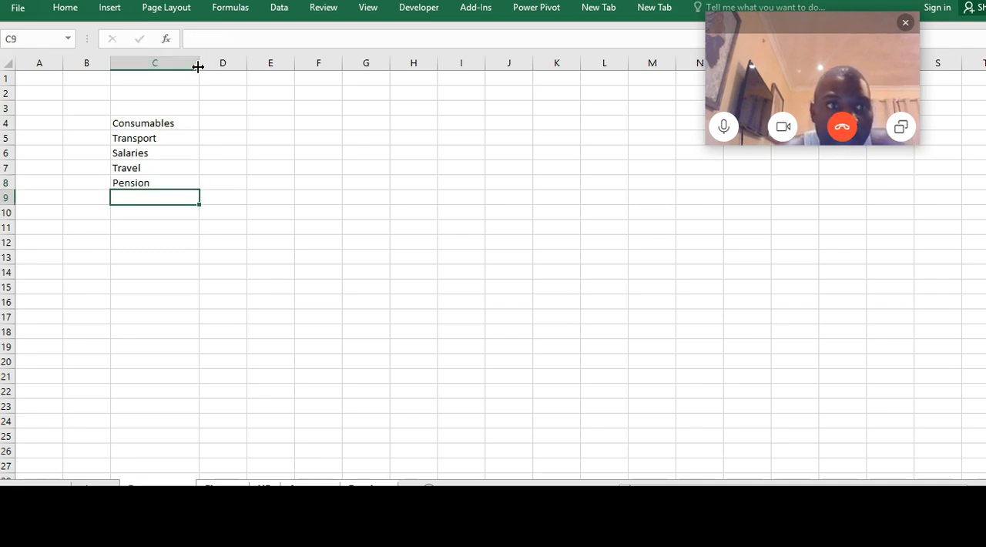
Enter Jan in D3 and autofill the month headings across to Apr in G3
{"action": "left_click", "coordinate": [221, 109]}
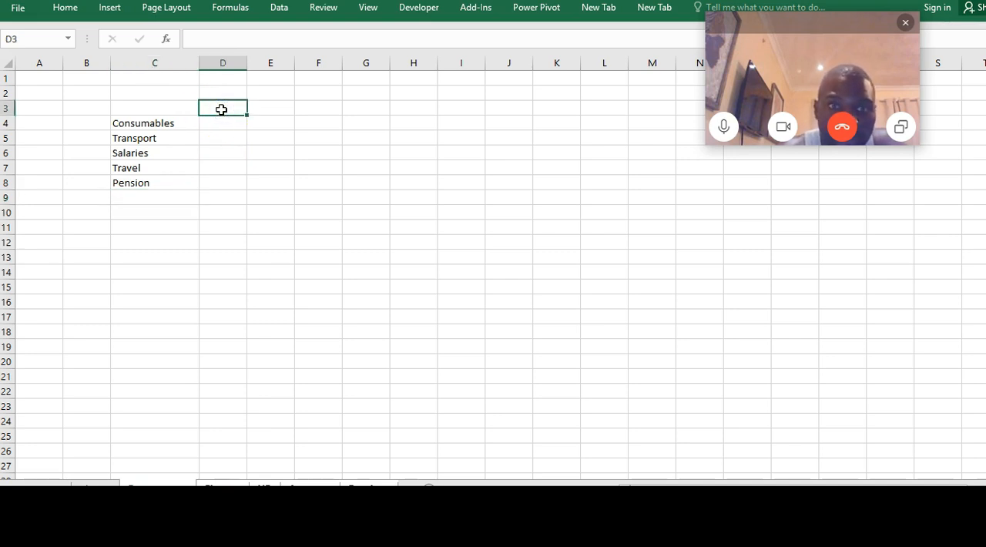
{"action": "type", "text": "Jan"}
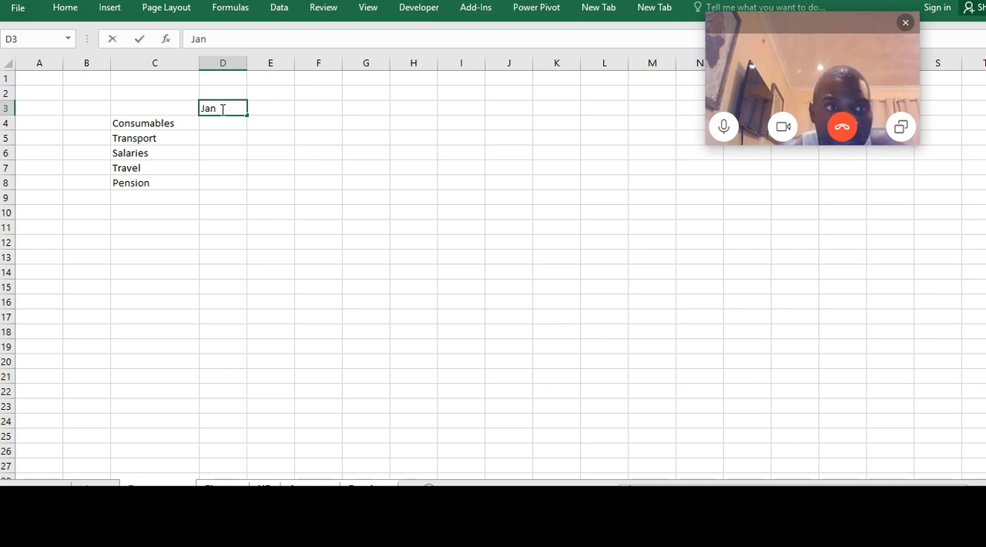
{"action": "key", "text": "Return"}
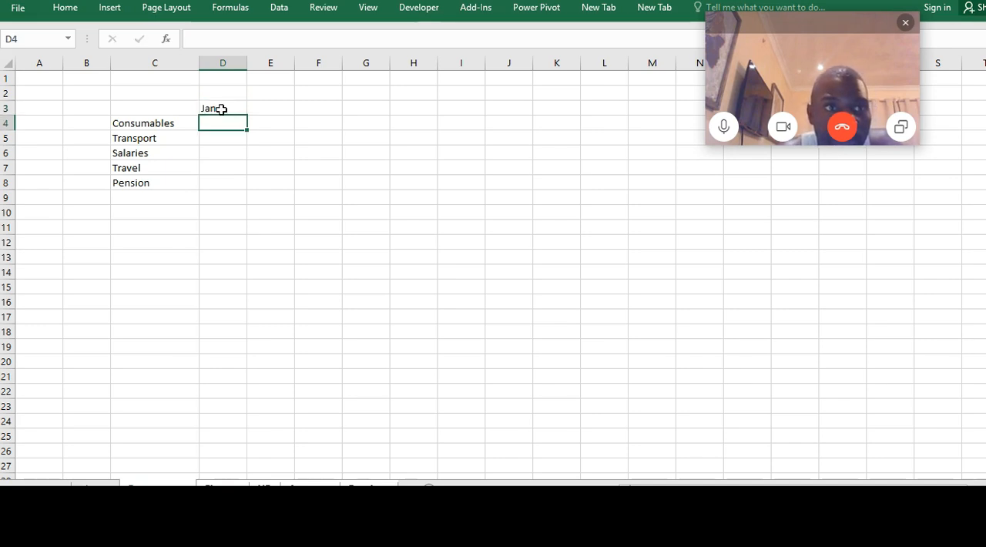
{"action": "left_click", "coordinate": [221, 110]}
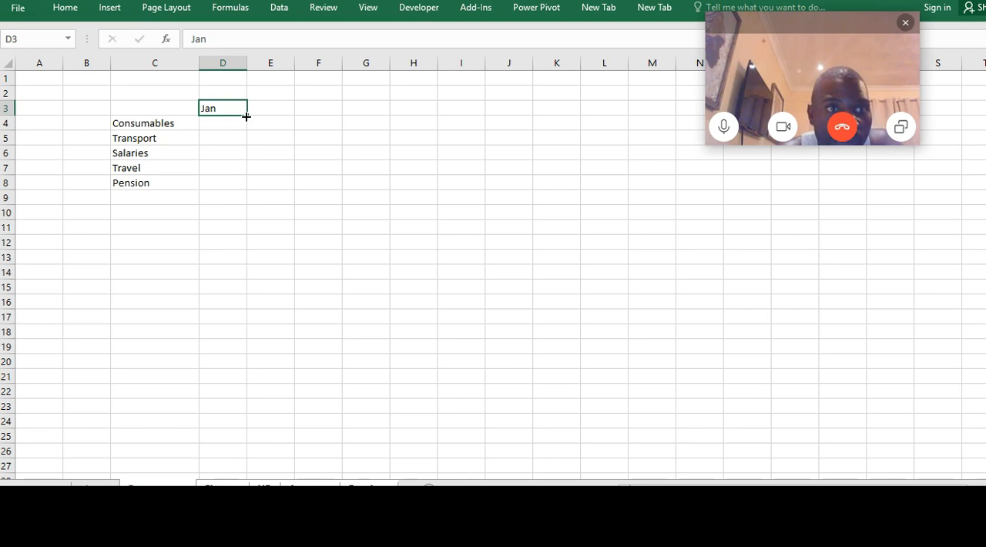
{"action": "left_click_drag", "start_coordinate": [247, 117], "coordinate": [387, 112]}
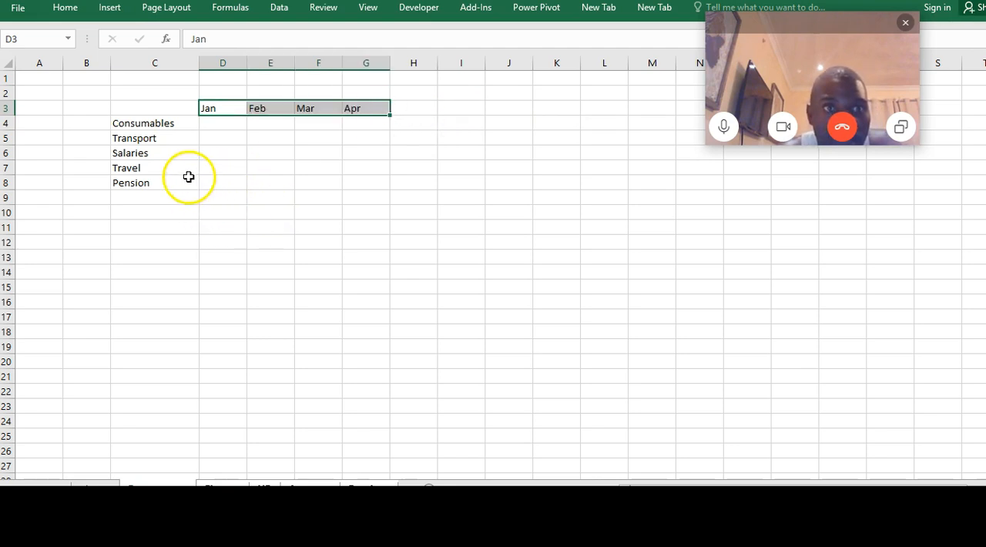
{"action": "left_click", "coordinate": [193, 221]}
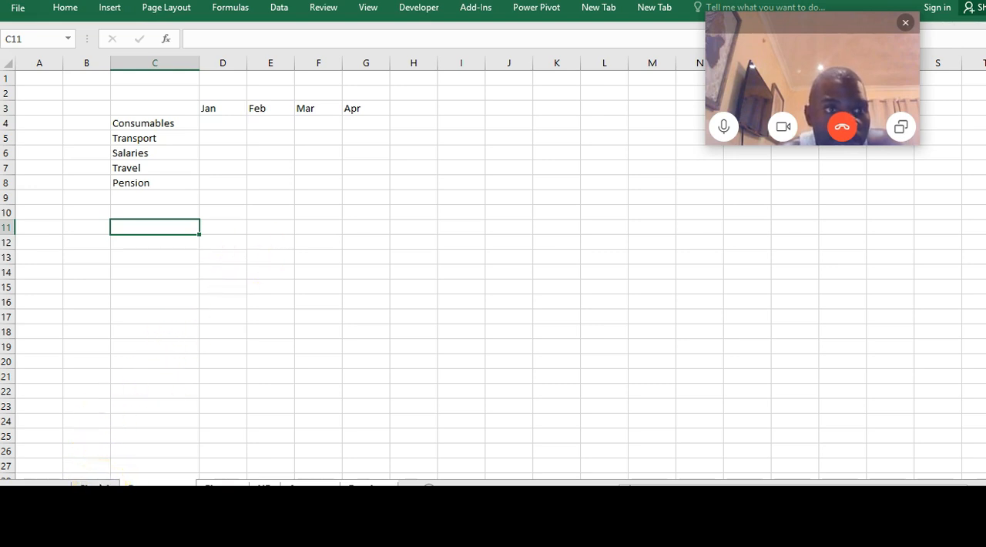
Switch to the blank worksheet just before the grouped ones and hide its gridlines
{"action": "left_click", "coordinate": [97, 483]}
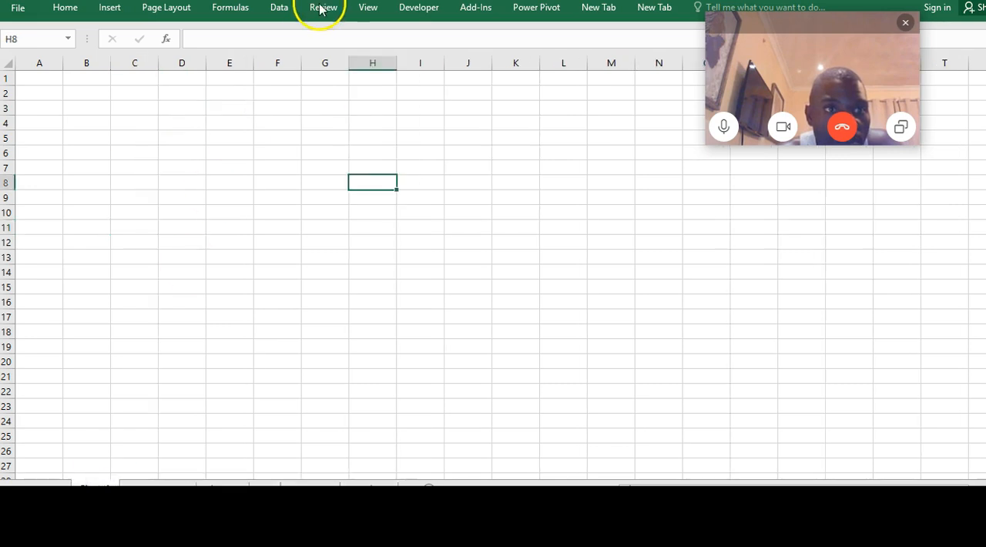
{"action": "left_click", "coordinate": [368, 7]}
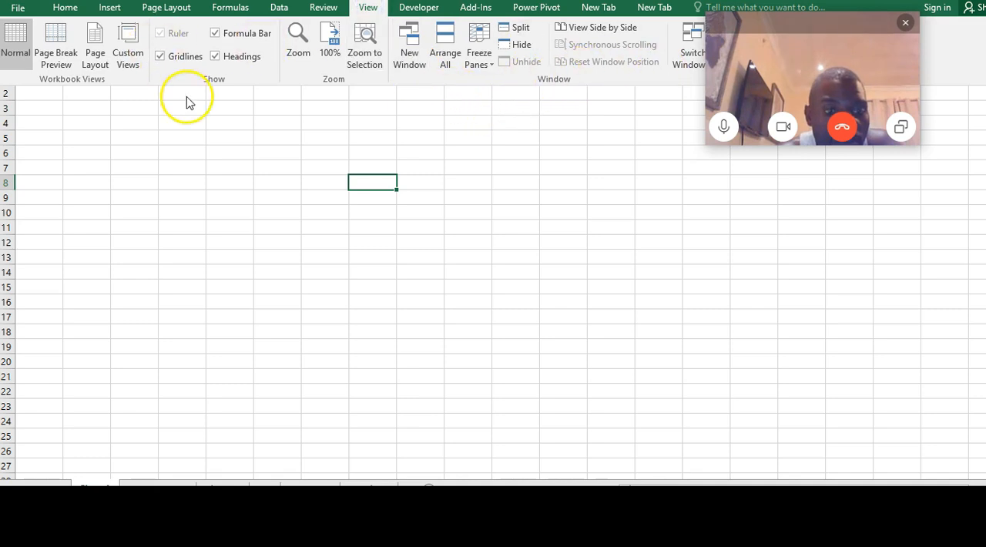
{"action": "left_click", "coordinate": [160, 57]}
{"action": "left_click", "coordinate": [248, 205]}
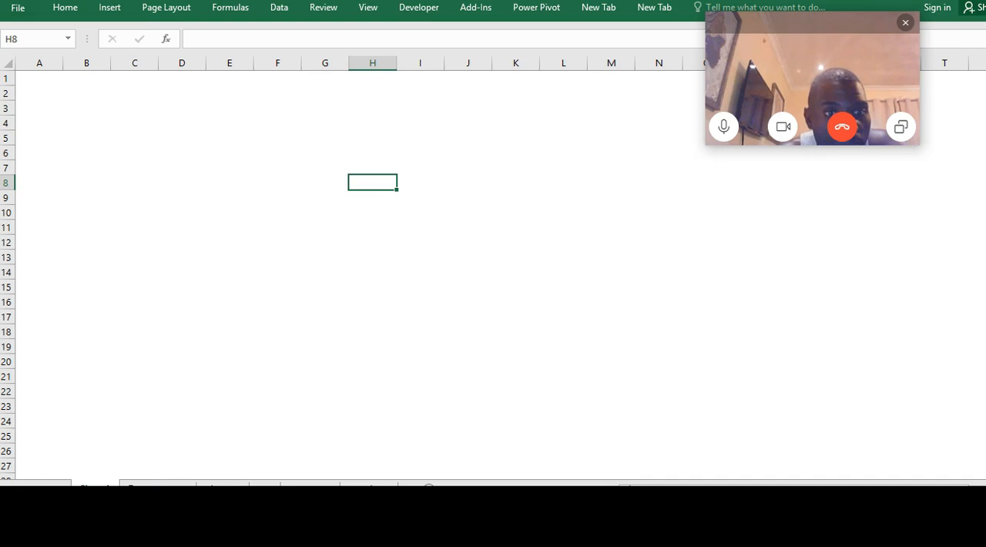
Check each of the five named worksheets in turn for the expense labels and month headings
{"action": "left_click", "coordinate": [157, 487]}
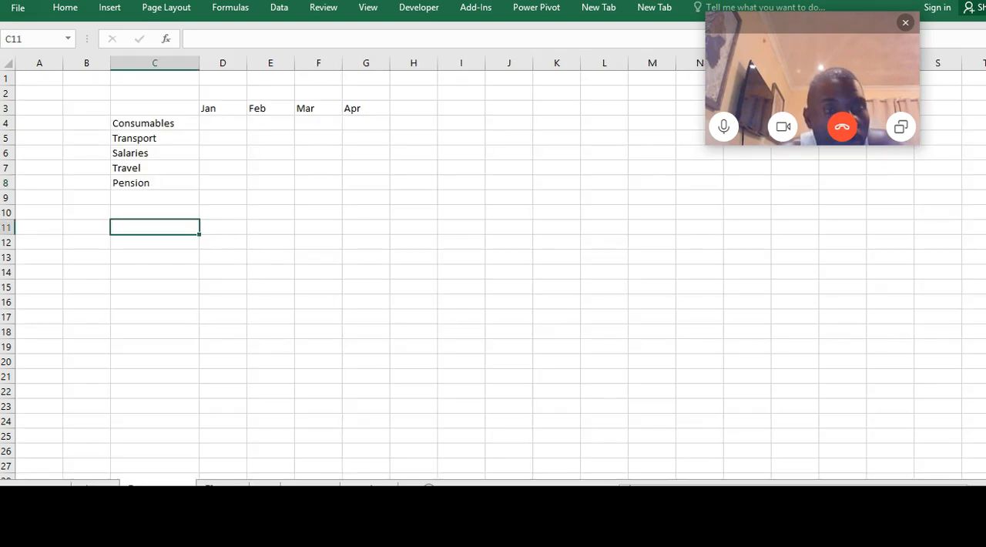
{"action": "left_click", "coordinate": [222, 486]}
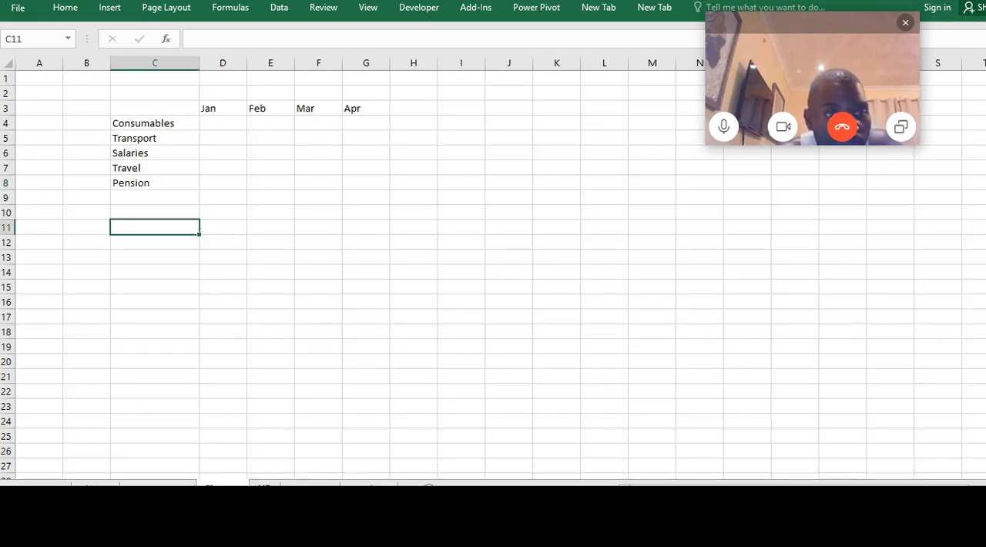
{"action": "left_click", "coordinate": [264, 485]}
{"action": "left_click", "coordinate": [310, 485]}
{"action": "left_click", "coordinate": [369, 485]}
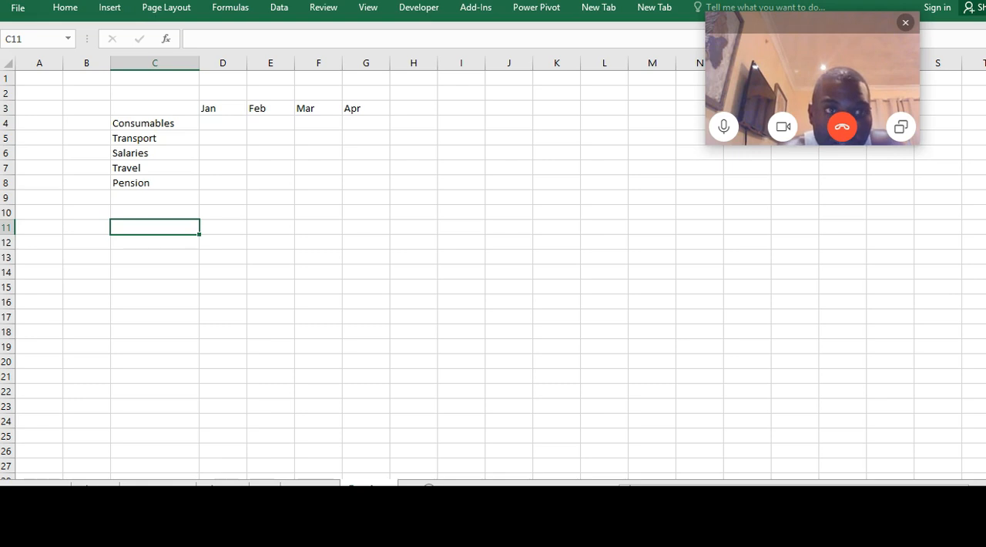
Group all five named worksheets and hide the gridlines on all of them at once
{"action": "left_click", "coordinate": [242, 288]}
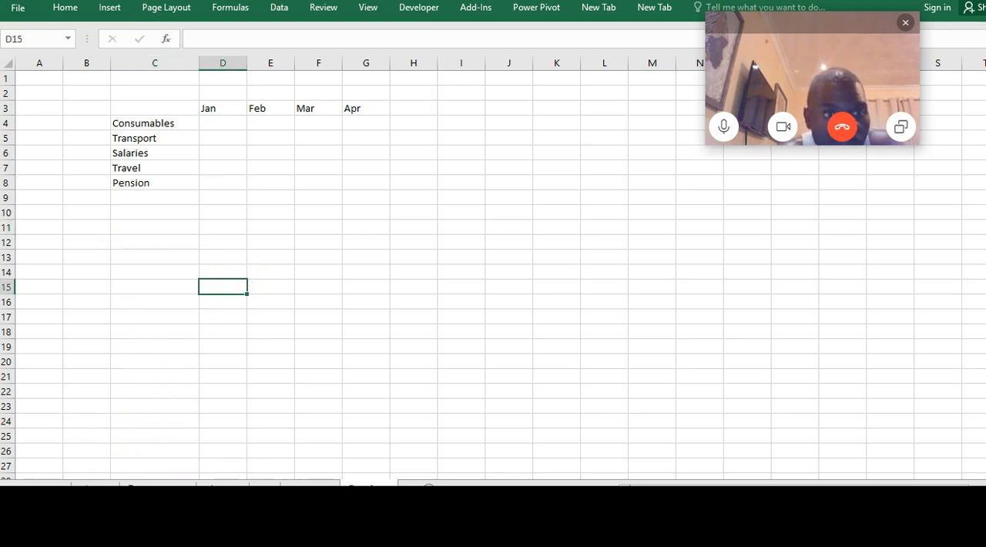
{"action": "left_click", "coordinate": [158, 486]}
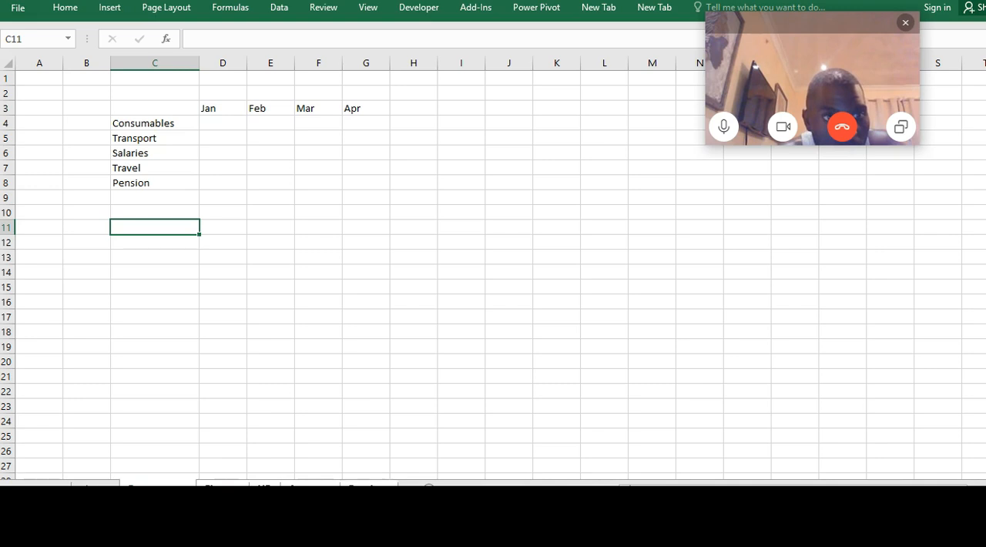
{"action": "left_click", "coordinate": [368, 9]}
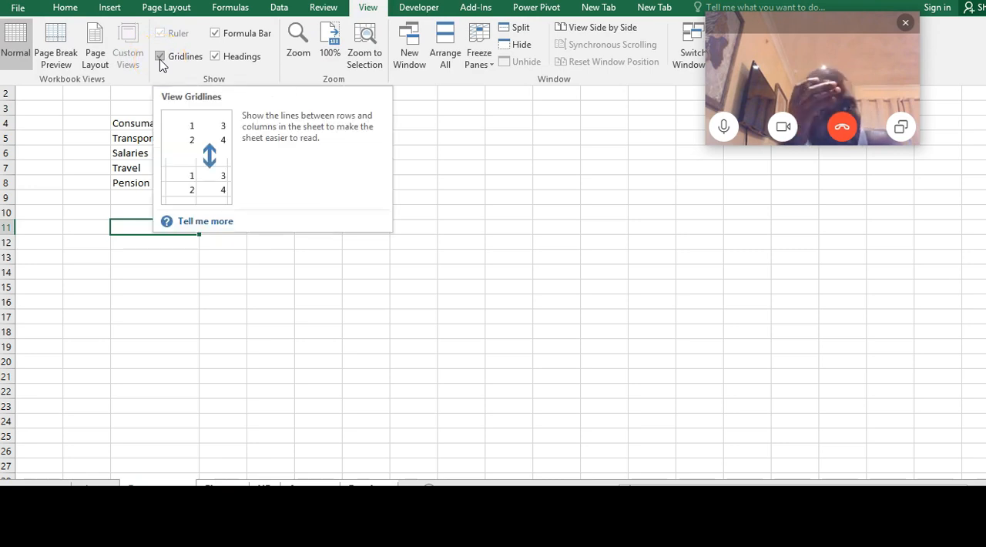
{"action": "left_click", "coordinate": [160, 57]}
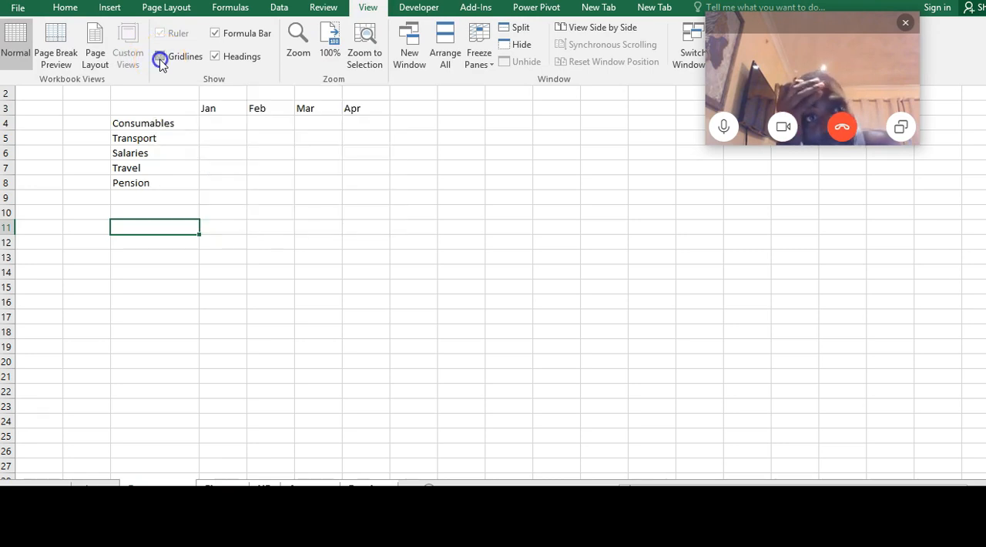
{"action": "left_click", "coordinate": [263, 428]}
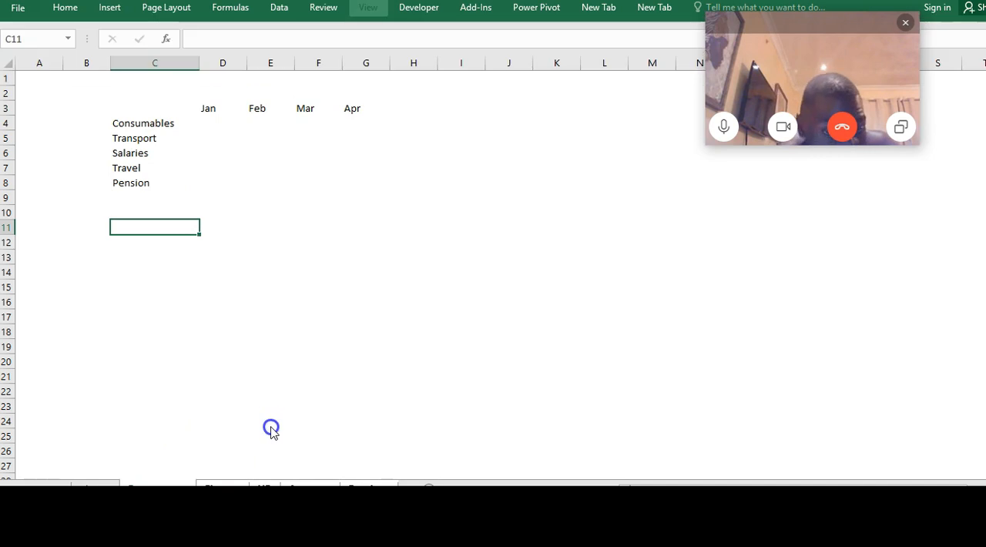
Check the named worksheets one after another for hidden gridlines
{"action": "left_click", "coordinate": [106, 484]}
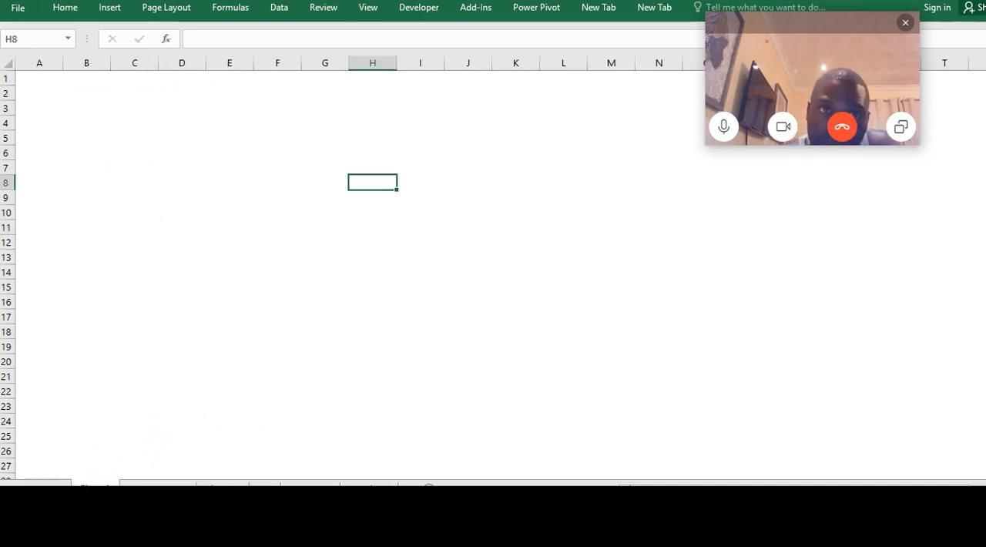
{"action": "left_click", "coordinate": [222, 484]}
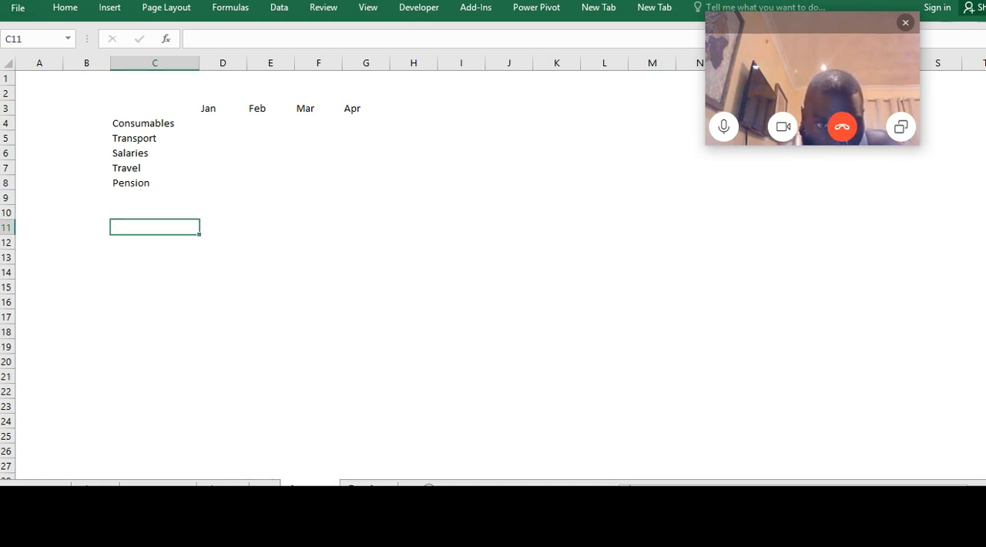
{"action": "left_click", "coordinate": [281, 288]}
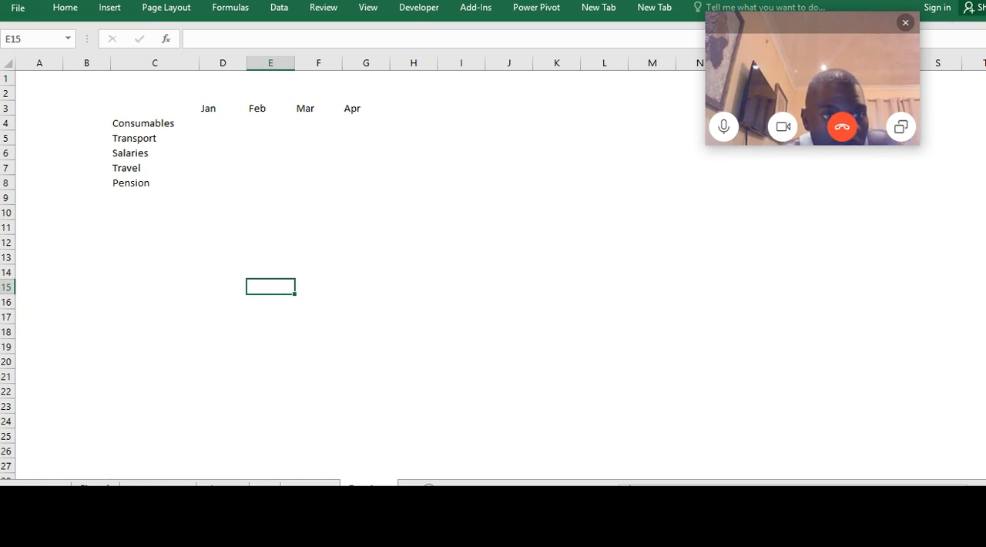
Enter Procurement as a heading in D5 of the blank worksheet before the named ones and widen columns D and E
{"action": "left_click", "coordinate": [95, 487]}
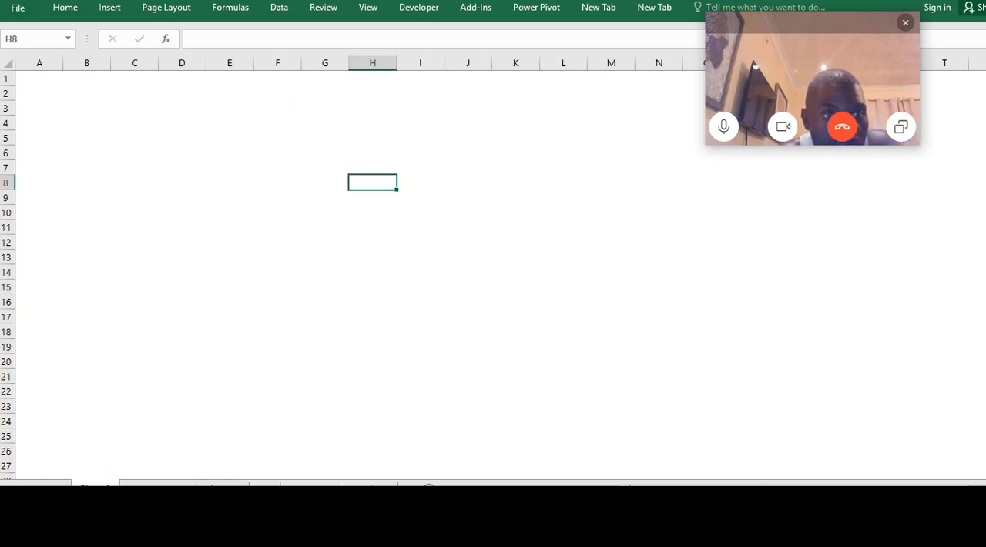
{"action": "left_click", "coordinate": [164, 154]}
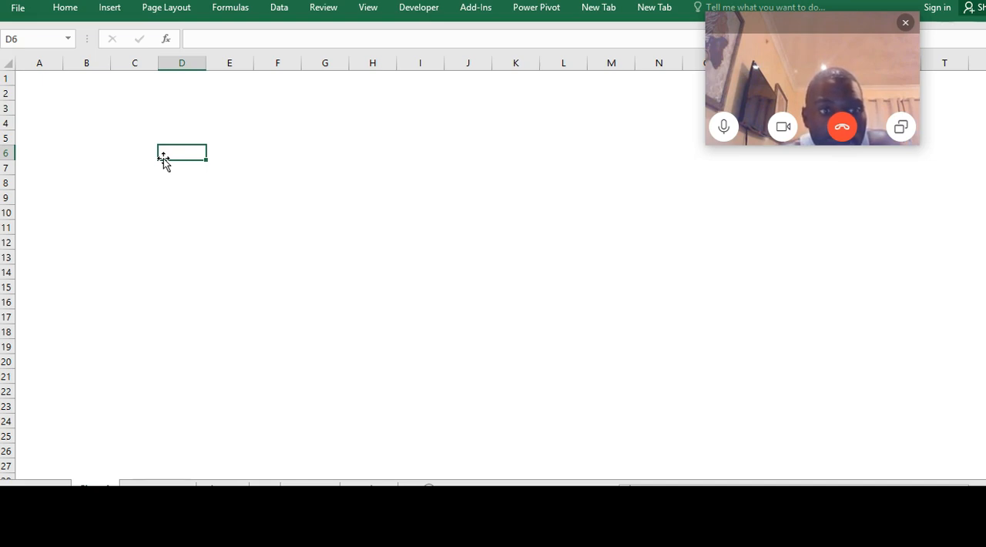
{"action": "left_click_drag", "start_coordinate": [163, 158], "coordinate": [203, 121]}
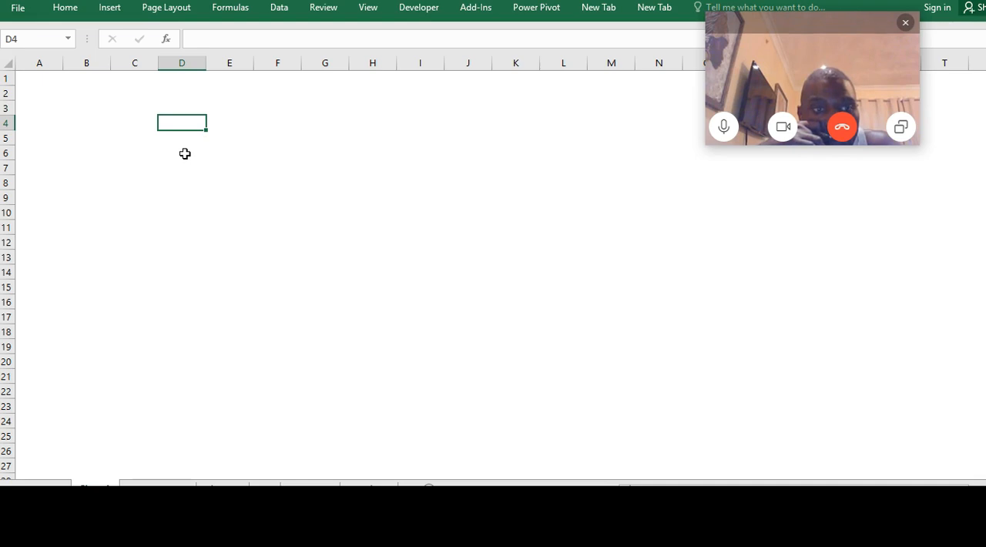
{"action": "key", "text": "Down"}
{"action": "key", "text": "Up"}
{"action": "key", "text": "Down"}
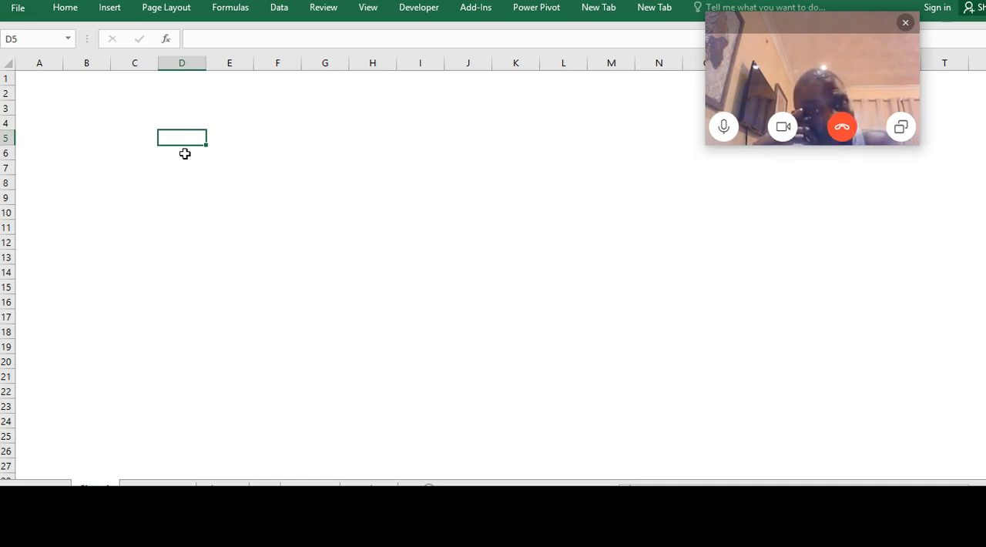
{"action": "type", "text": "Pro"}
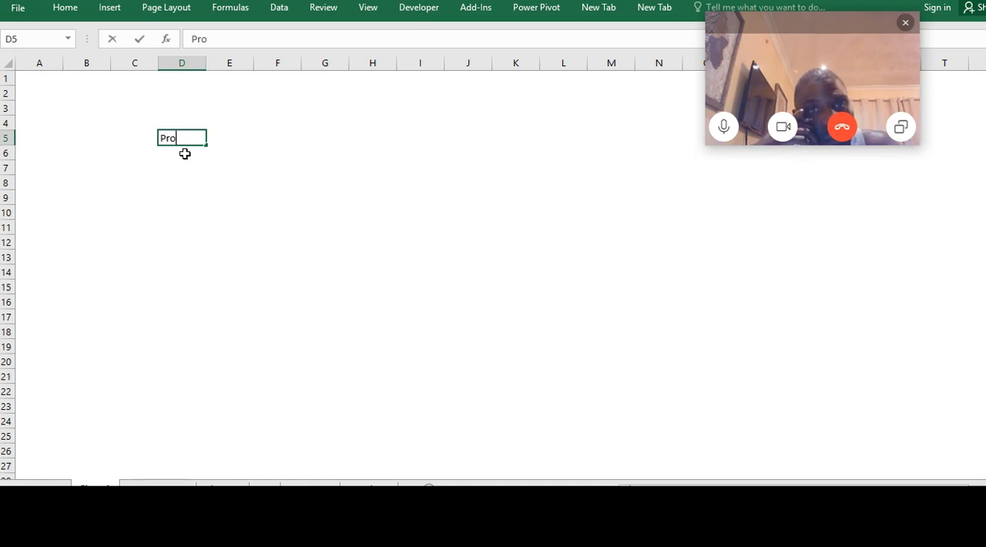
{"action": "type", "text": "cureme"}
{"action": "key", "text": "BackSpace"}
{"action": "key", "text": "BackSpace"}
{"action": "key", "text": "BackSpace"}
{"action": "key", "text": "BackSpace"}
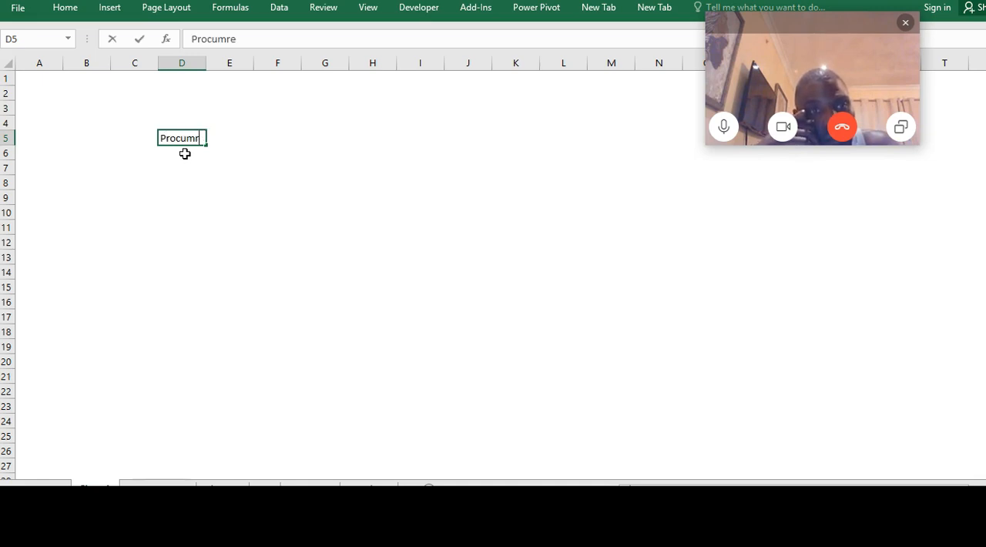
{"action": "type", "text": "rement"}
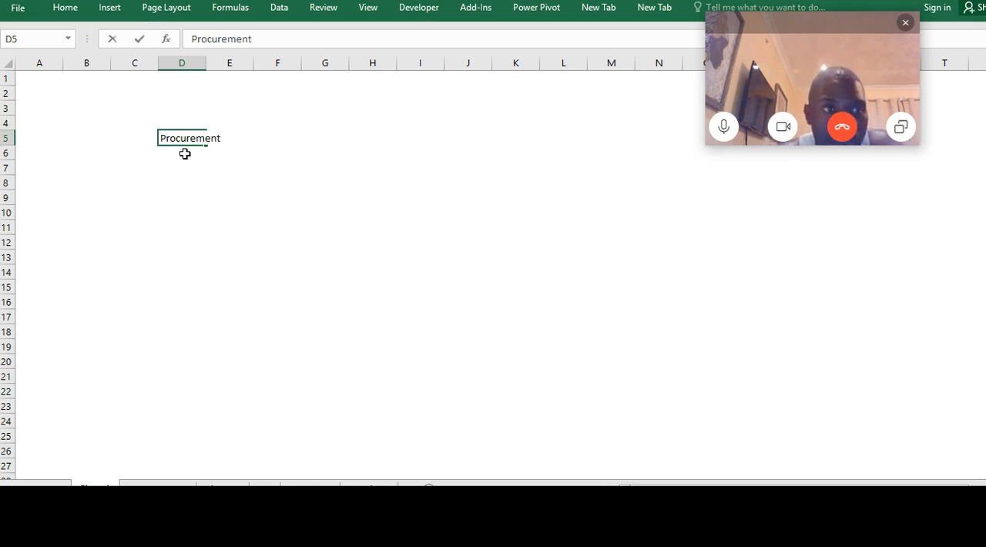
{"action": "key", "text": "Tab"}
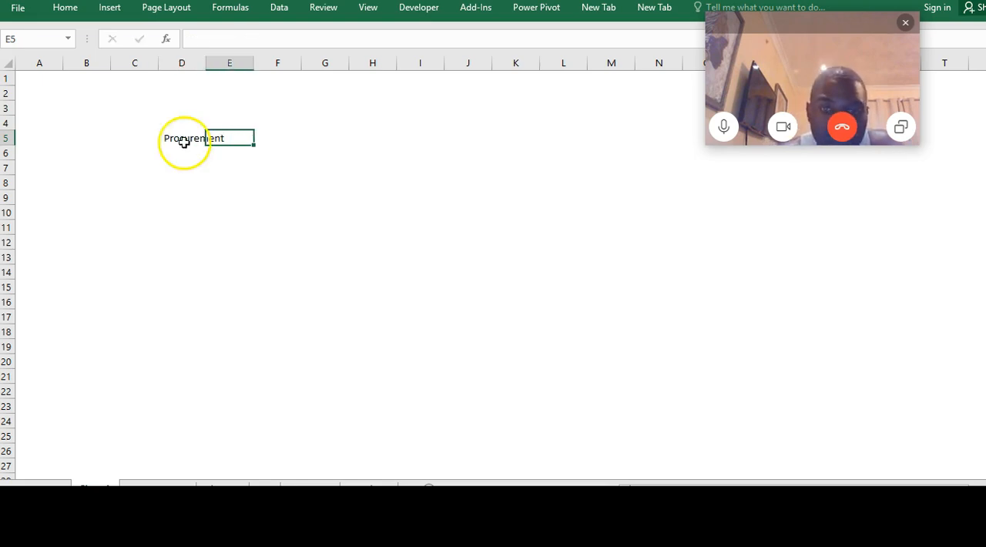
{"action": "left_click_drag", "start_coordinate": [205, 64], "coordinate": [321, 64]}
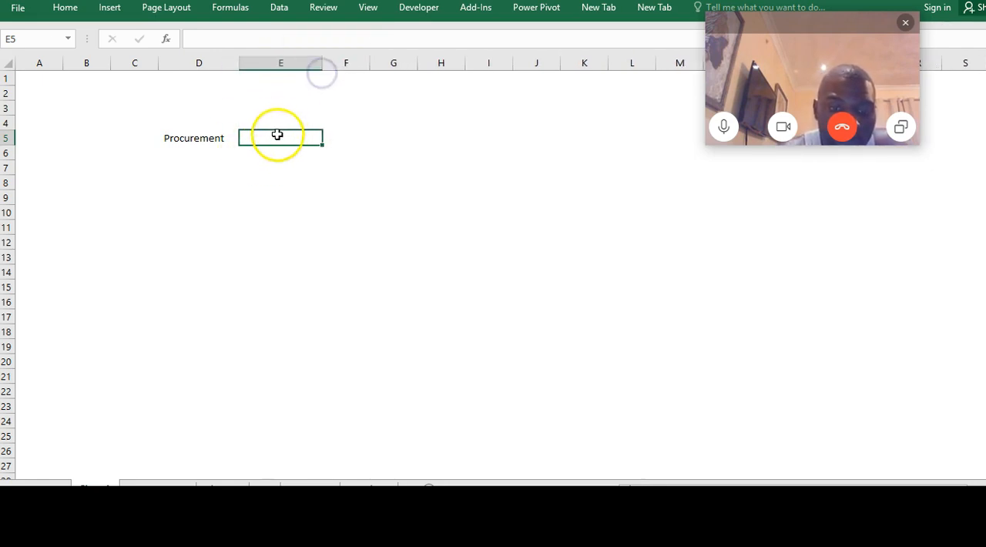
Continue the department headings with Finace in E5, HR in F5, Accounts in G5 and Pensions in H5
{"action": "type", "text": "Fian"}
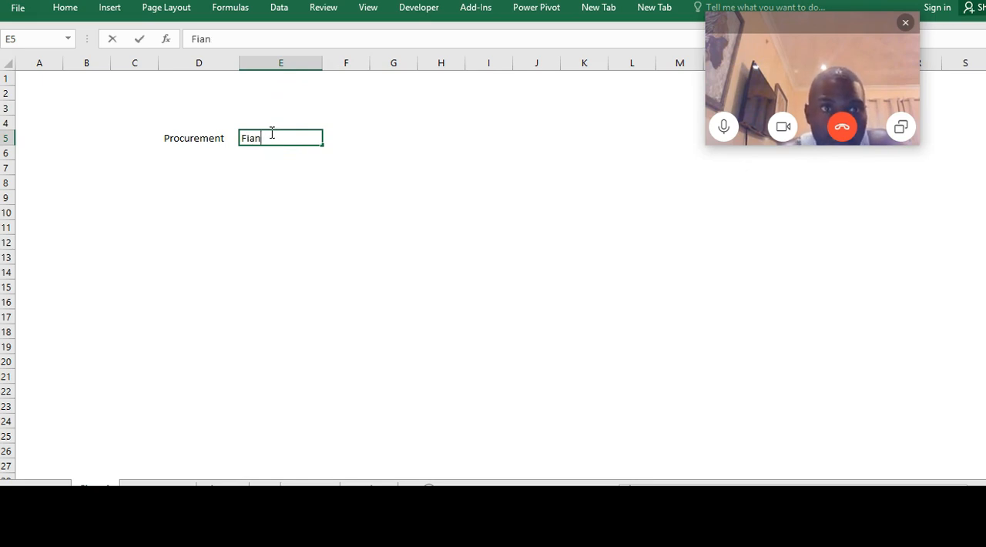
{"action": "key", "text": "BackSpace"}
{"action": "key", "text": "BackSpace"}
{"action": "type", "text": "nace"}
{"action": "key", "text": "Tab"}
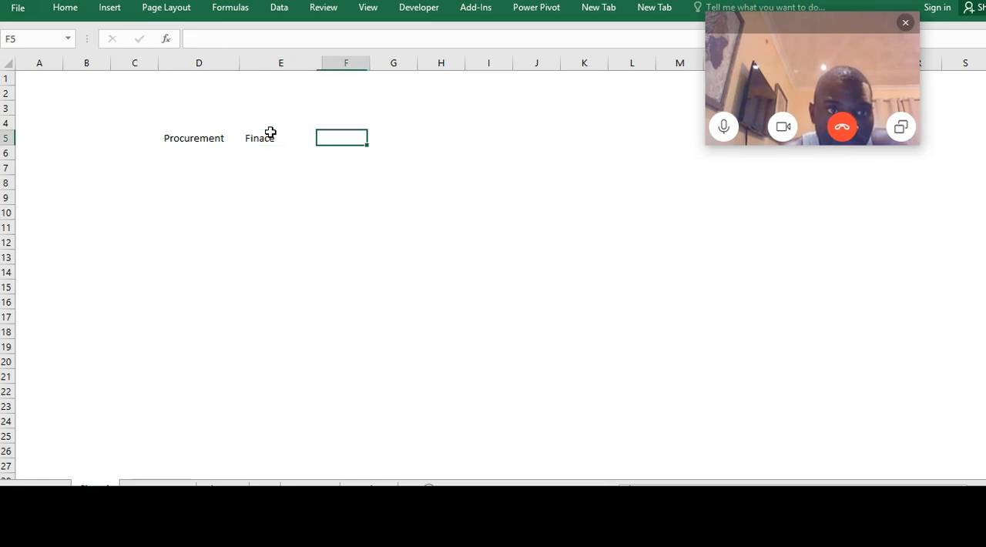
{"action": "type", "text": "HR"}
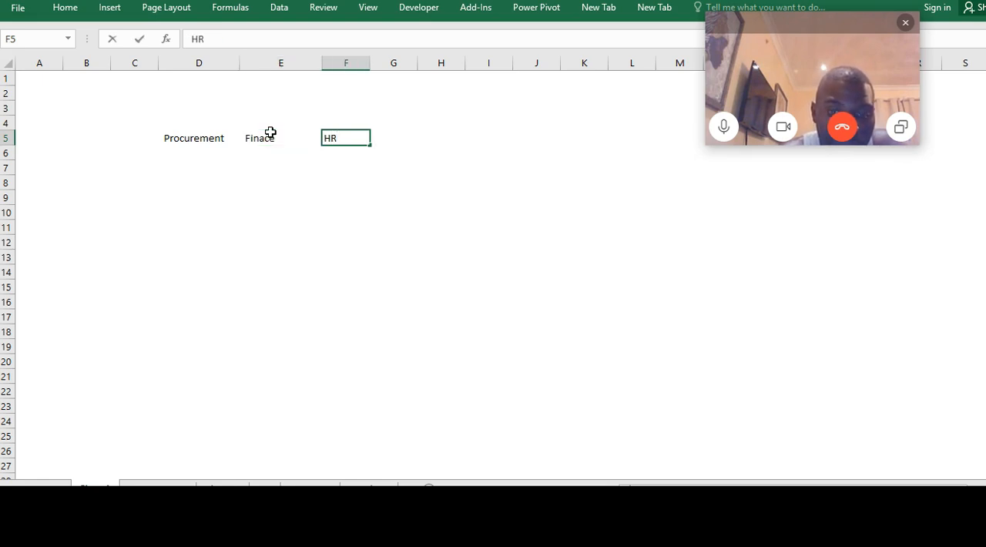
{"action": "key", "text": "Tab"}
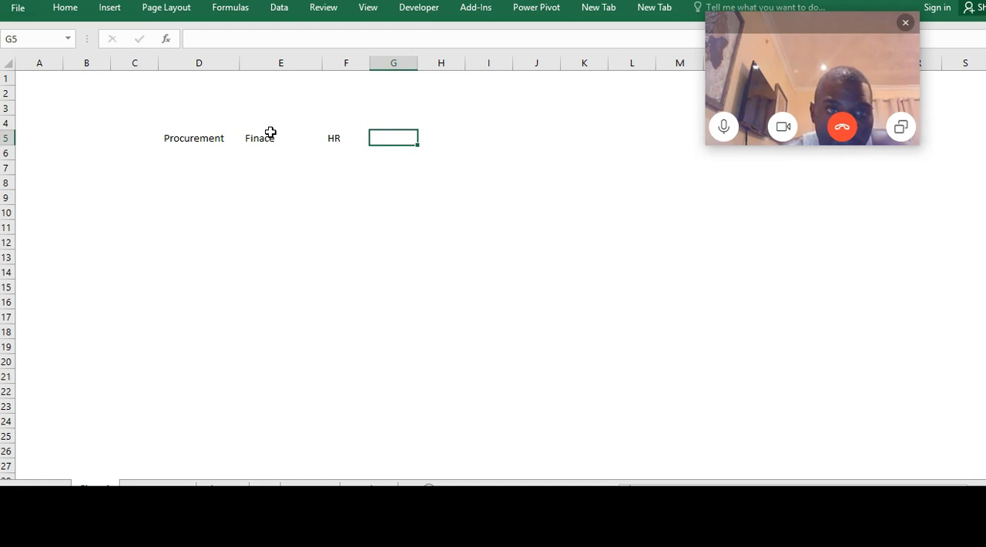
{"action": "type", "text": "Accounts"}
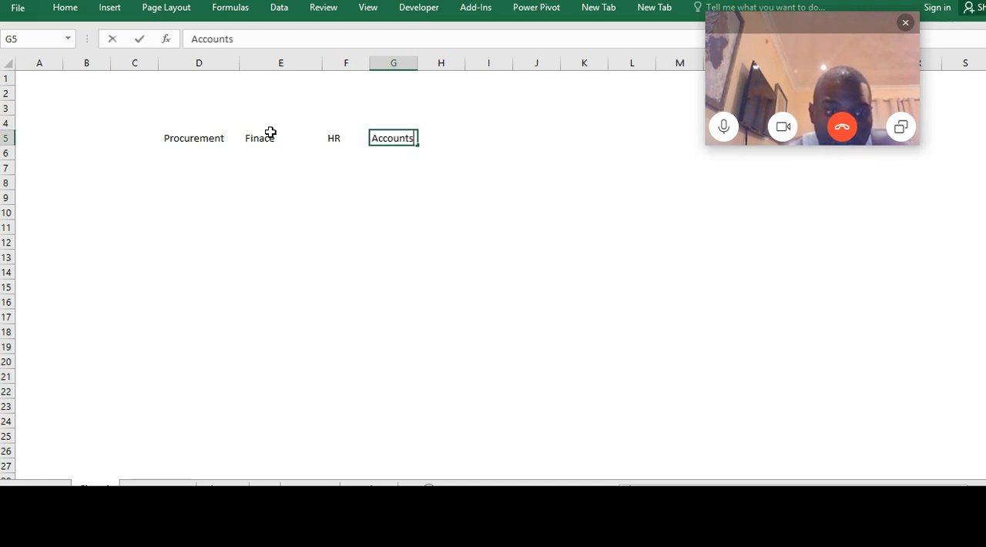
{"action": "key", "text": "Tab"}
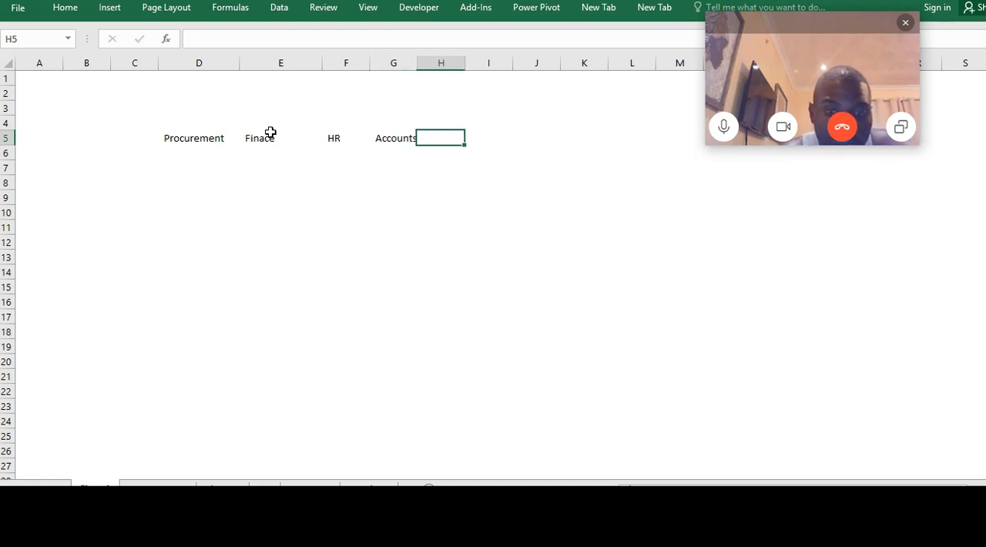
{"action": "type", "text": "Pensions"}
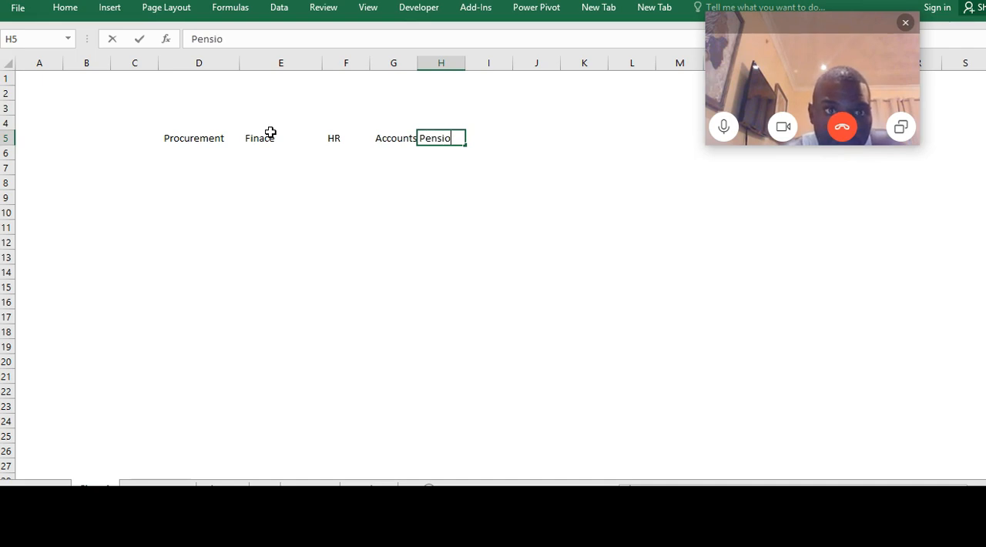
{"action": "key", "text": "Down"}
{"action": "key", "text": "Down"}
Make C6 the active cell and widen column C slightly for the row labels
{"action": "key", "text": "Up"}
{"action": "key", "text": "Up"}
{"action": "key", "text": "Left"}
{"action": "key", "text": "Left"}
{"action": "key", "text": "Left"}
{"action": "key", "text": "Left"}
{"action": "key", "text": "Left"}
{"action": "key", "text": "Down"}
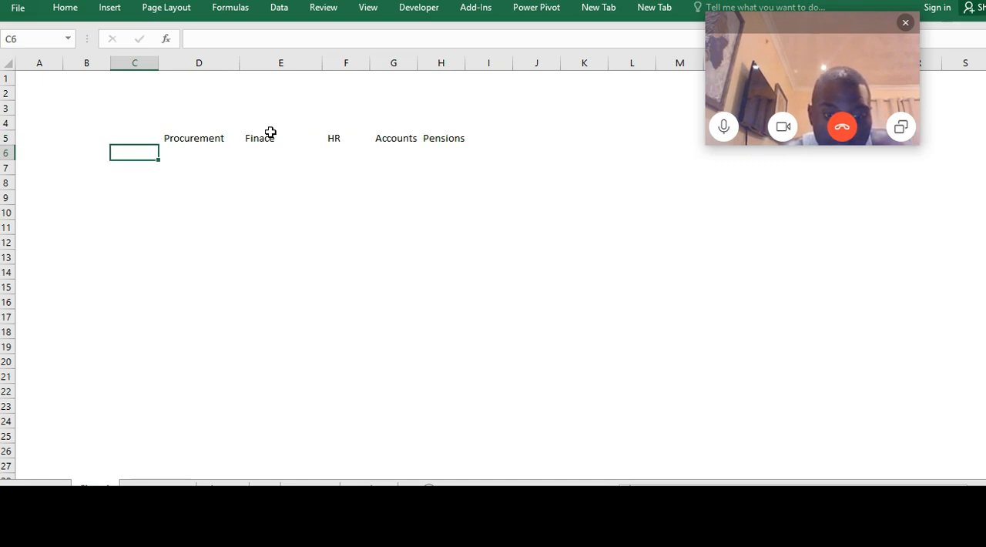
{"action": "left_click_drag", "start_coordinate": [159, 65], "coordinate": [174, 68]}
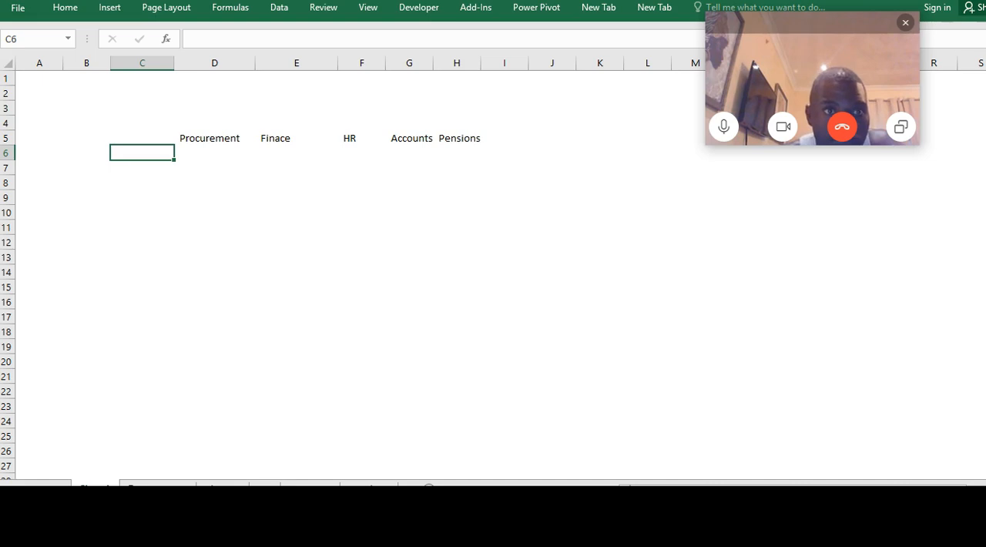
Copy the expense labels in C4:C8 of the first named worksheet to C6 of the summary worksheet and widen column C to fit them
{"action": "left_click", "coordinate": [157, 487]}
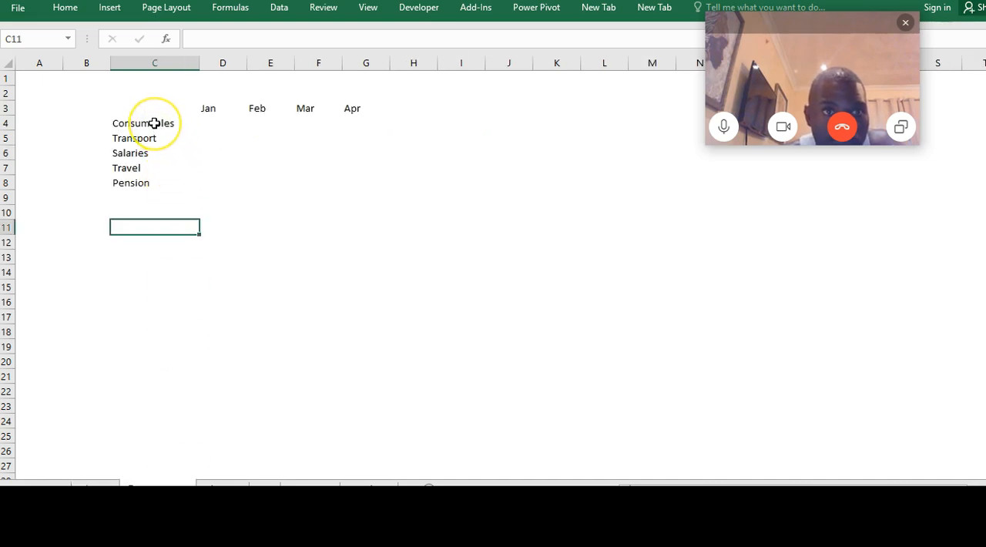
{"action": "left_click_drag", "start_coordinate": [155, 123], "coordinate": [143, 178]}
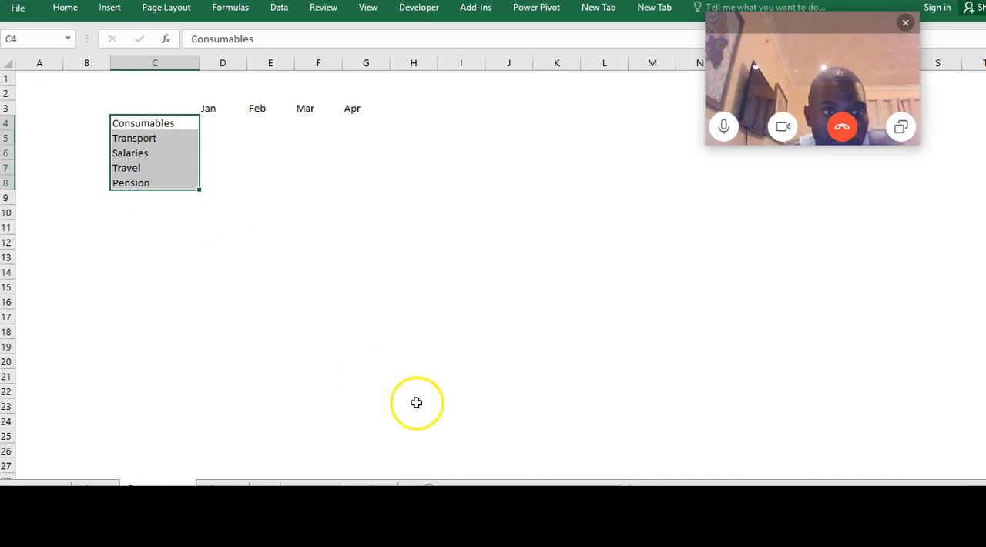
{"action": "key", "text": "ctrl+c"}
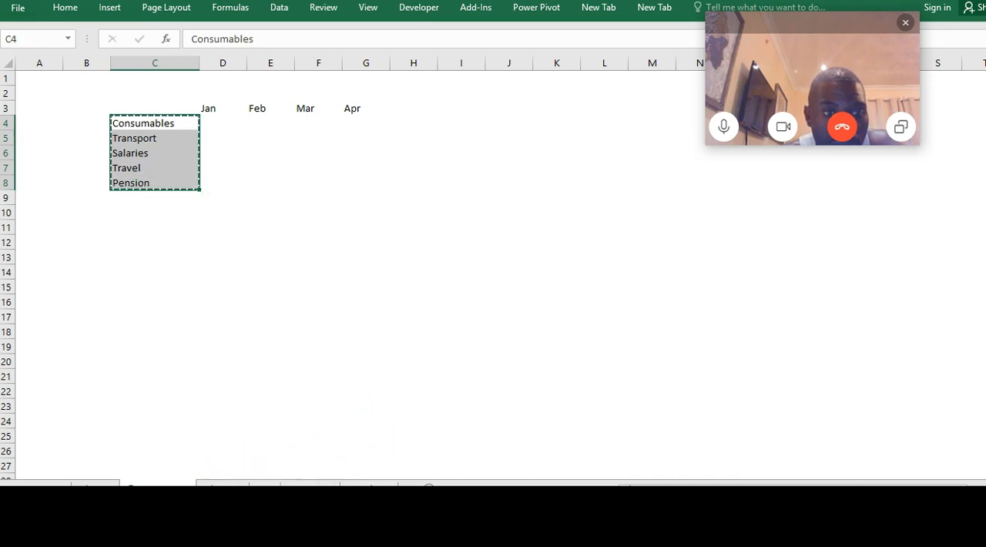
{"action": "left_click", "coordinate": [95, 489]}
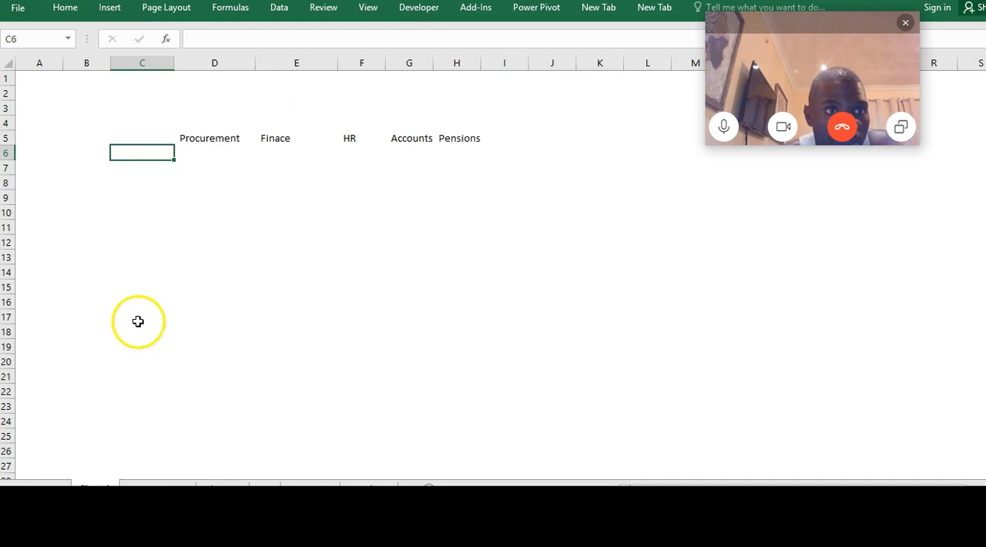
{"action": "key", "text": "ctrl+v"}
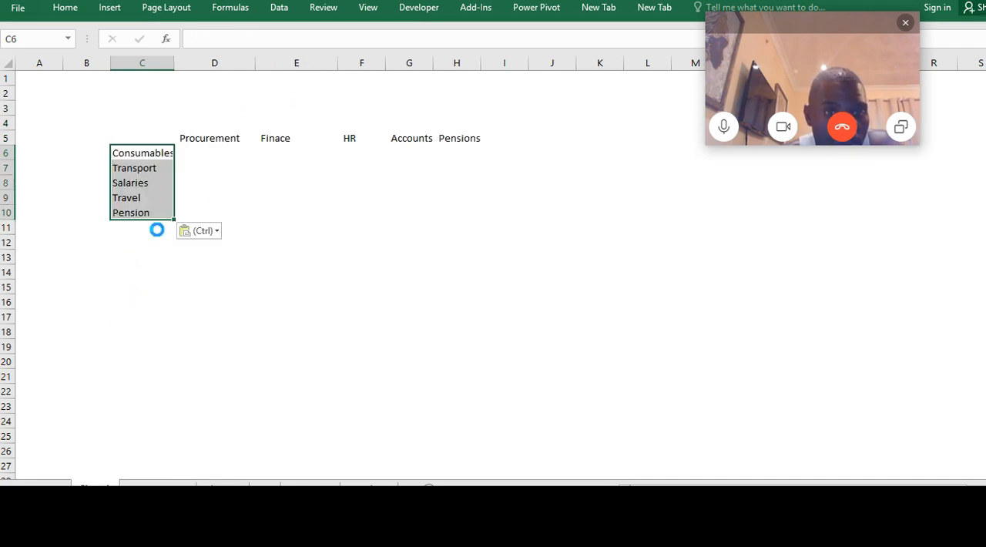
{"action": "left_click_drag", "start_coordinate": [176, 64], "coordinate": [193, 63]}
{"action": "left_click", "coordinate": [257, 202]}
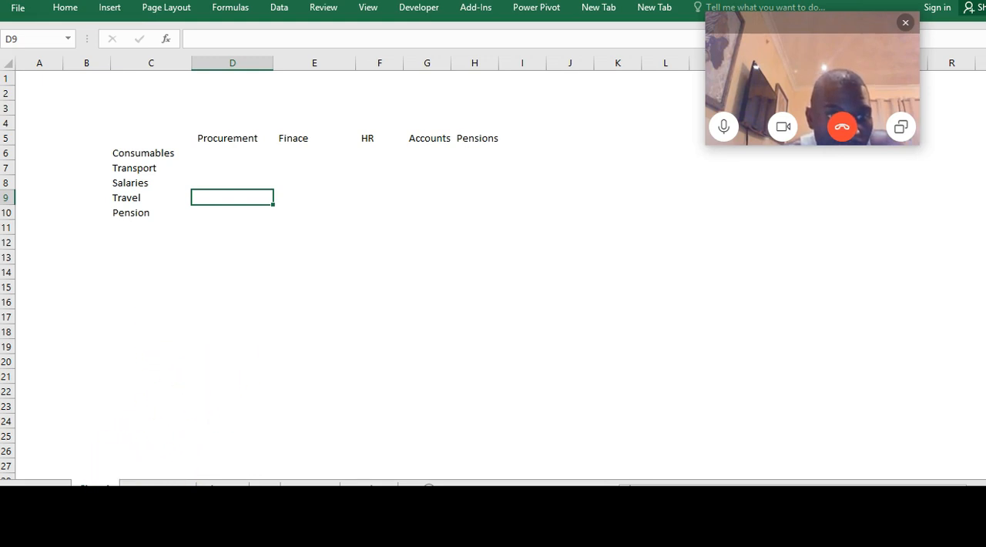
Rename the summary worksheet as Consolidated
{"action": "double_click", "coordinate": [96, 487]}
{"action": "type", "text": "Data"}
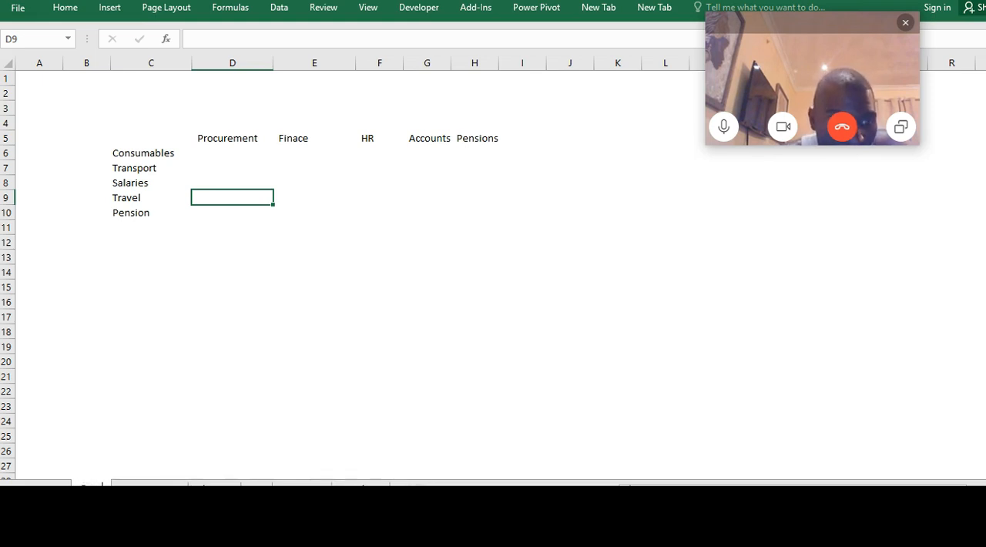
{"action": "key", "text": "BackSpace"}
{"action": "key", "text": "BackSpace"}
{"action": "type", "text": "nso"}
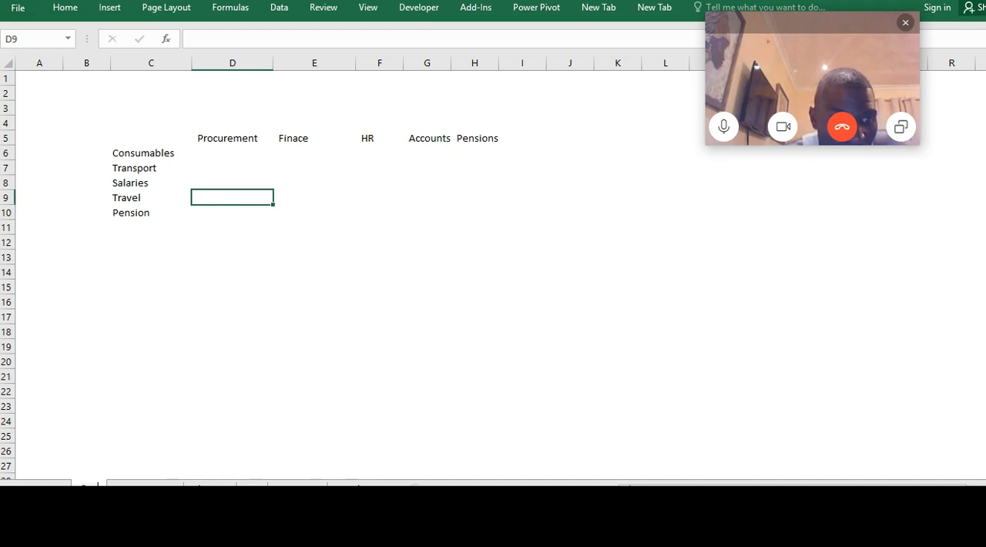
{"action": "type", "text": "lidate"}
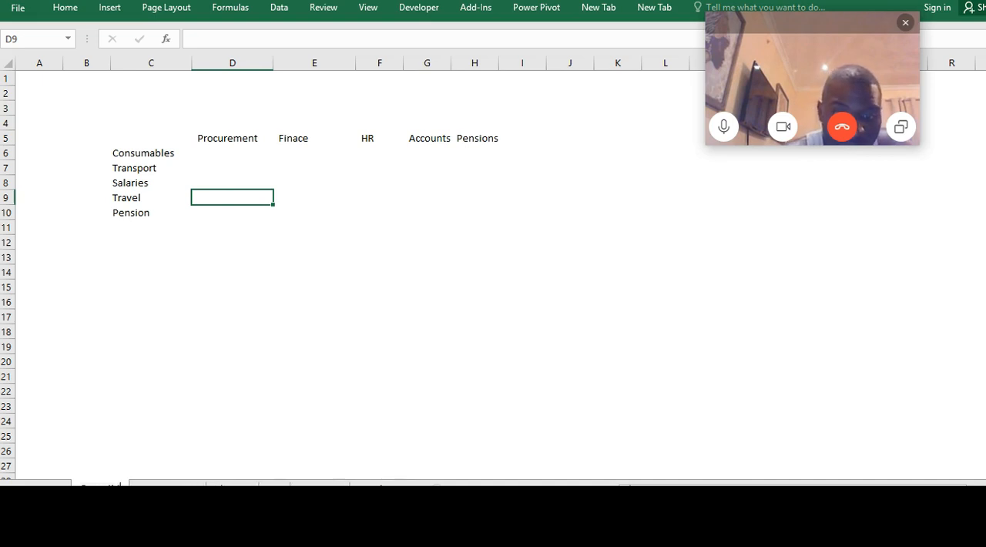
{"action": "type", "text": "d"}
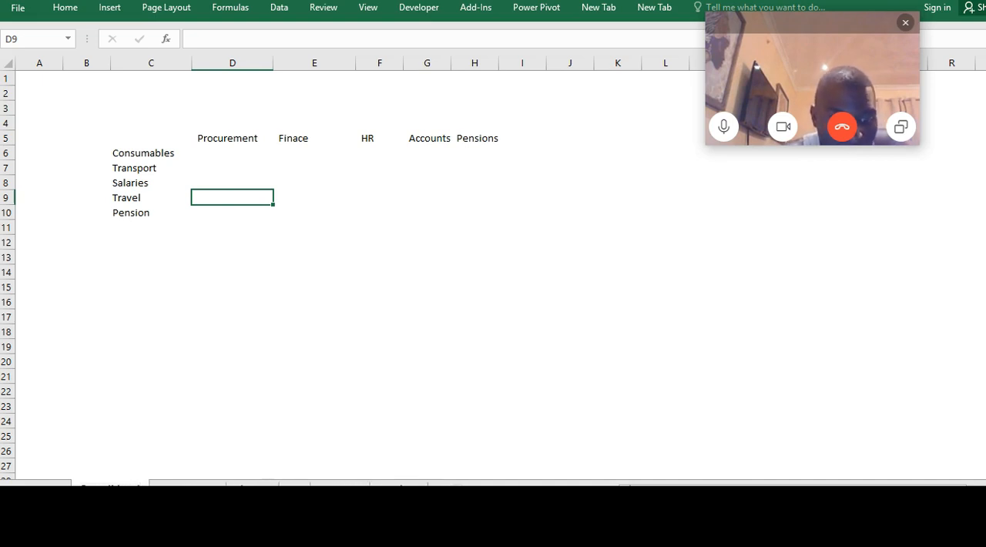
{"action": "left_click", "coordinate": [199, 468]}
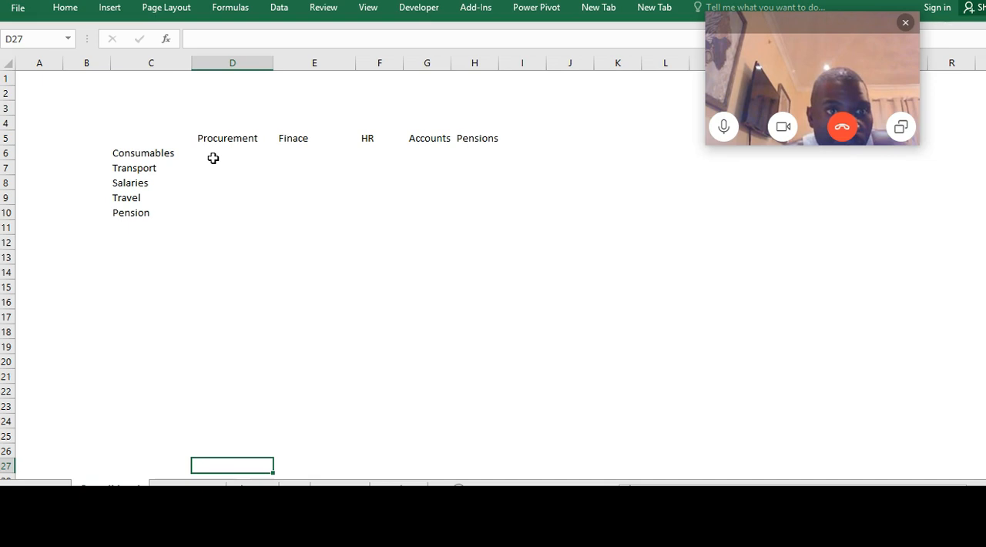
Enter Actuals as a title in D3 above the department headings and make it bold
{"action": "left_click", "coordinate": [217, 112]}
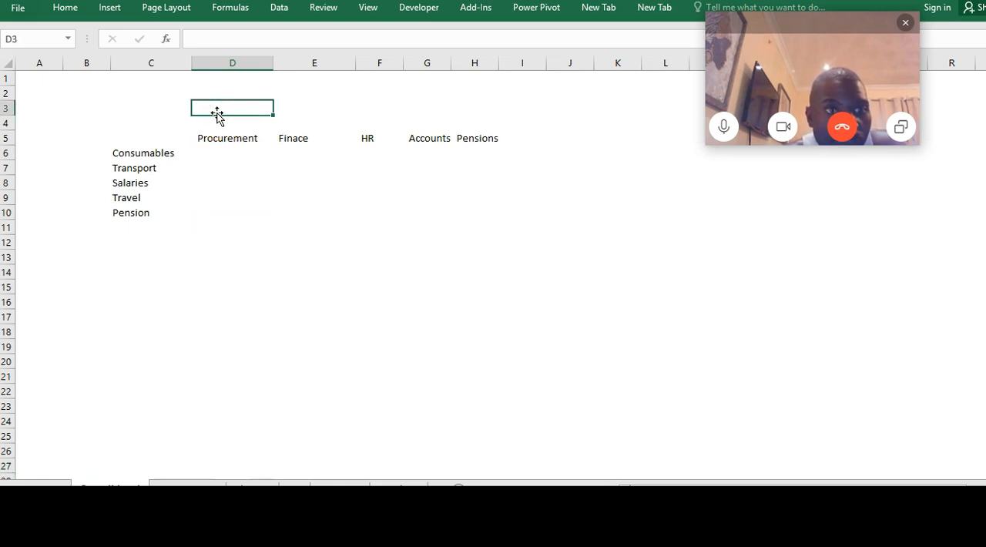
{"action": "type", "text": "Actuals"}
{"action": "key", "text": "Return"}
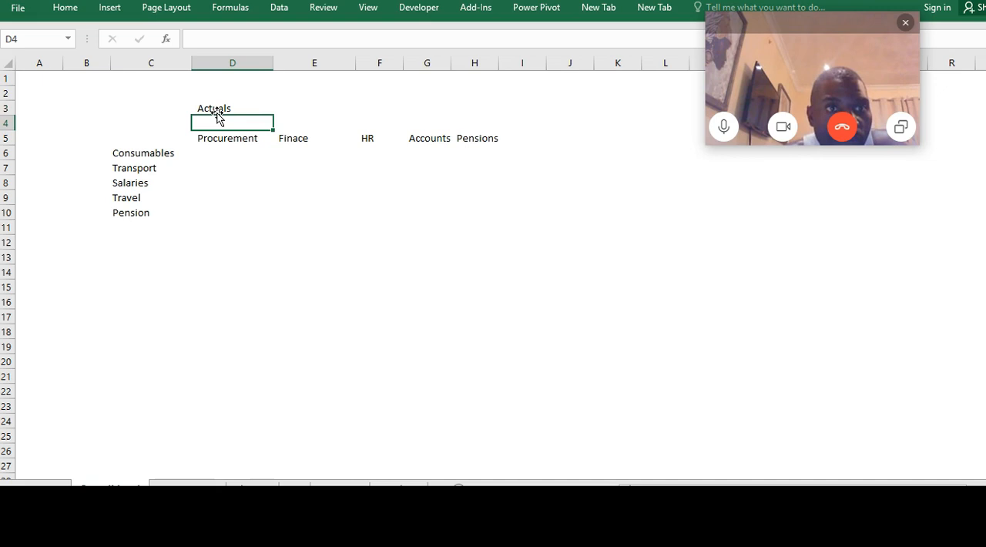
{"action": "left_click", "coordinate": [216, 110]}
{"action": "key", "text": "ctrl+b"}
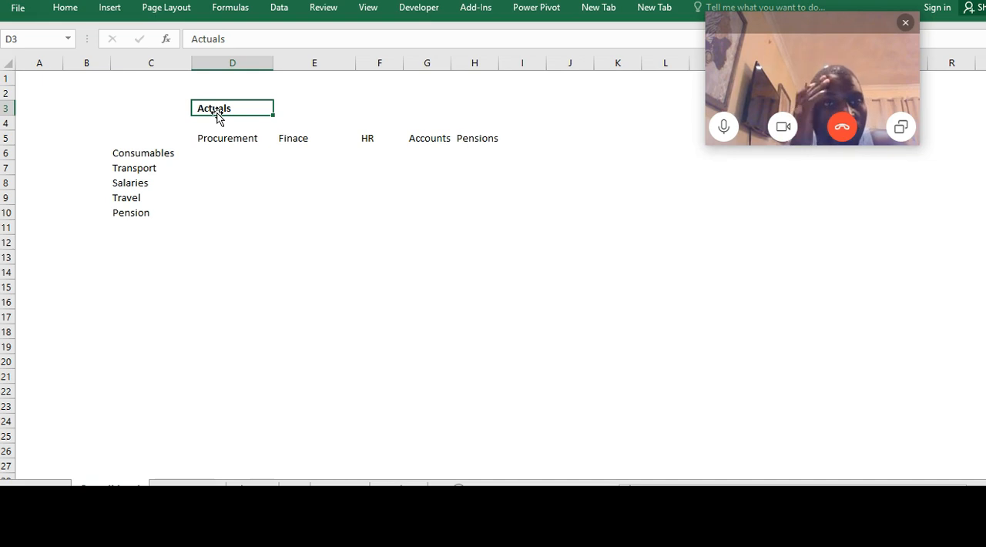
Fill the Procurement column in D6:D10 with 50, 160, 200, 300 and 450
{"action": "key", "text": "Down"}
{"action": "key", "text": "Down"}
{"action": "key", "text": "Down"}
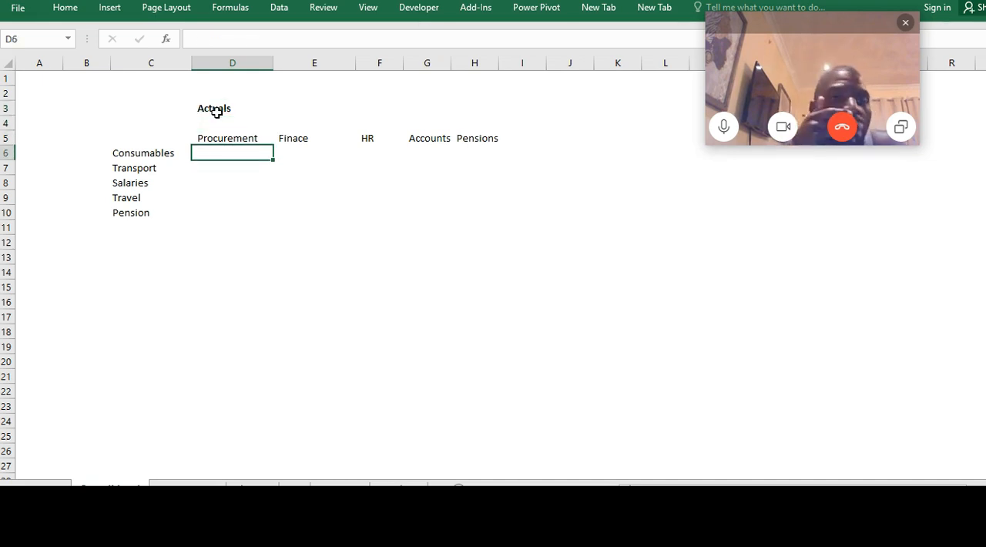
{"action": "type", "text": "50"}
{"action": "key", "text": "Return"}
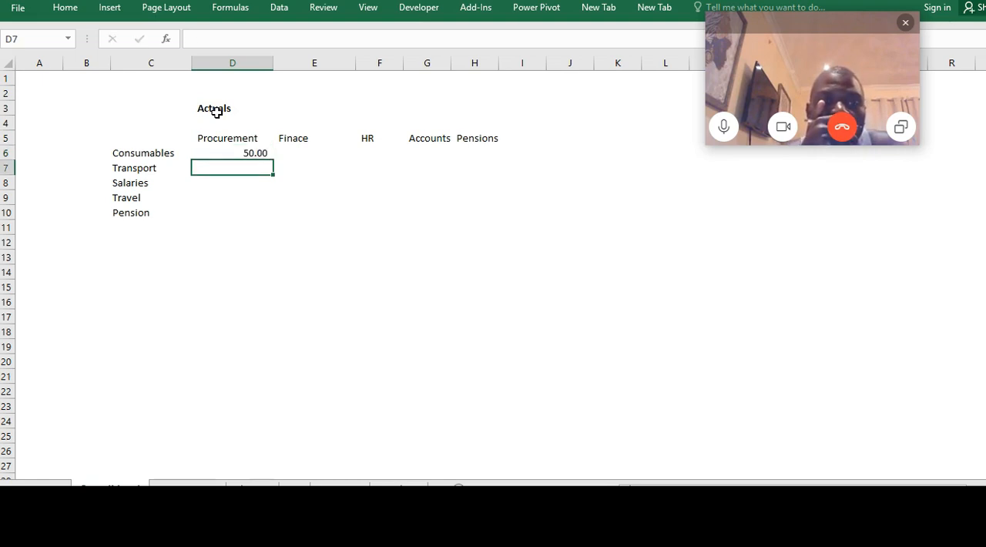
{"action": "type", "text": "160"}
{"action": "key", "text": "Return"}
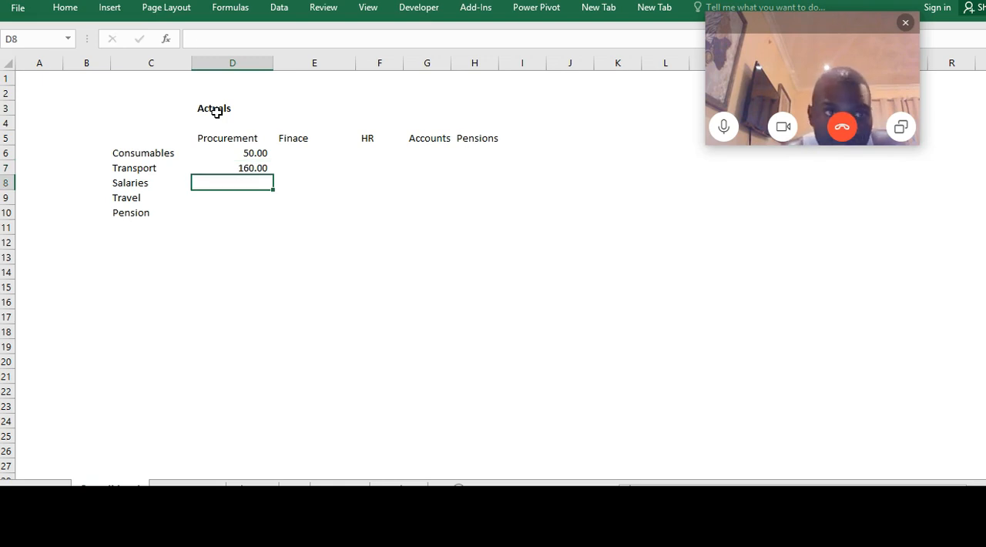
{"action": "type", "text": "200"}
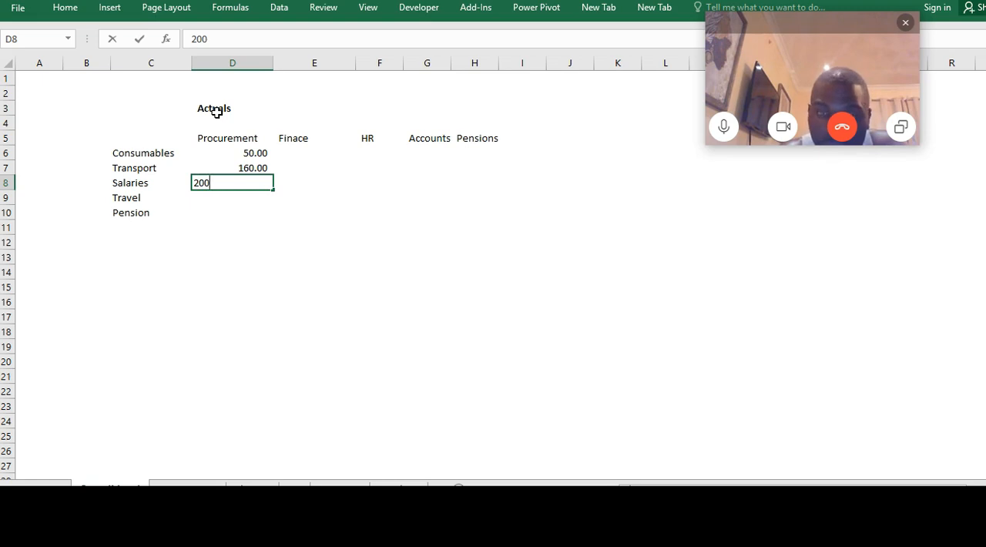
{"action": "key", "text": "Return"}
{"action": "type", "text": "300"}
{"action": "key", "text": "ctrl+Return"}
{"action": "key", "text": "Return"}
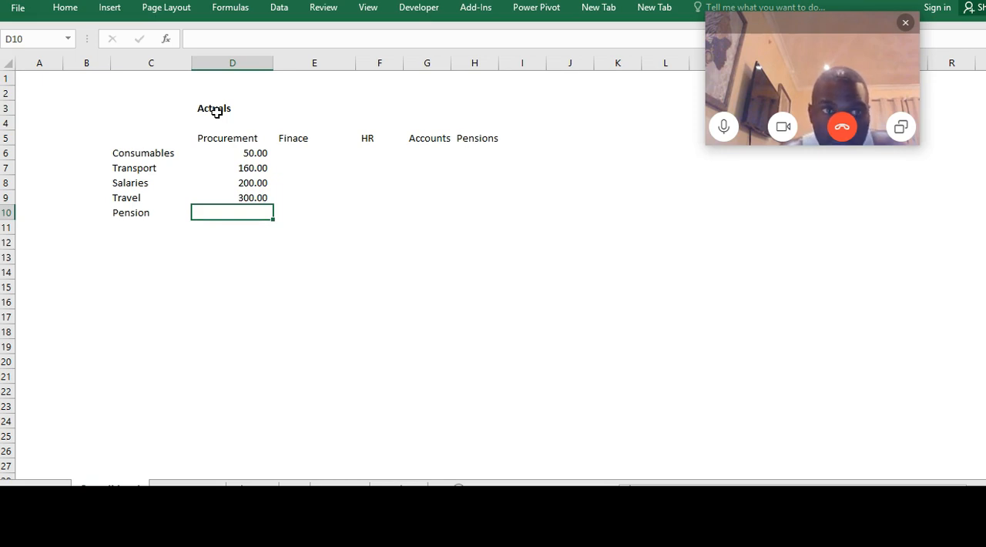
{"action": "type", "text": "450"}
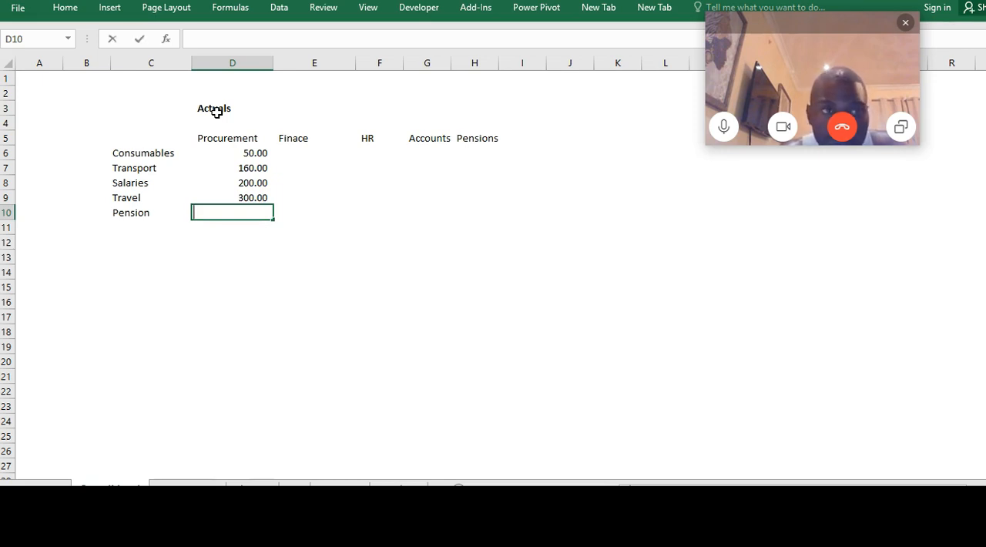
{"action": "key", "text": "Return"}
Fill the Finace column in E6:E10 with 10, 30, 230, 65 and 23
{"action": "key", "text": "Up"}
{"action": "key", "text": "Up"}
{"action": "key", "text": "Up"}
{"action": "key", "text": "Up"}
{"action": "key", "text": "Up"}
{"action": "key", "text": "Right"}
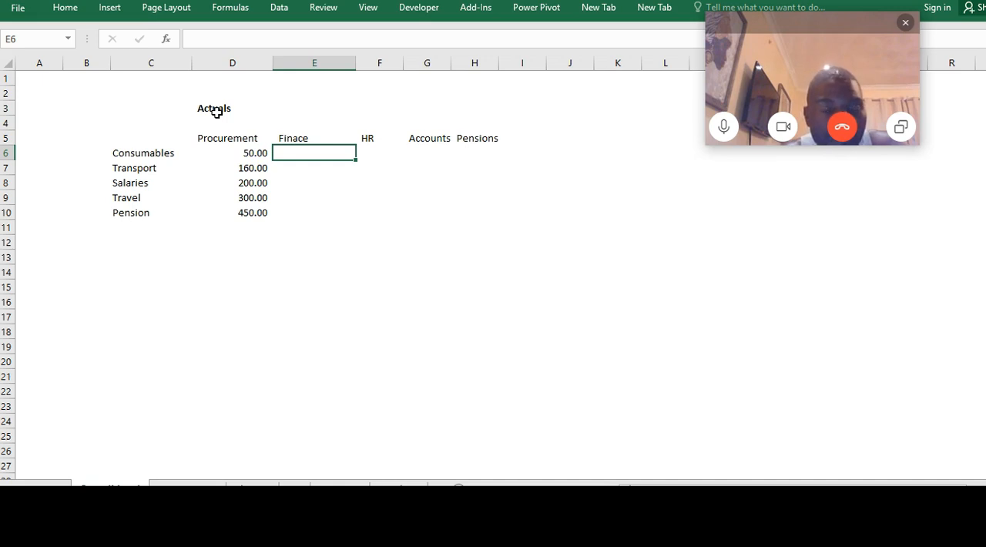
{"action": "type", "text": "10"}
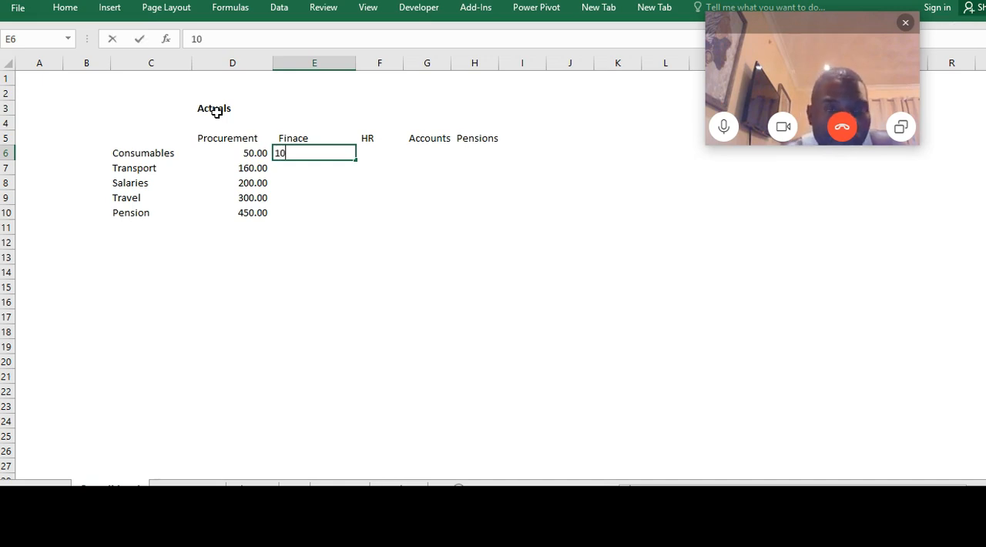
{"action": "key", "text": "Return"}
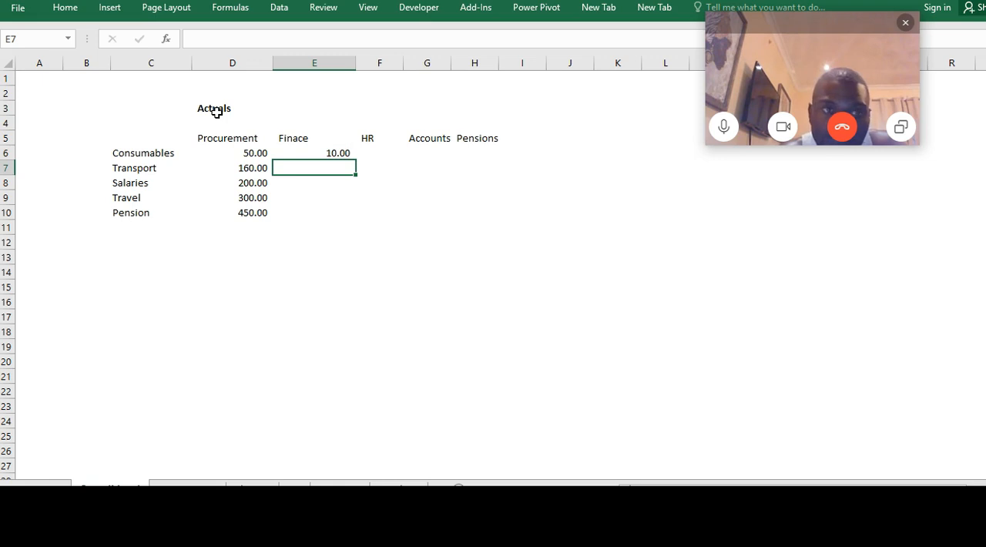
{"action": "type", "text": "3"}
{"action": "type", "text": "0"}
{"action": "key", "text": "Return"}
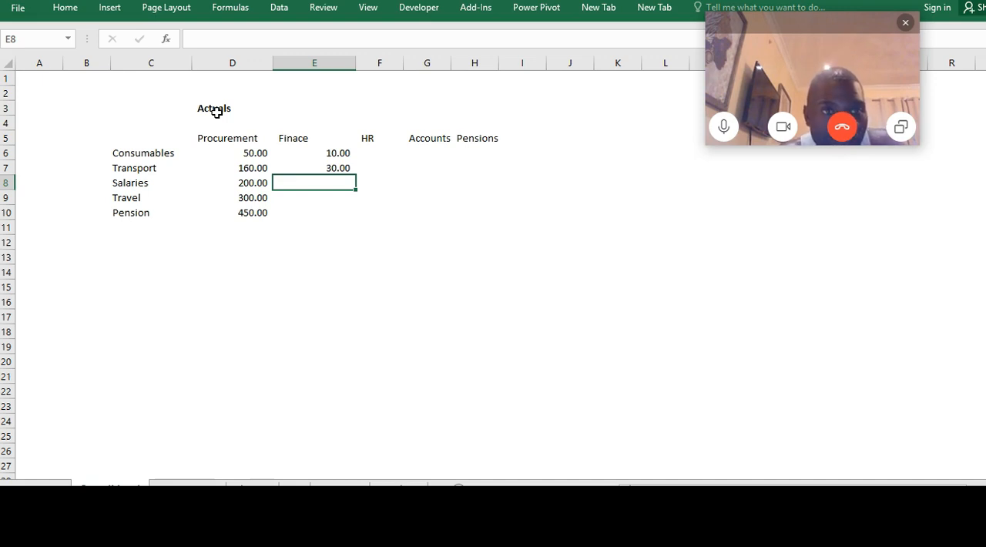
{"action": "type", "text": "230"}
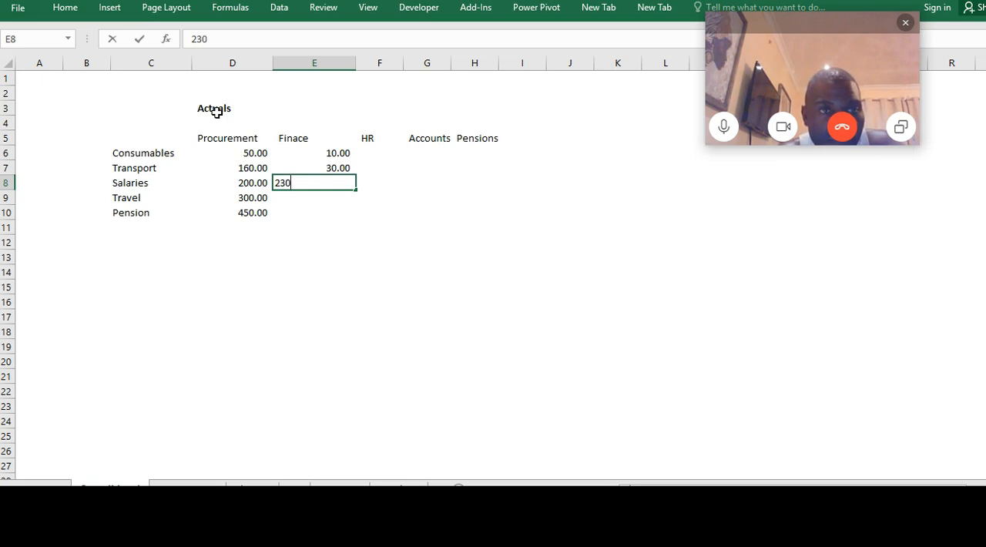
{"action": "key", "text": "Return"}
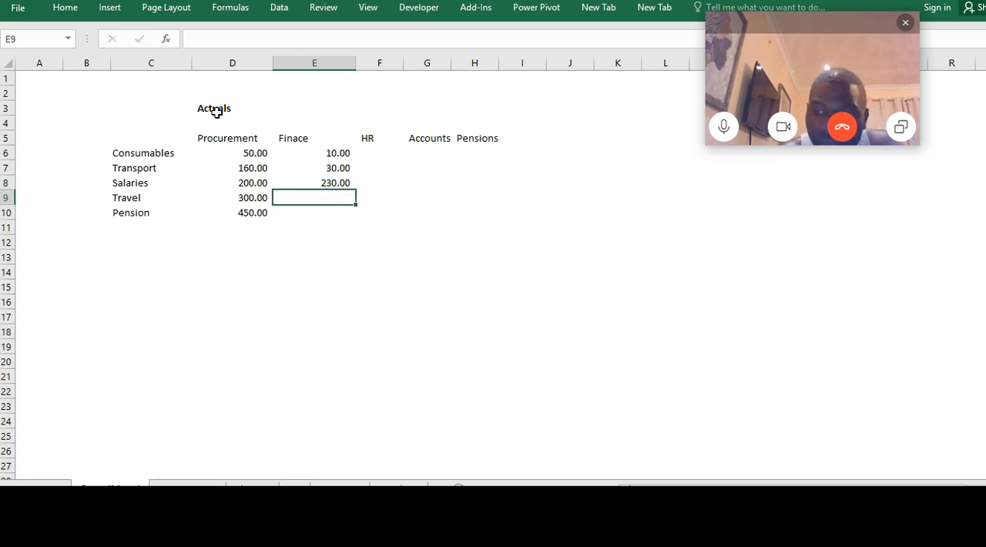
{"action": "type", "text": "65"}
{"action": "key", "text": "Return"}
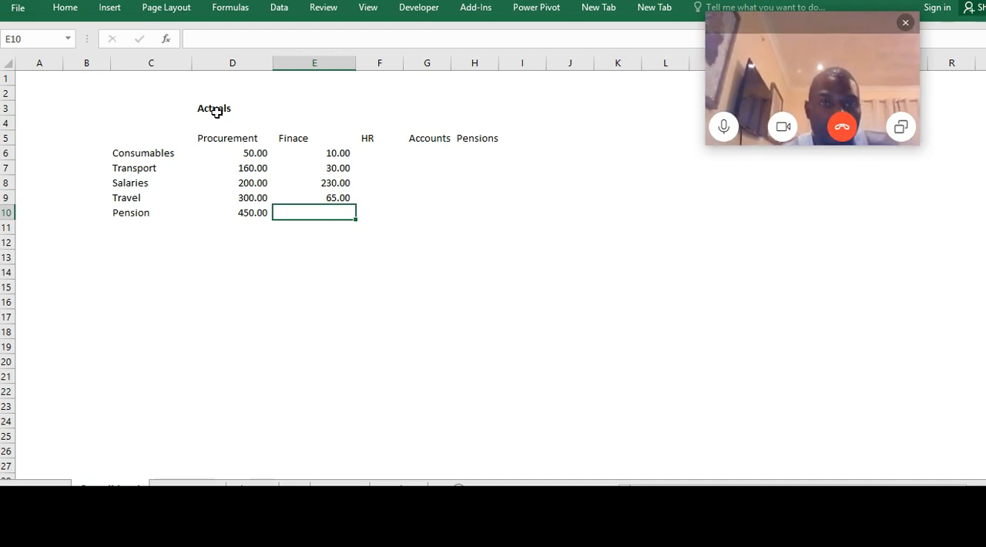
{"action": "type", "text": "23"}
{"action": "key", "text": "Return"}
Fill the HR column in F6:F10 with 5, 106, 73, 160 and 75
{"action": "key", "text": "Right"}
{"action": "key", "text": "Up"}
{"action": "key", "text": "Up"}
{"action": "key", "text": "Up"}
{"action": "key", "text": "Up"}
{"action": "key", "text": "Up"}
{"action": "key", "text": "Up"}
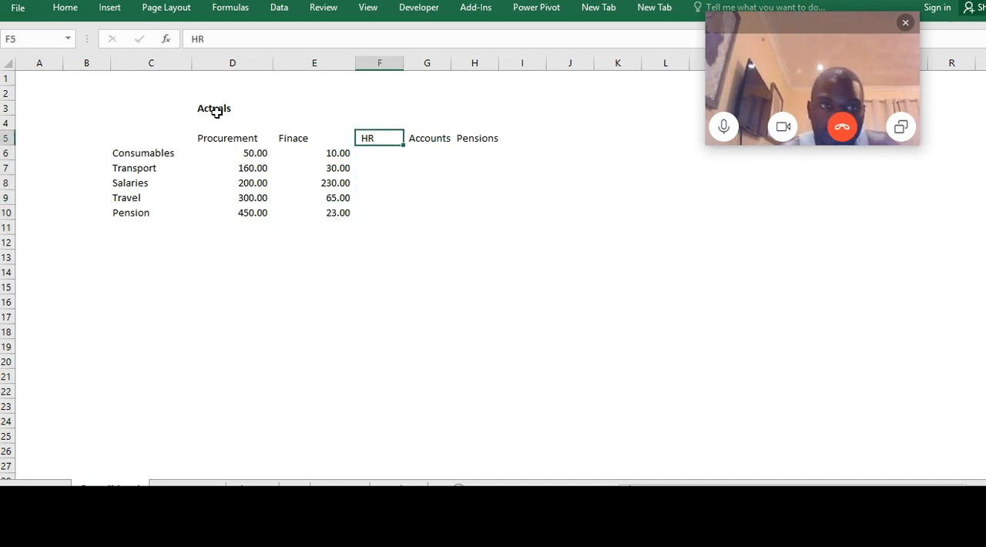
{"action": "key", "text": "Down"}
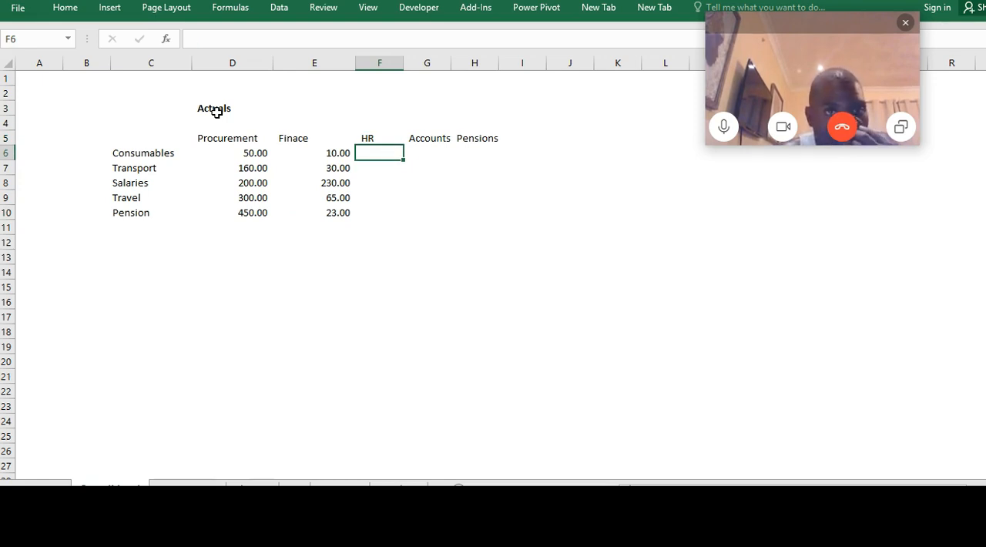
{"action": "type", "text": "5"}
{"action": "key", "text": "Return"}
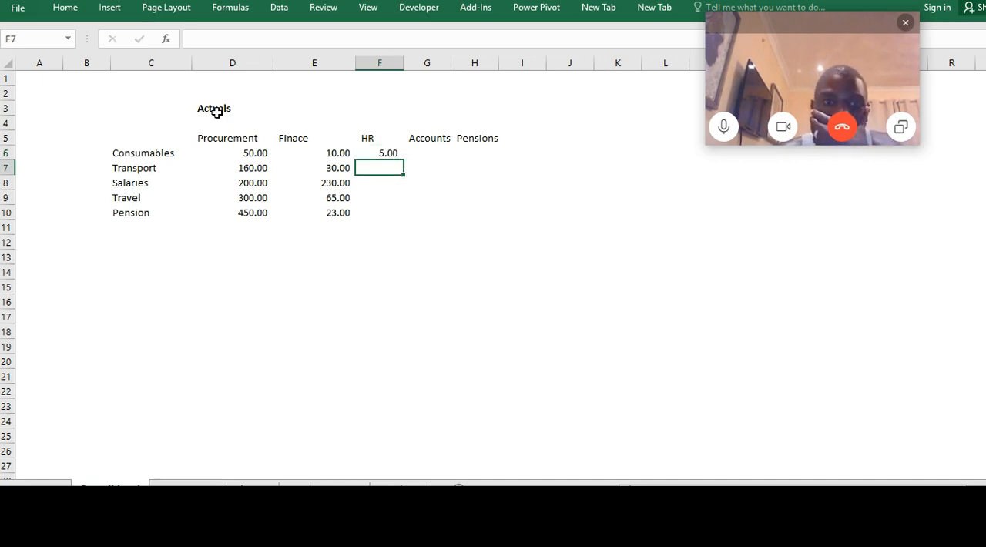
{"action": "type", "text": "106"}
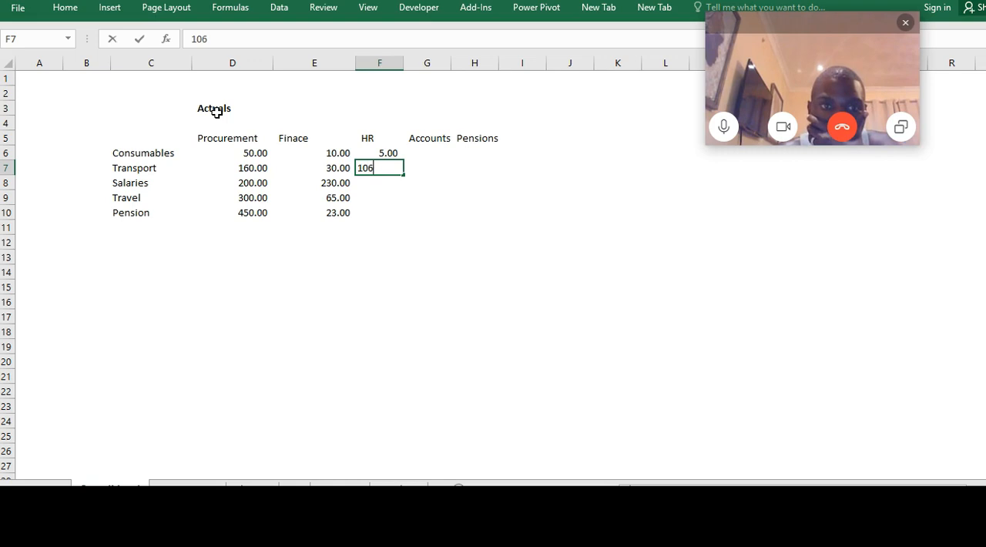
{"action": "key", "text": "ctrl+Return"}
{"action": "key", "text": "Return"}
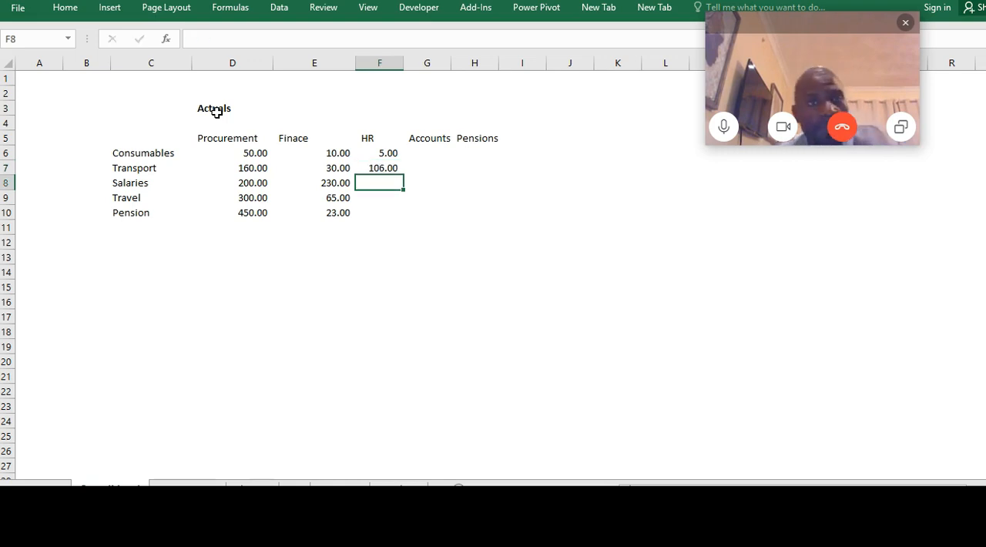
{"action": "type", "text": "73"}
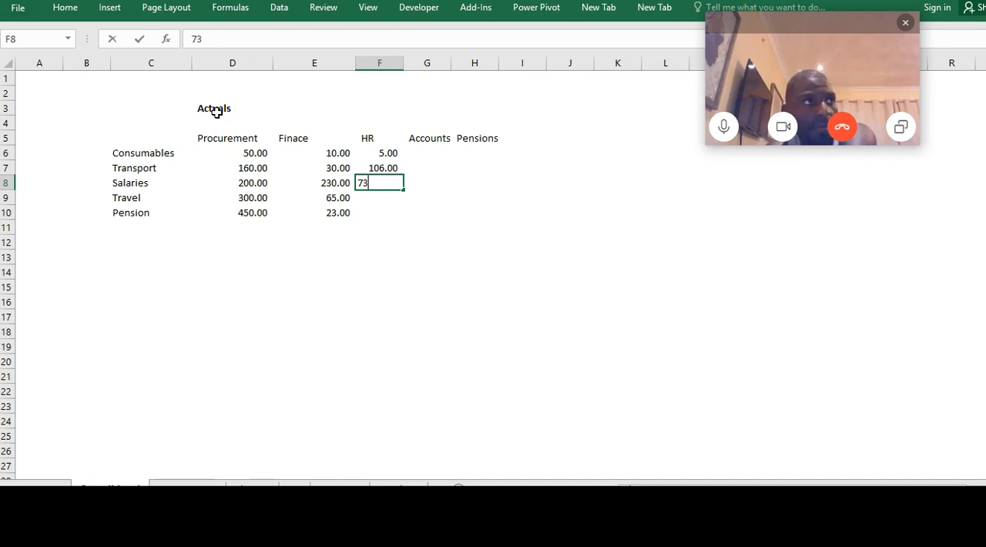
{"action": "key", "text": "Return"}
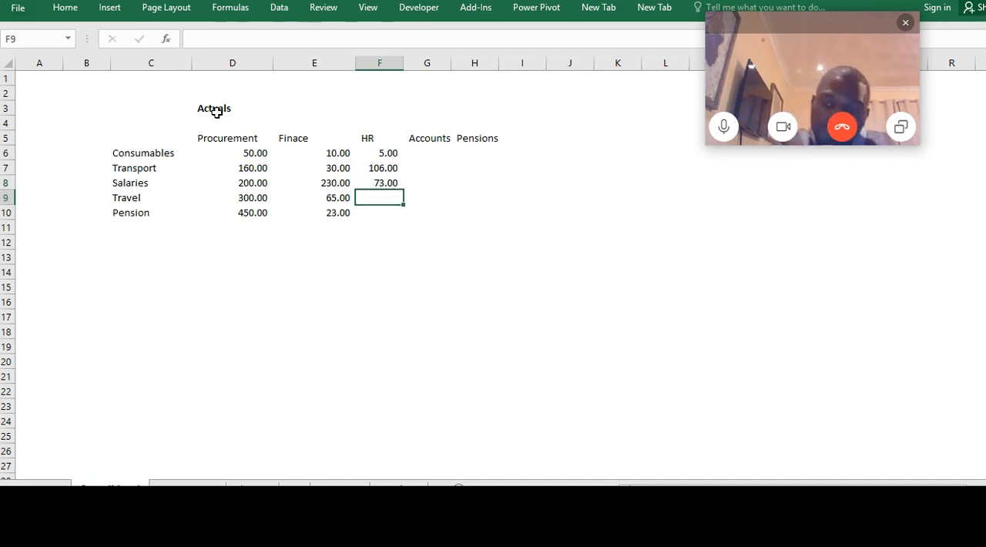
{"action": "type", "text": "160"}
{"action": "key", "text": "Return"}
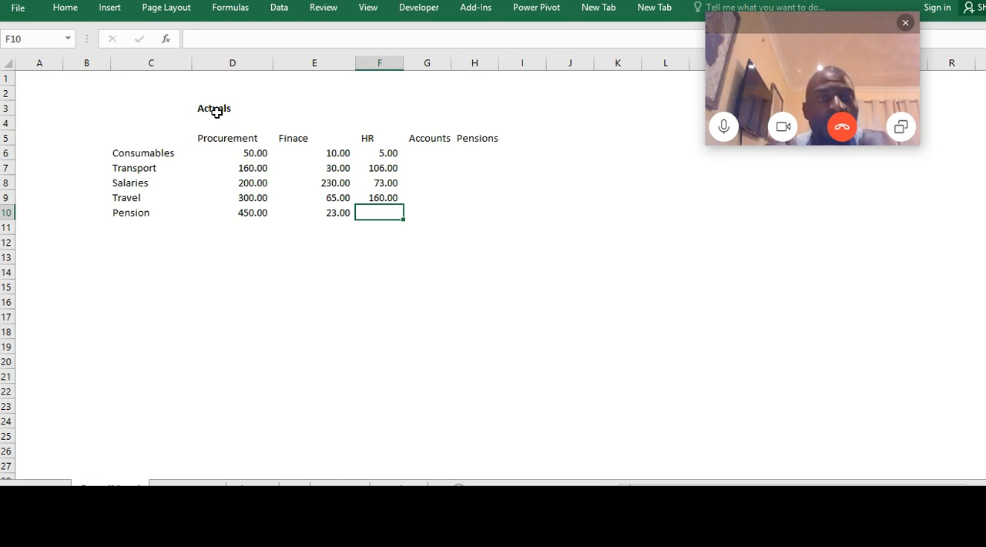
{"action": "type", "text": "75"}
{"action": "key", "text": "Return"}
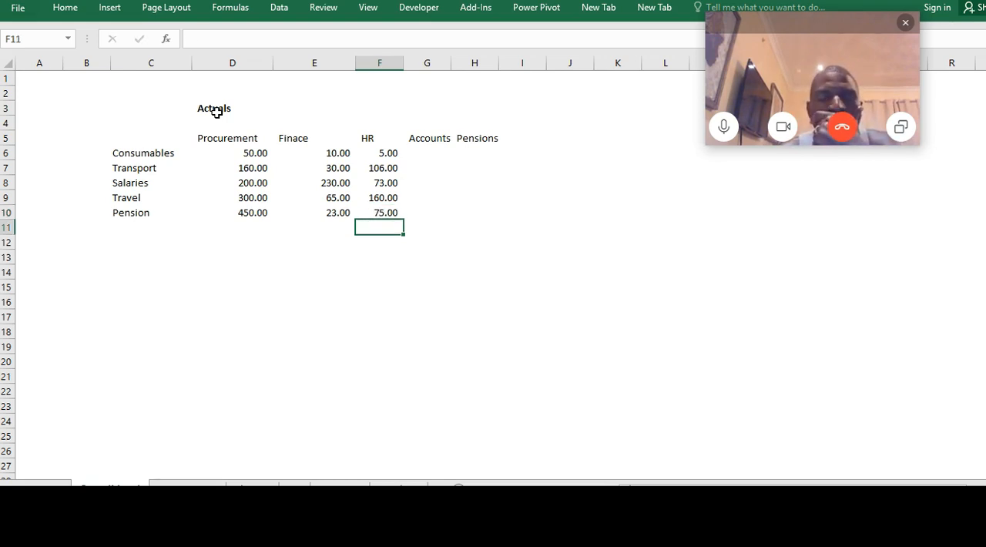
{"action": "key", "text": "Right"}
{"action": "key", "text": "Right"}
{"action": "key", "text": "Left"}
{"action": "key", "text": "Up"}
{"action": "key", "text": "Up"}
{"action": "key", "text": "Up"}
{"action": "key", "text": "Up"}
{"action": "key", "text": "Up"}
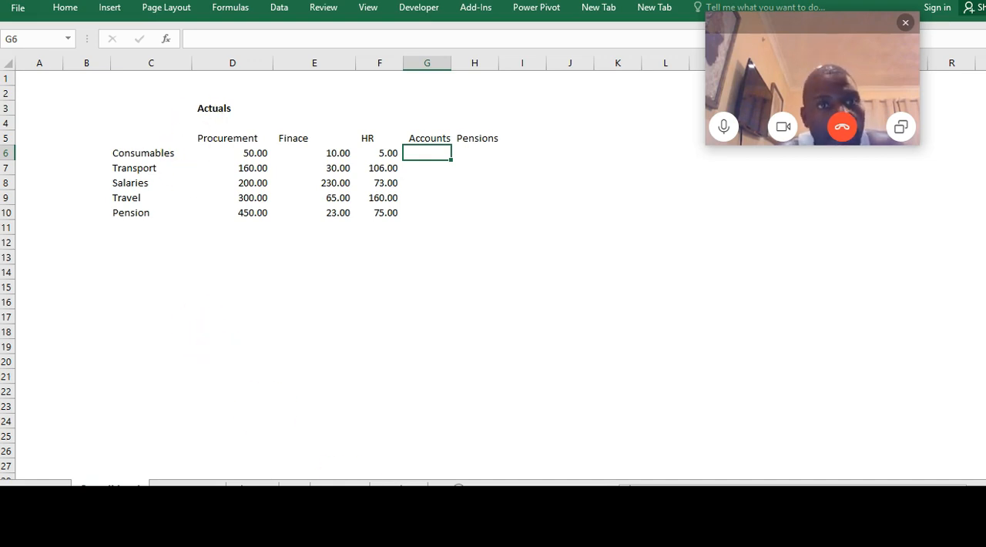
Rename the Accounts department sheet to PR and change the matching heading in G5 of the Consolidated sheet to PR
{"action": "left_click", "coordinate": [340, 487]}
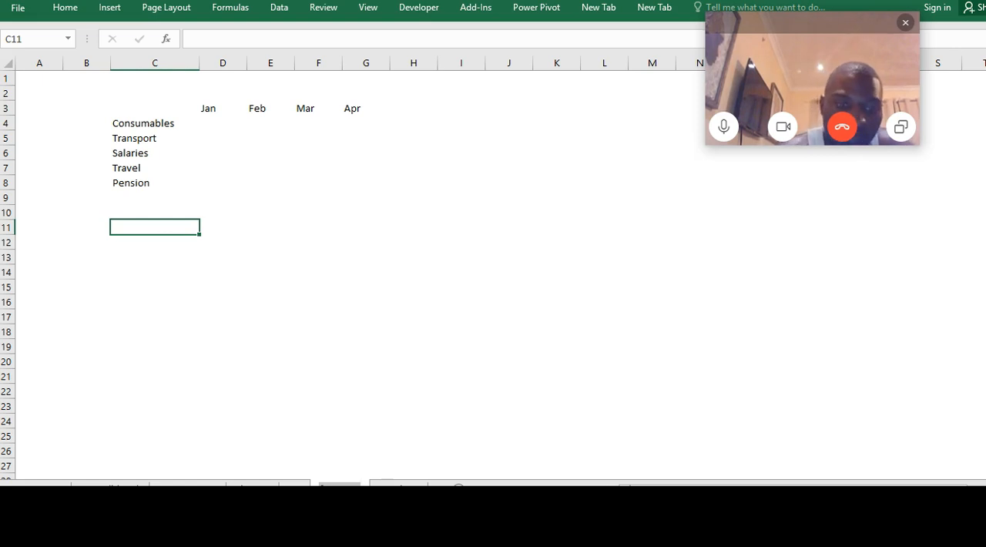
{"action": "left_click", "coordinate": [413, 376]}
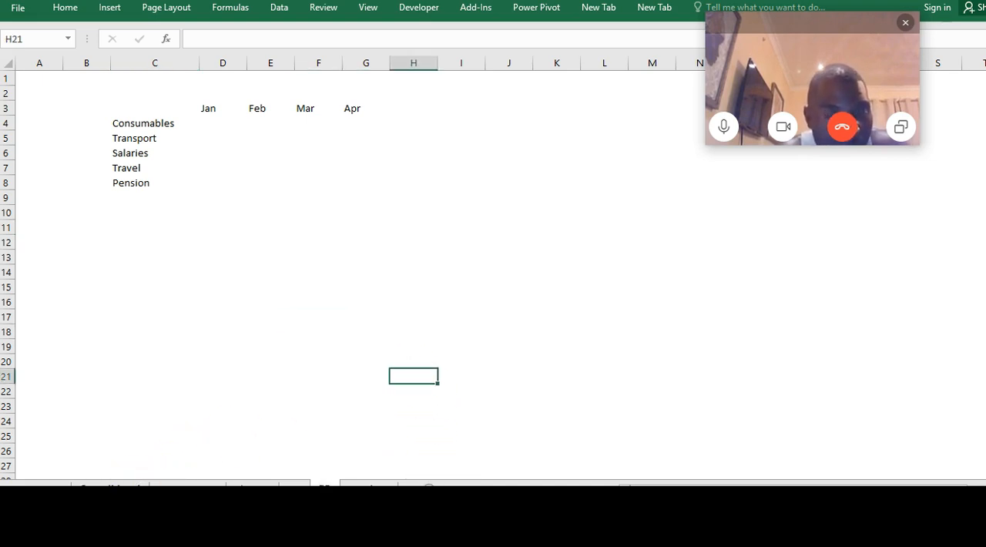
{"action": "left_click", "coordinate": [110, 488]}
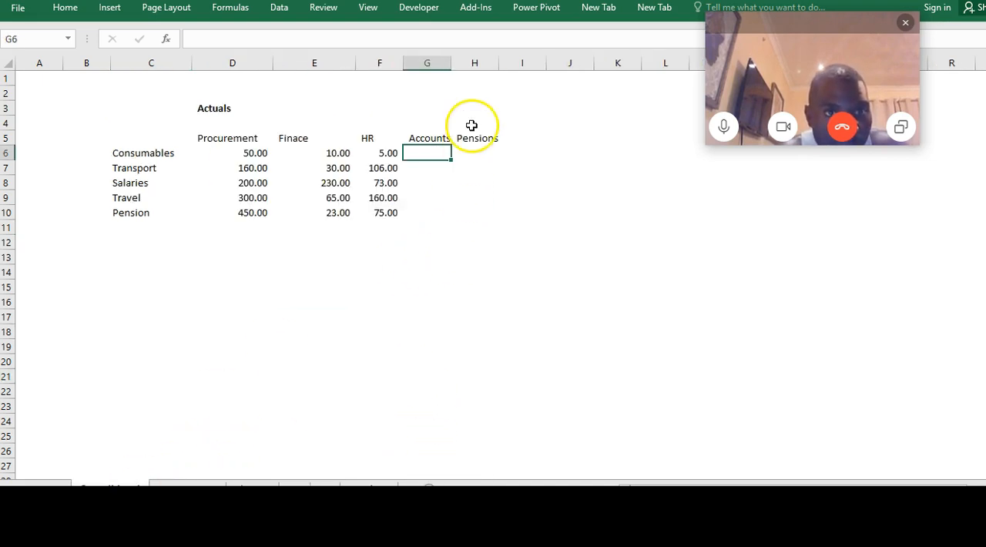
{"action": "left_click", "coordinate": [430, 140]}
{"action": "type", "text": "PR"}
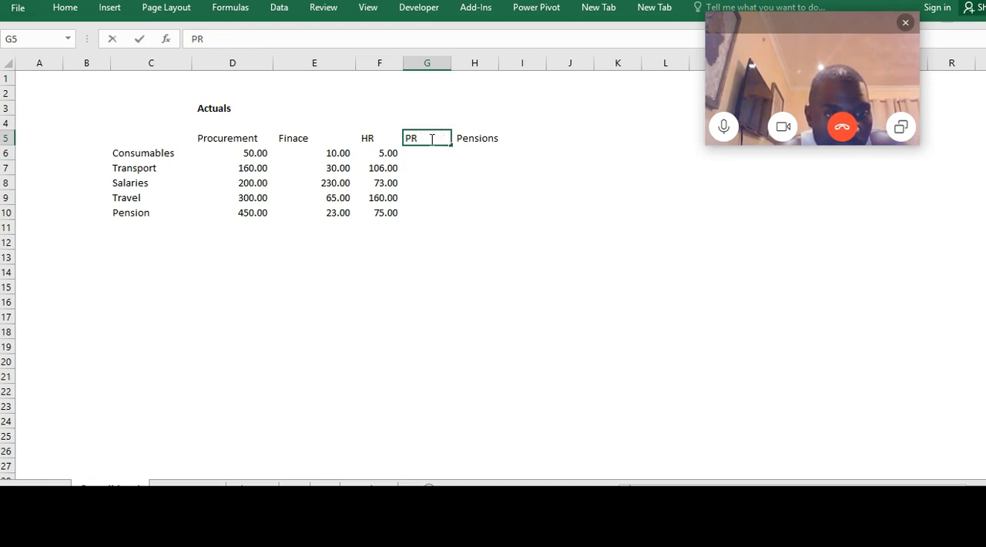
{"action": "key", "text": "Return"}
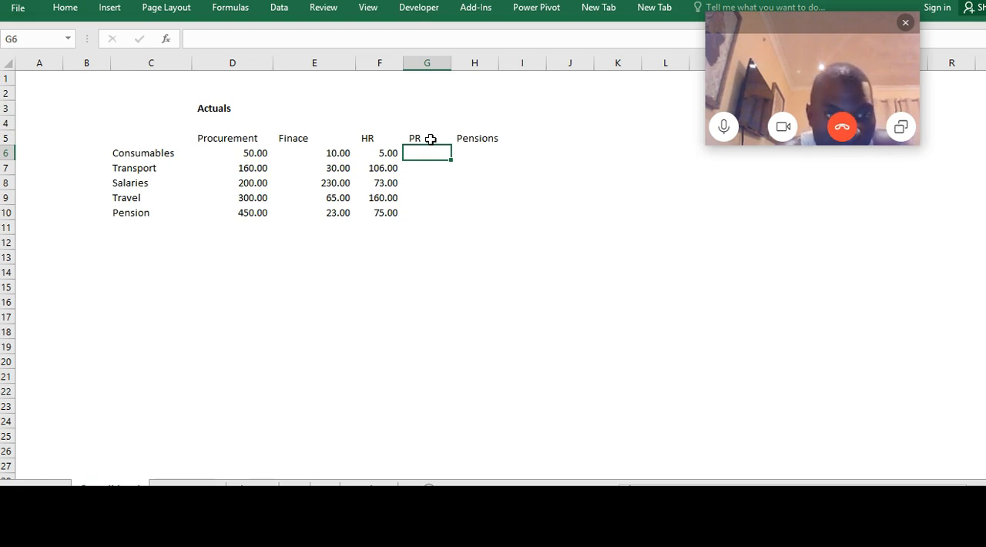
Fill the PR column in G6:G10 with 125, 195, 80, 84 and 41
{"action": "type", "text": "1"}
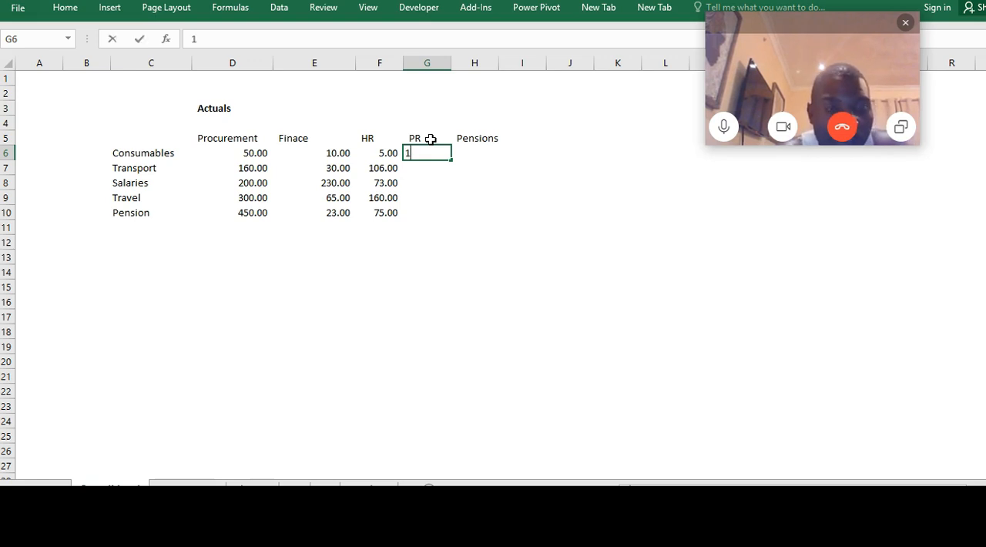
{"action": "type", "text": "25"}
{"action": "key", "text": "Return"}
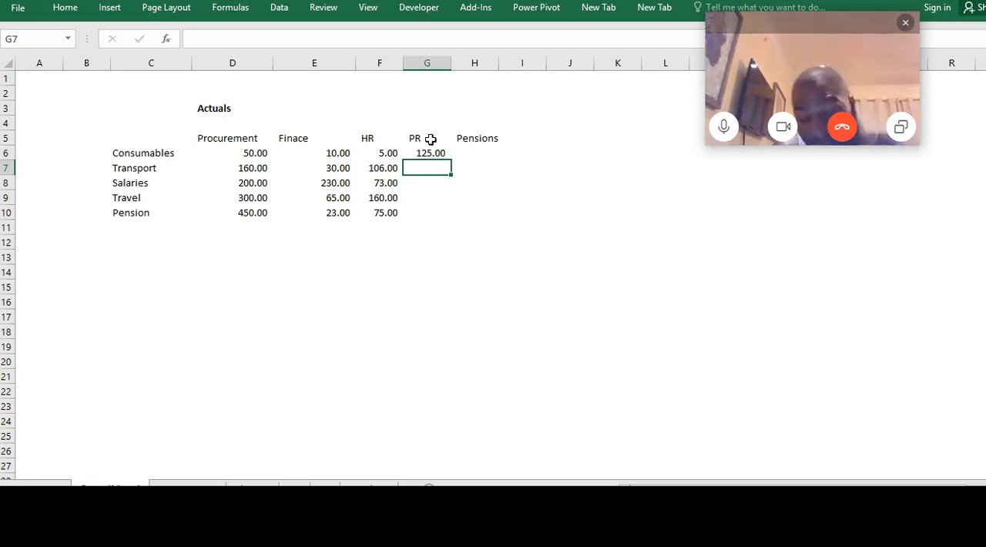
{"action": "type", "text": "195"}
{"action": "key", "text": "Return"}
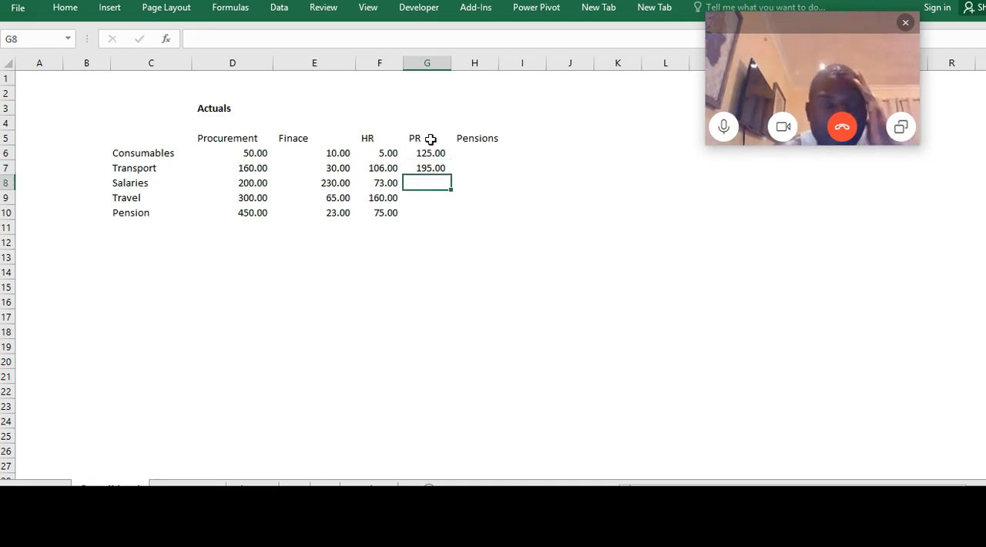
{"action": "type", "text": "80"}
{"action": "key", "text": "Return"}
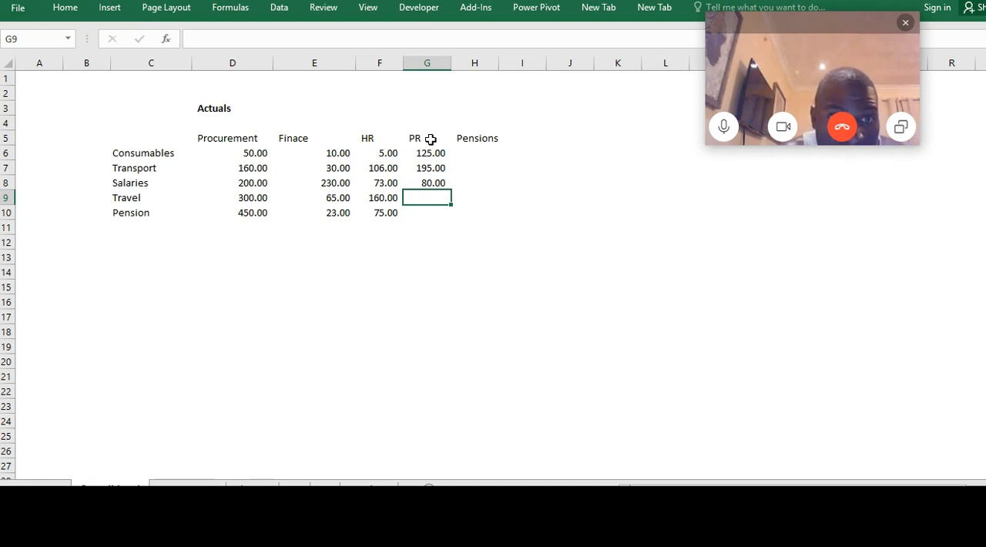
{"action": "type", "text": "8"}
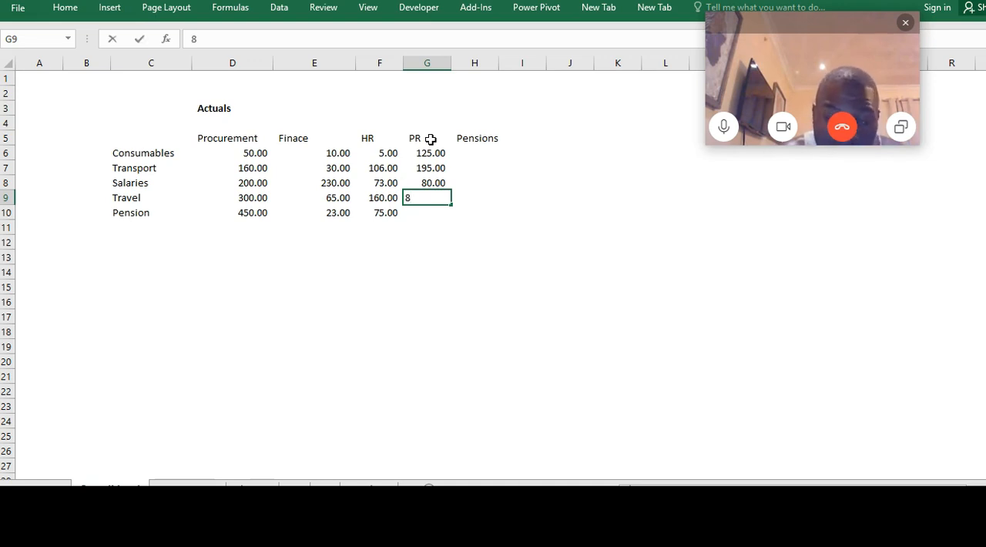
{"action": "type", "text": "4"}
{"action": "key", "text": "Return"}
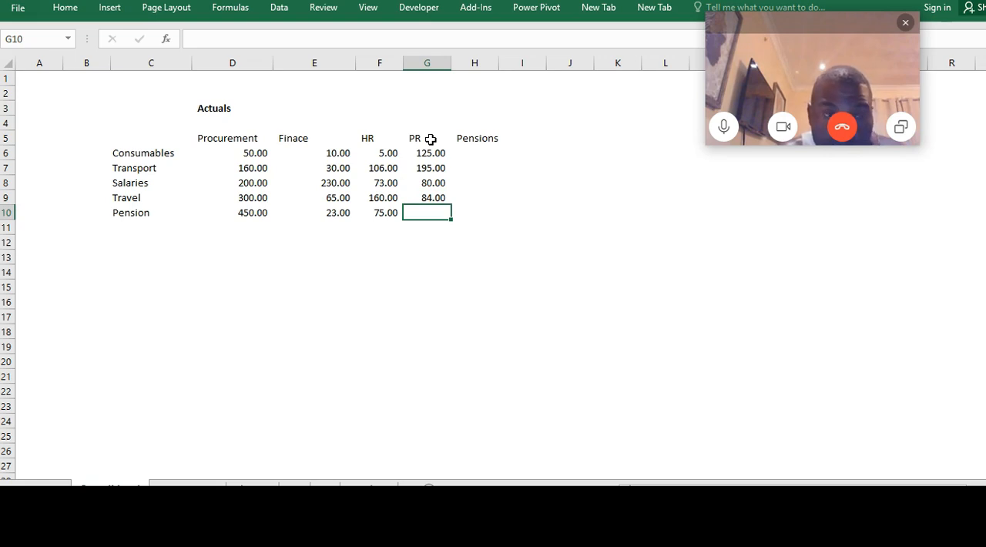
{"action": "type", "text": "41"}
{"action": "key", "text": "Return"}
Enter 140, 26 and 250 in H6:H8 of the Pensions column for Consumables, Transport and Salaries
{"action": "key", "text": "Right"}
{"action": "key", "text": "Up"}
{"action": "key", "text": "Up"}
{"action": "key", "text": "Up"}
{"action": "key", "text": "Up"}
{"action": "key", "text": "Up"}
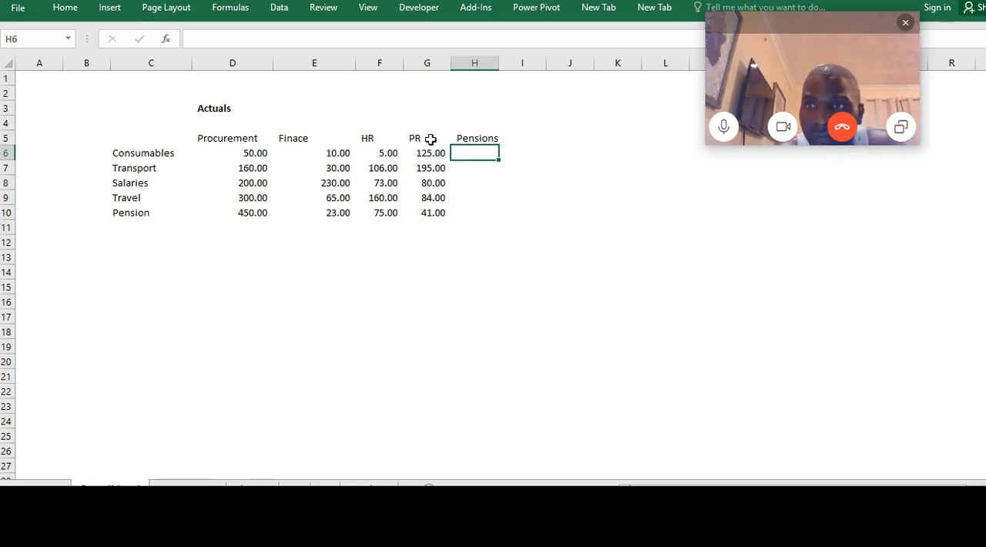
{"action": "type", "text": "140"}
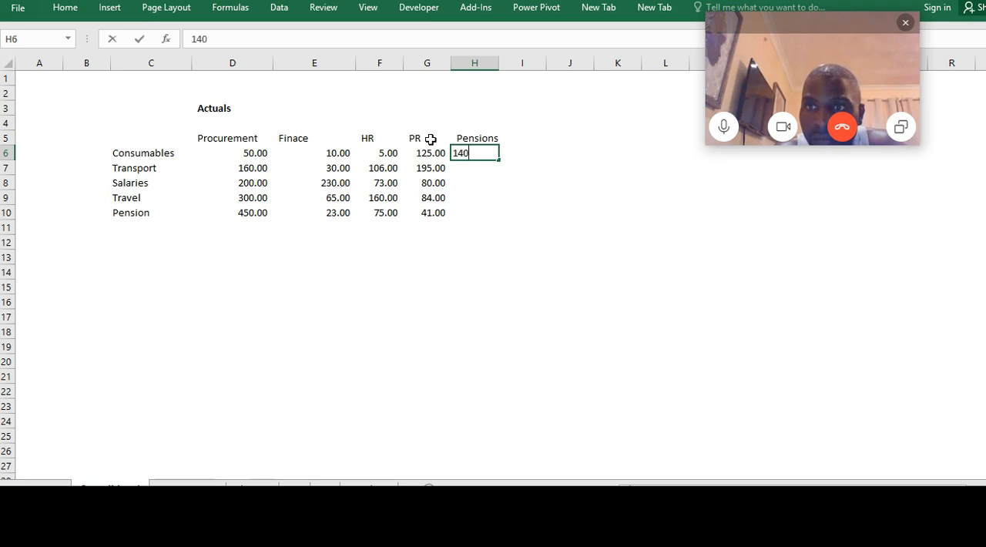
{"action": "key", "text": "Return"}
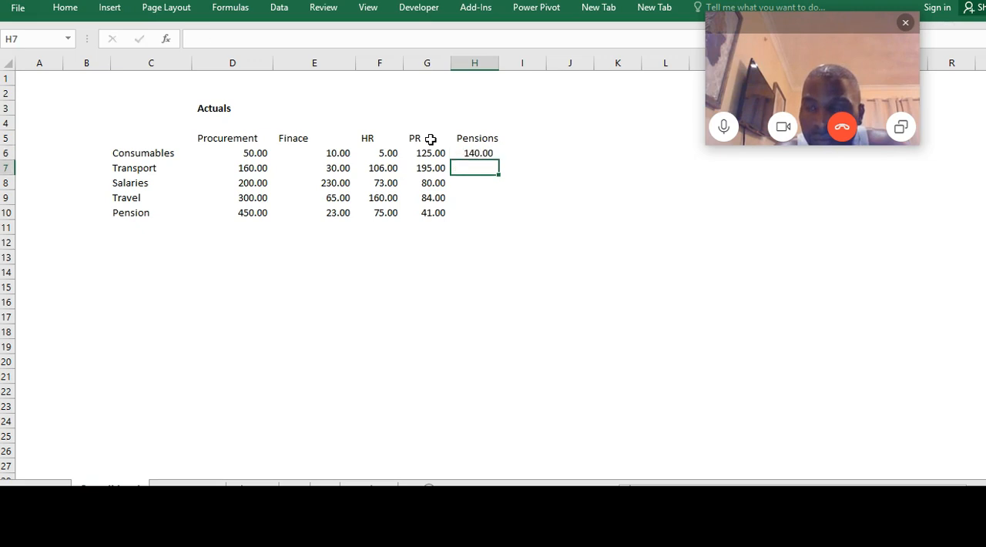
{"action": "type", "text": "26"}
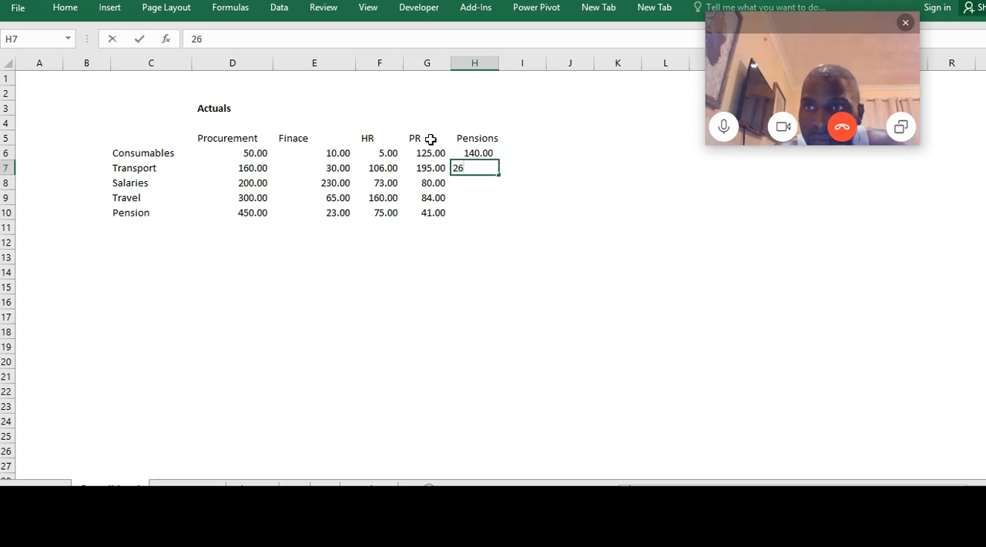
{"action": "key", "text": "Return"}
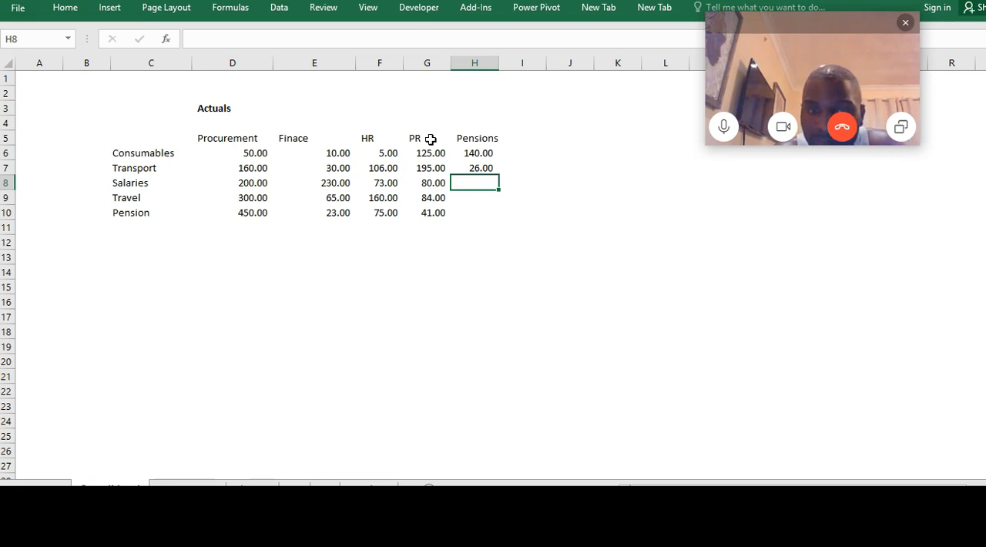
{"action": "type", "text": "250"}
{"action": "key", "text": "Return"}
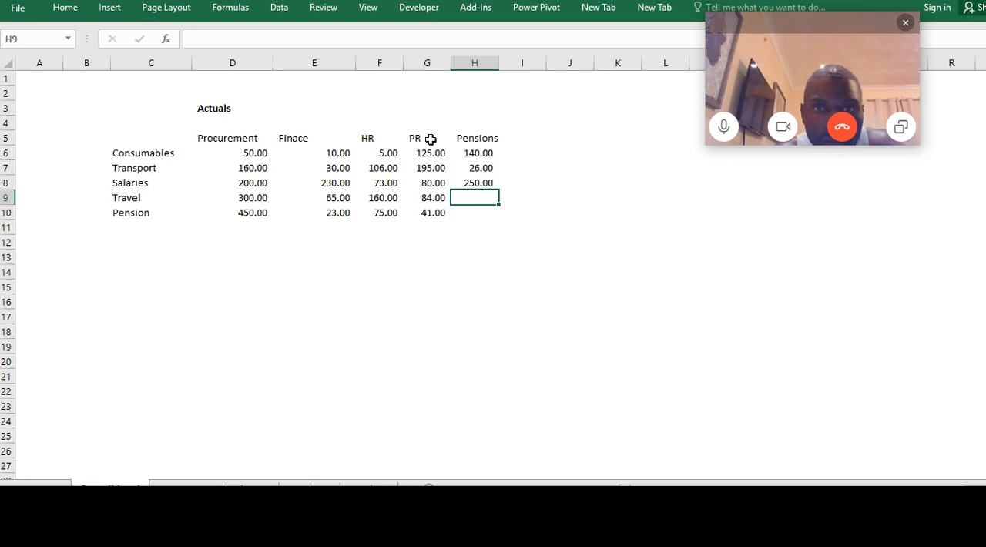
{"action": "type", "text": "5%"}
{"action": "type", "text": "9"}
{"action": "key", "text": "Return"}
{"action": "key", "text": "Up"}
{"action": "key", "text": "Up"}
{"action": "key", "text": "Down"}
{"action": "key", "text": "ctrl+d"}
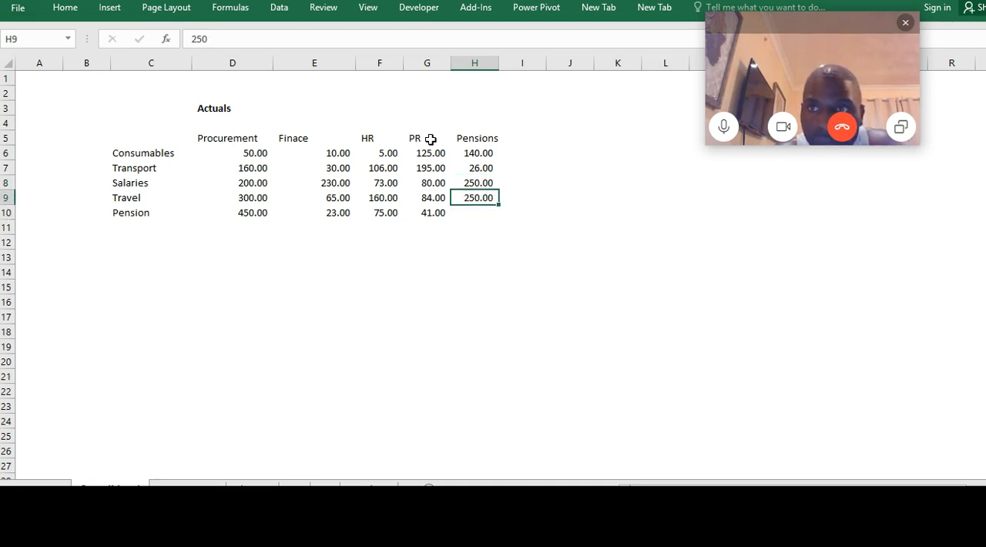
Enter 59 for Travel and 17 for Pension in H9:H10 of the Pensions column
{"action": "type", "text": "59"}
{"action": "key", "text": "Return"}
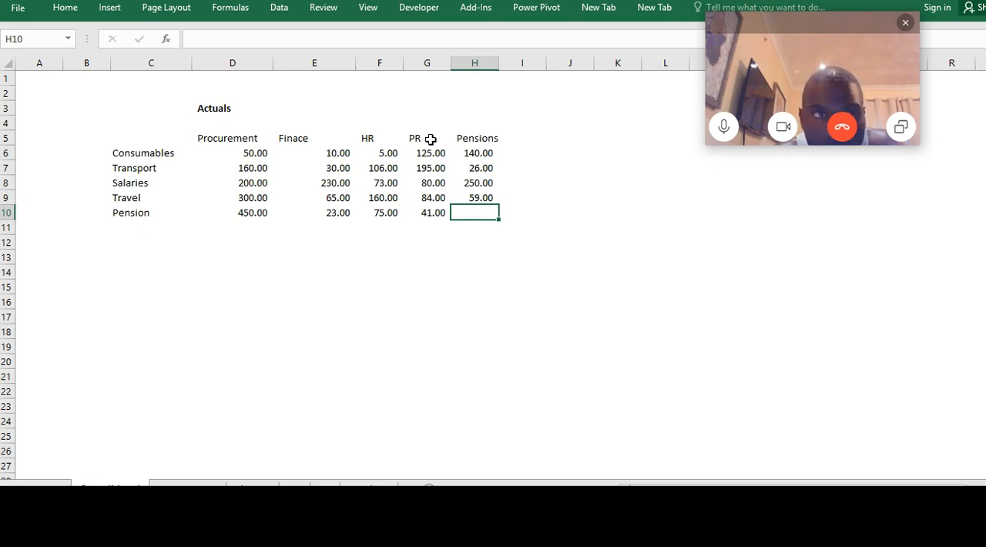
{"action": "type", "text": "17"}
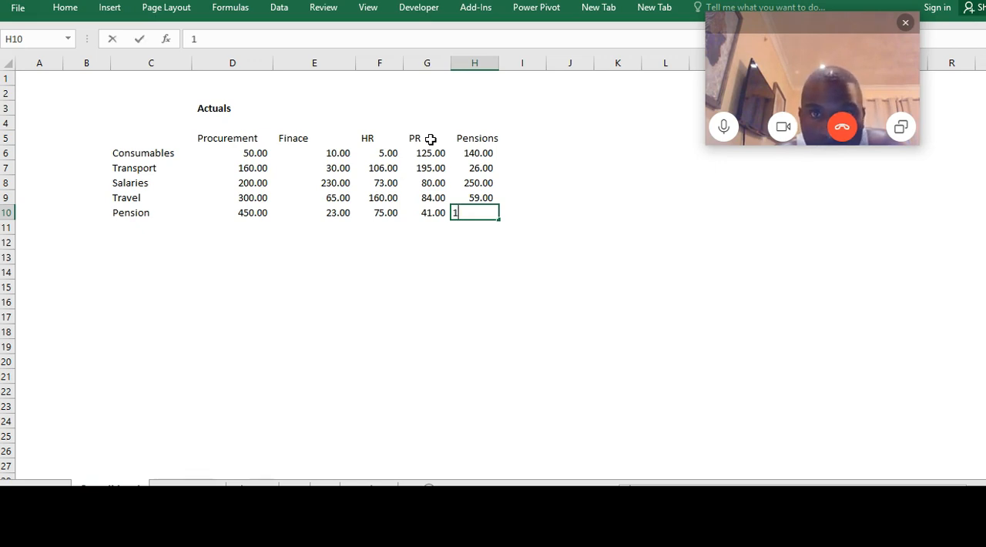
{"action": "key", "text": "Return"}
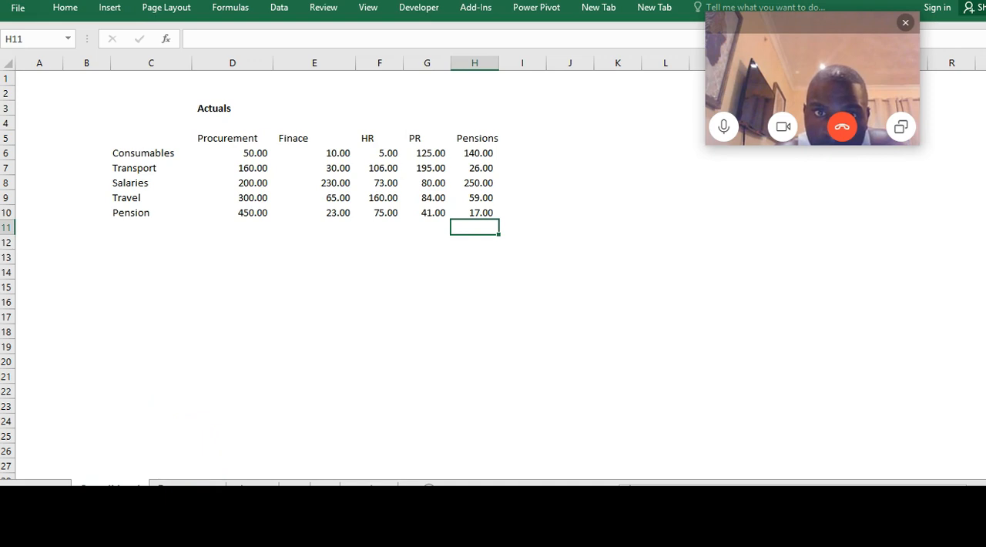
Group the five department sheets, from Procurement through Pensions, leaving the Consolidated sheet out of the group
{"action": "left_click", "coordinate": [182, 488]}
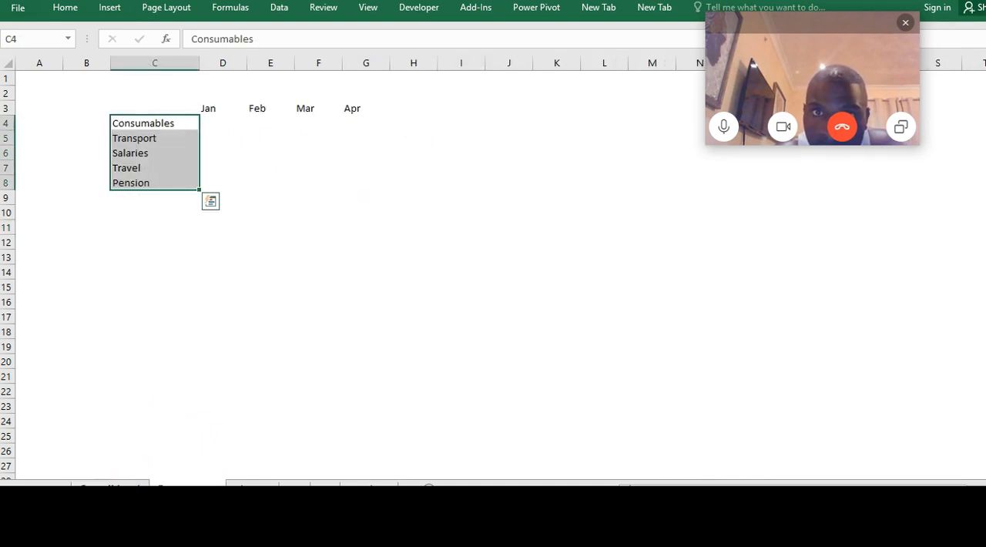
{"action": "left_click", "coordinate": [110, 487]}
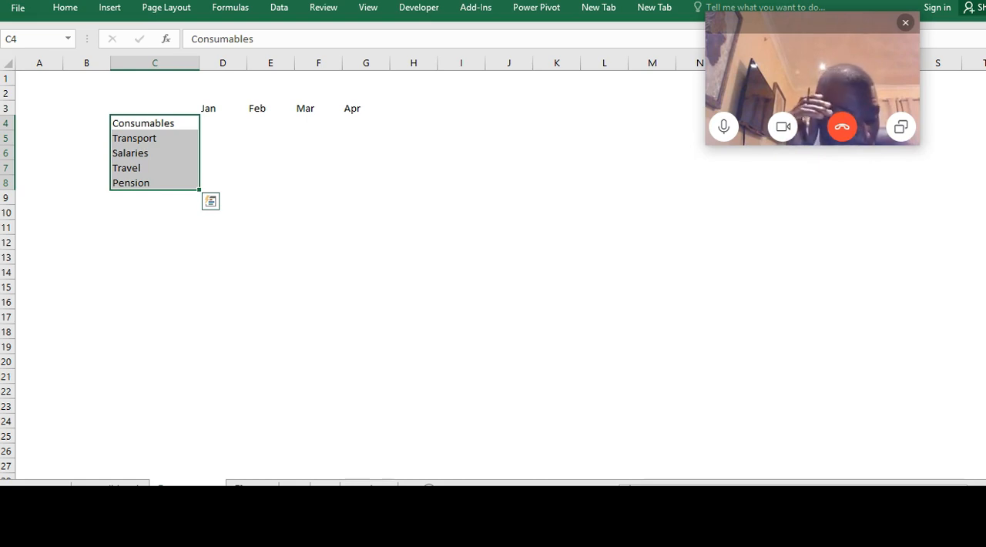
{"action": "left_click", "coordinate": [252, 483], "text": "ctrl"}
{"action": "left_click", "coordinate": [294, 483], "text": "ctrl"}
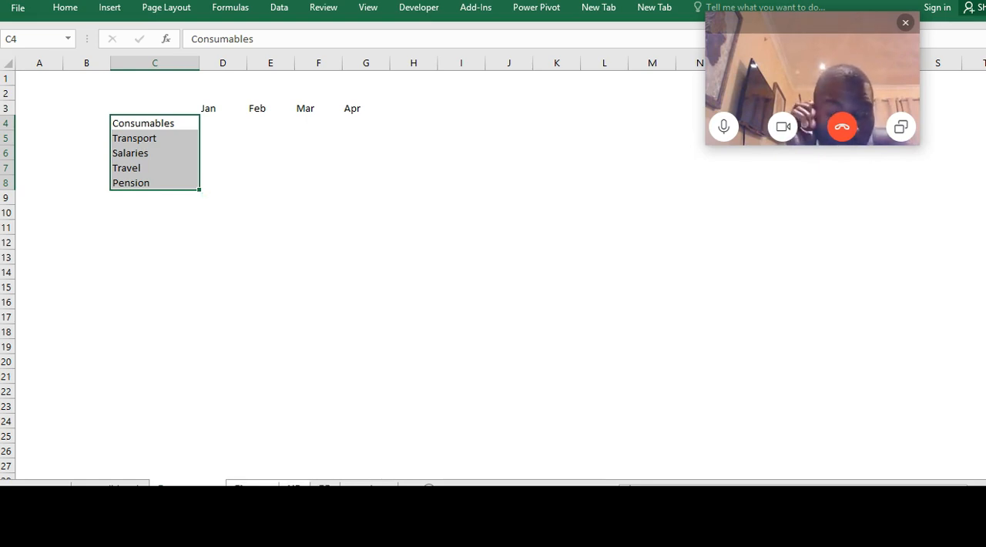
{"action": "left_click", "coordinate": [325, 483], "text": "ctrl"}
{"action": "left_click", "coordinate": [362, 483], "text": "ctrl"}
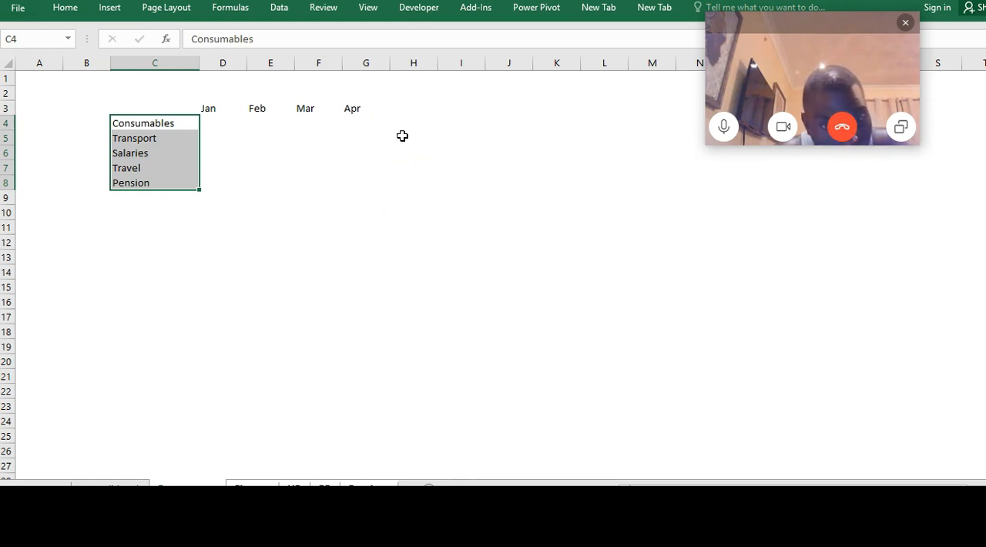
Insert a blank column D before the Jan column on all the grouped department sheets
{"action": "left_click", "coordinate": [308, 210]}
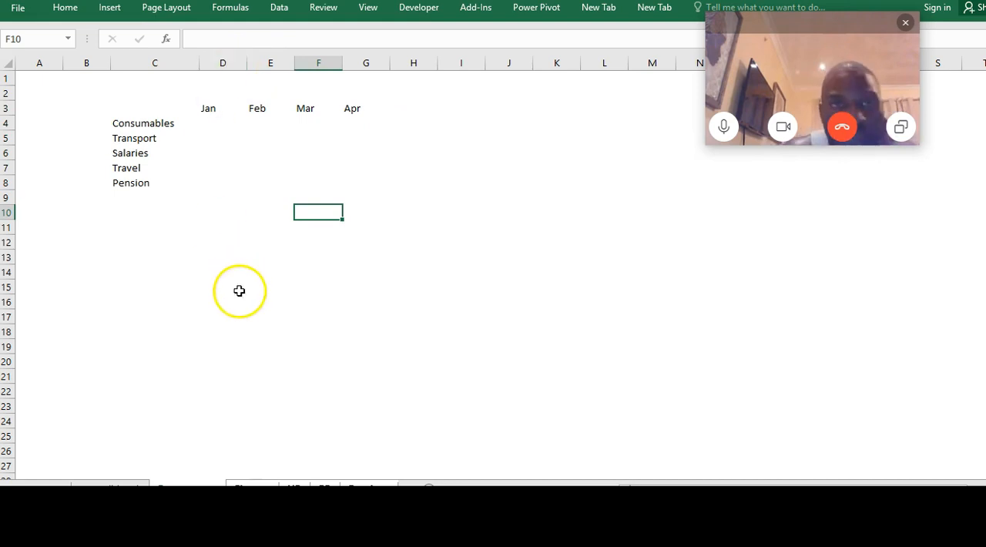
{"action": "left_click", "coordinate": [220, 61]}
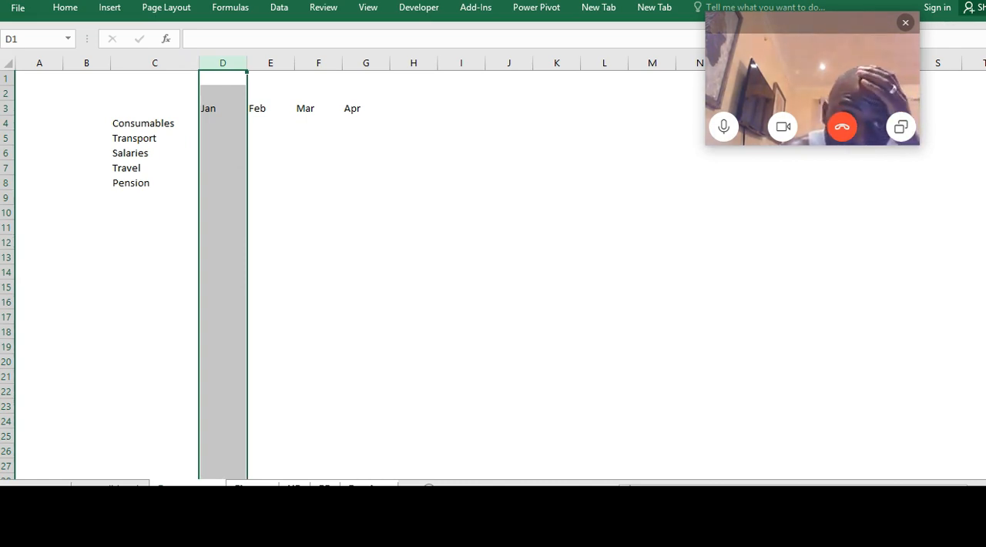
{"action": "key", "text": "ctrl+shift+plus"}
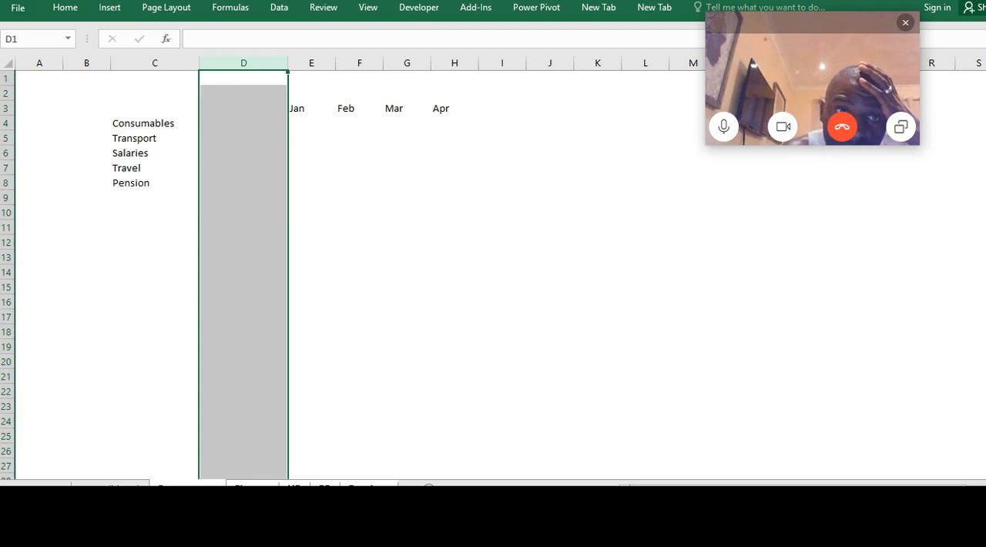
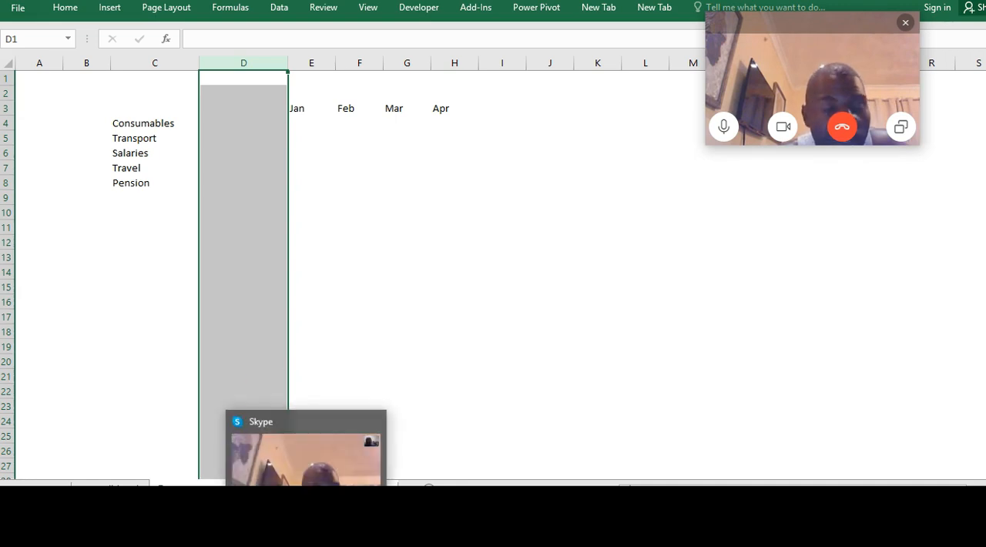
Enter the header Actual in cell D3 of the grouped department sheets
{"action": "left_click", "coordinate": [254, 113]}
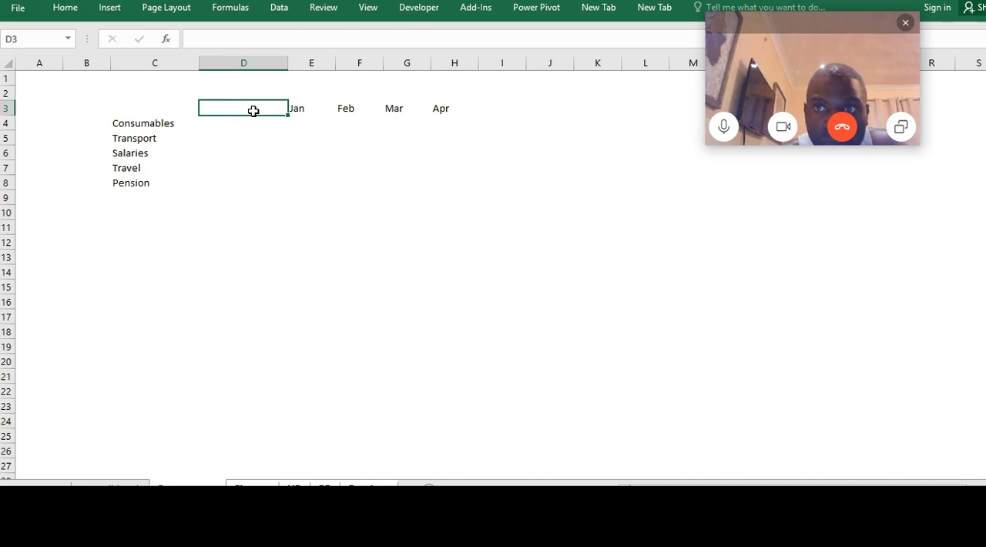
{"action": "type", "text": "Actual"}
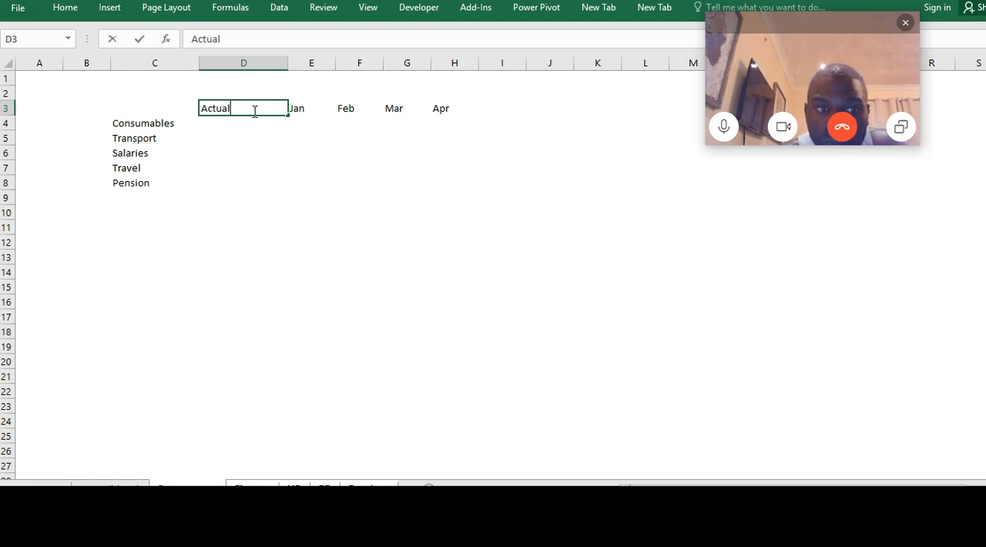
{"action": "key", "text": "Return"}
{"action": "key", "text": "Down"}
{"action": "key", "text": "Up"}
{"action": "key", "text": "Up"}
{"action": "key", "text": "Up"}
{"action": "key", "text": "Down"}
{"action": "key", "text": "Down"}
{"action": "key", "text": "Down"}
{"action": "key", "text": "Down"}
{"action": "key", "text": "Down"}
{"action": "key", "text": "Down"}
{"action": "key", "text": "Down"}
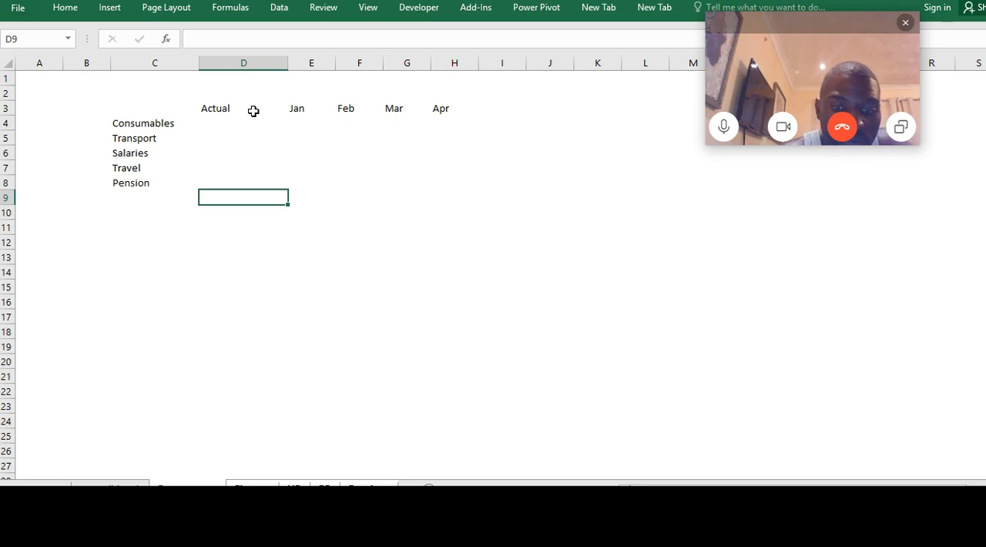
Fill the month headers Jan through Apr in E3:H3 with a light green color on the grouped sheets
{"action": "key", "text": "Up"}
{"action": "key", "text": "Up"}
{"action": "key", "text": "Up"}
{"action": "key", "text": "Up"}
{"action": "key", "text": "Up"}
{"action": "key", "text": "Up"}
{"action": "key", "text": "Right"}
{"action": "key", "text": "Right"}
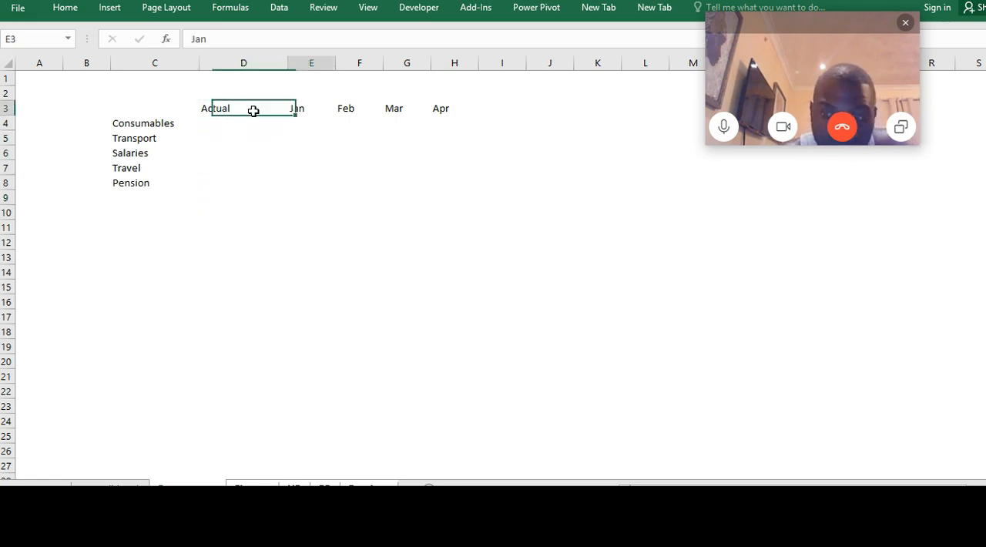
{"action": "key", "text": "Right"}
{"action": "key", "text": "Left"}
{"action": "key", "text": "Left"}
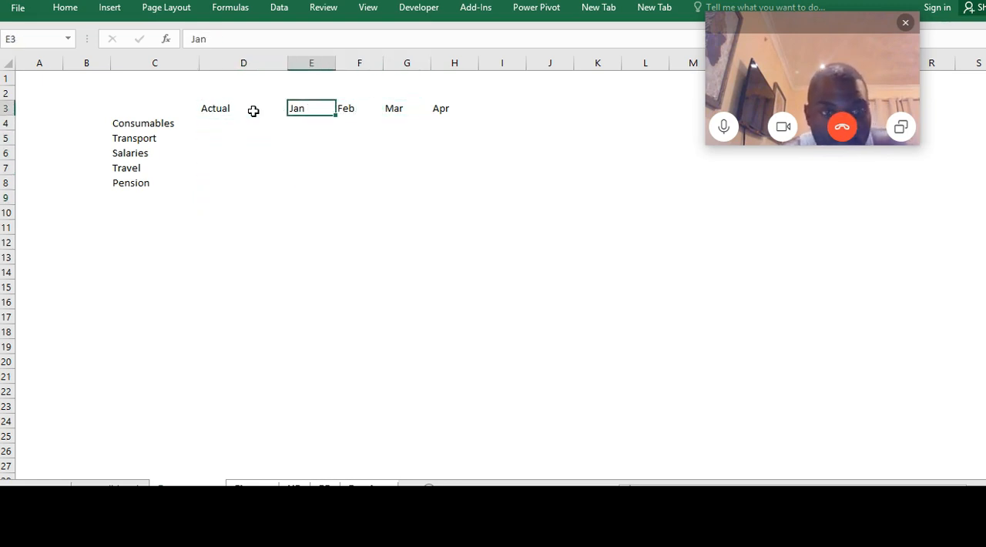
{"action": "key", "text": "shift+Right"}
{"action": "key", "text": "shift+Right"}
{"action": "key", "text": "shift+Right"}
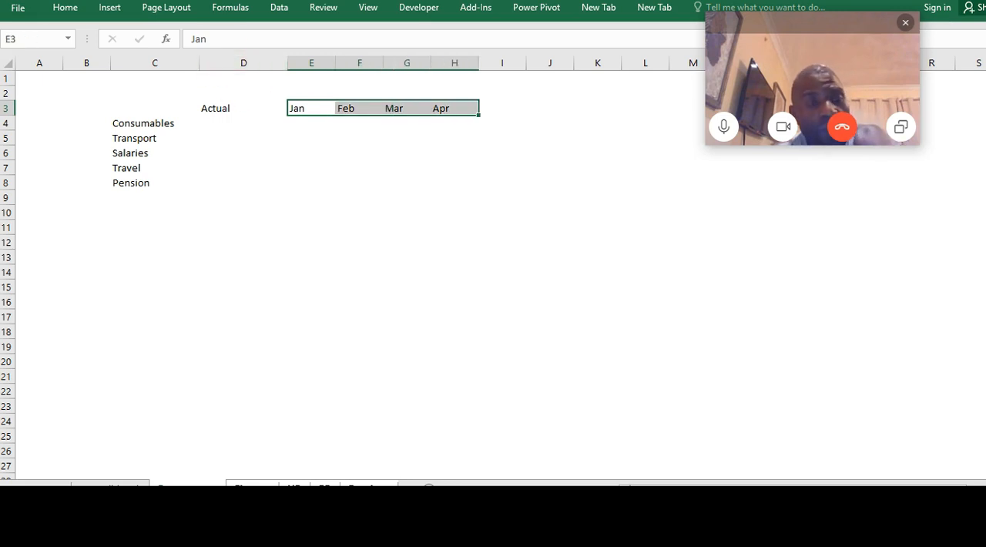
{"action": "left_click", "coordinate": [73, 10]}
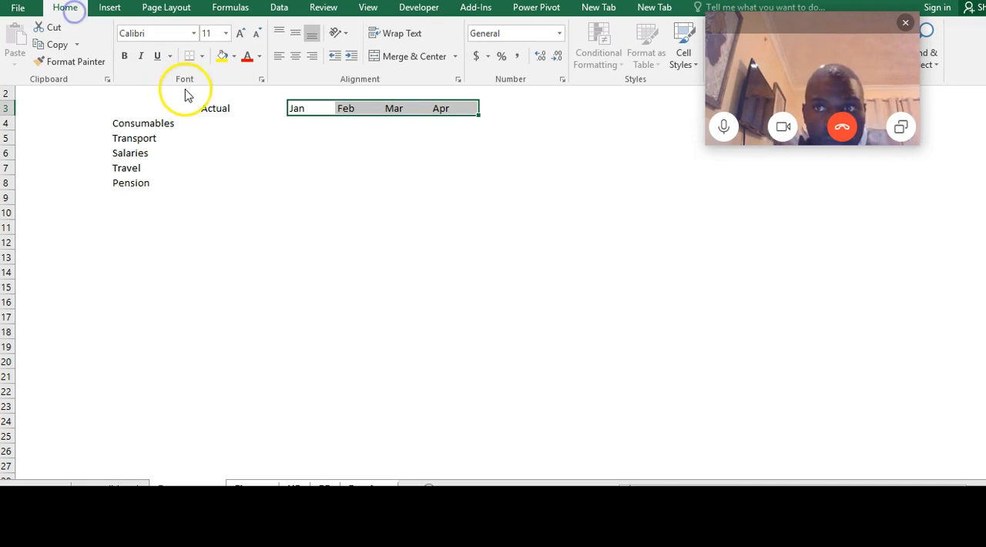
{"action": "left_click", "coordinate": [235, 58]}
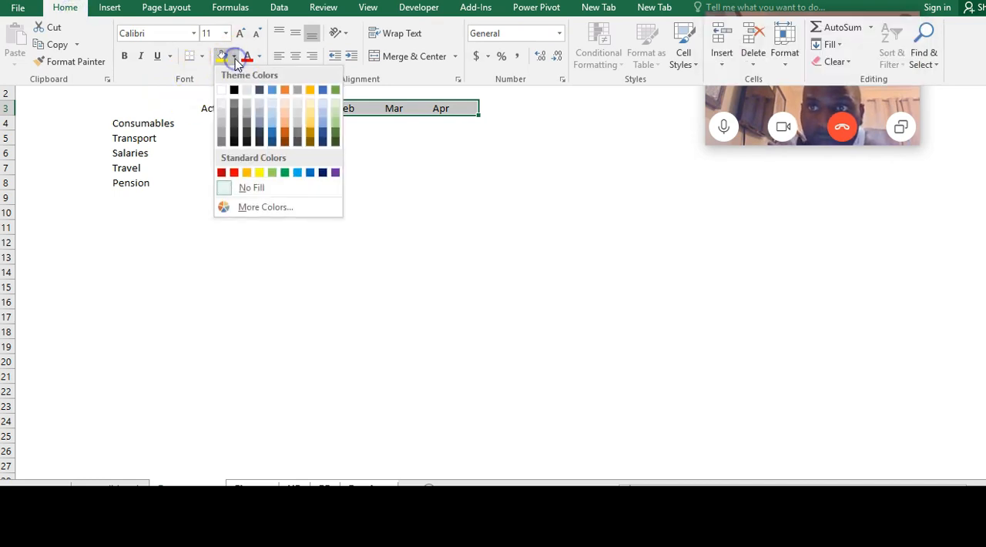
{"action": "left_click", "coordinate": [337, 117]}
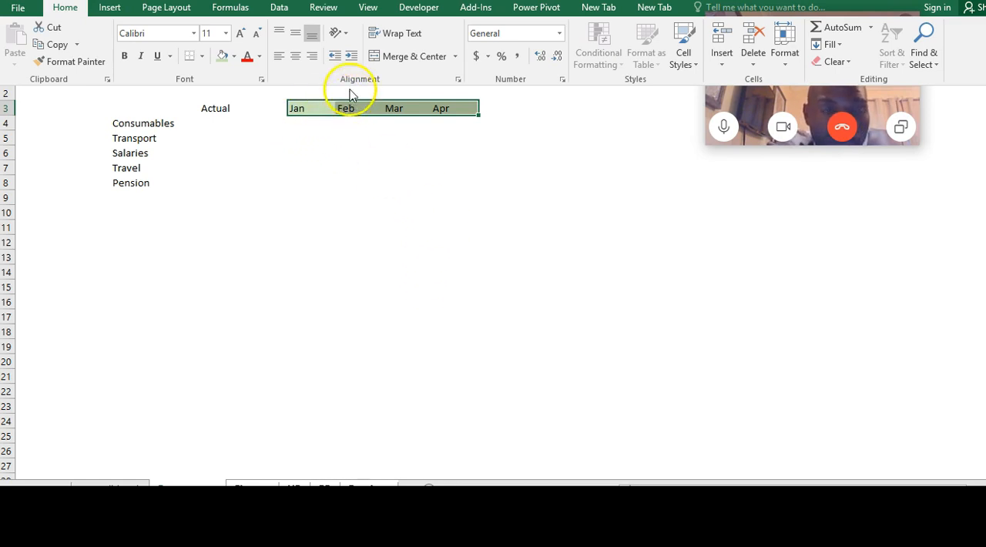
{"action": "left_click", "coordinate": [220, 126]}
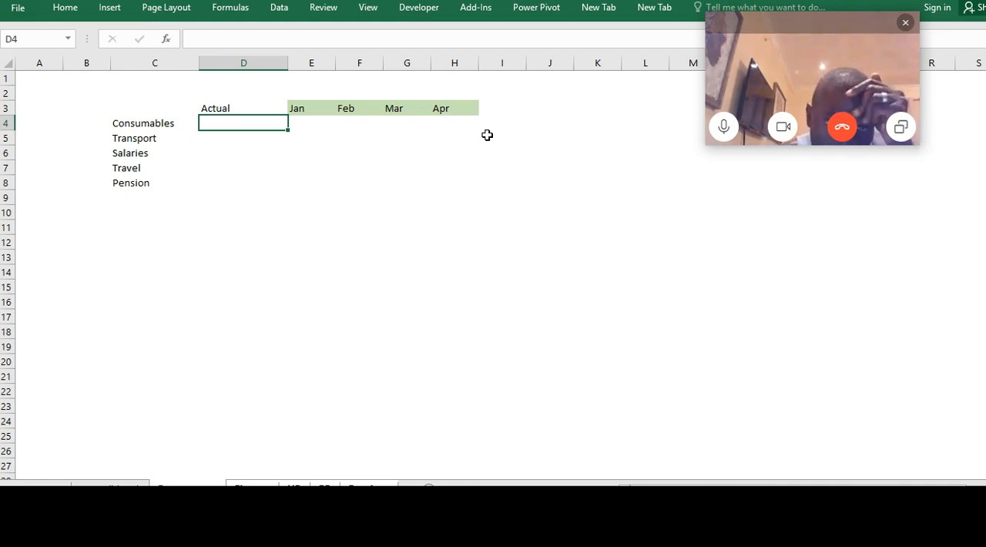
{"action": "left_click", "coordinate": [262, 142]}
{"action": "right_click", "coordinate": [209, 151]}
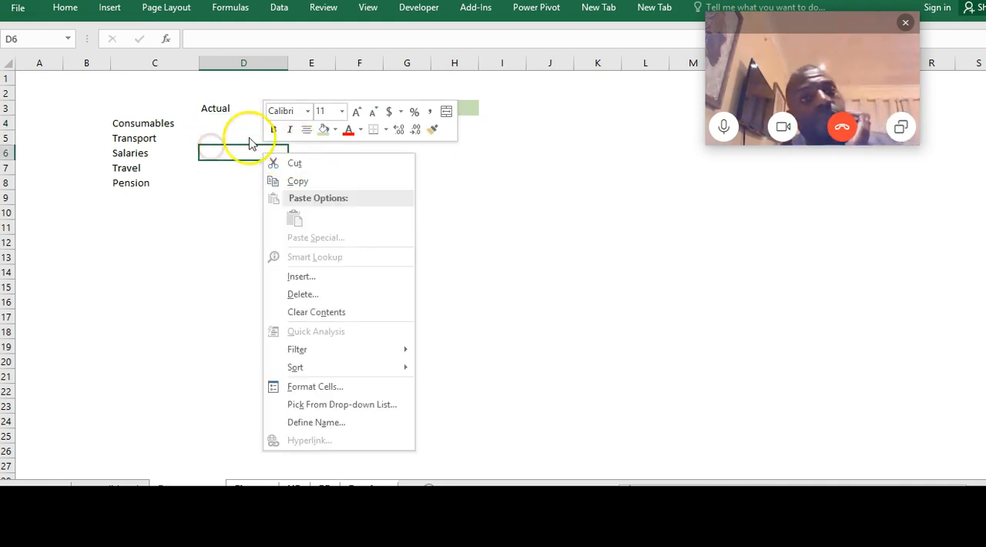
{"action": "left_click", "coordinate": [199, 154]}
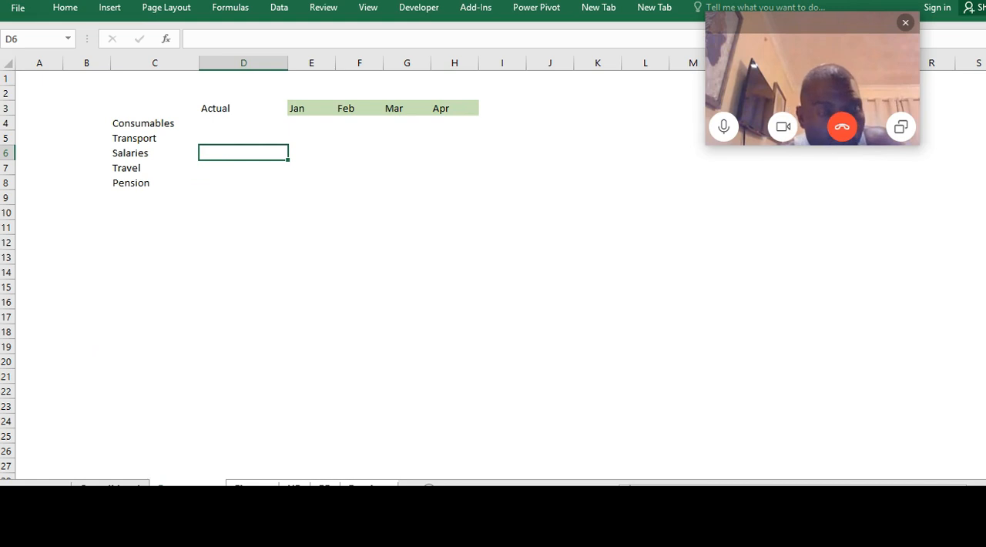
Examine the column order on the Consolidated sheet, counting from the expense labels in column C across the department columns
{"action": "left_click", "coordinate": [111, 487]}
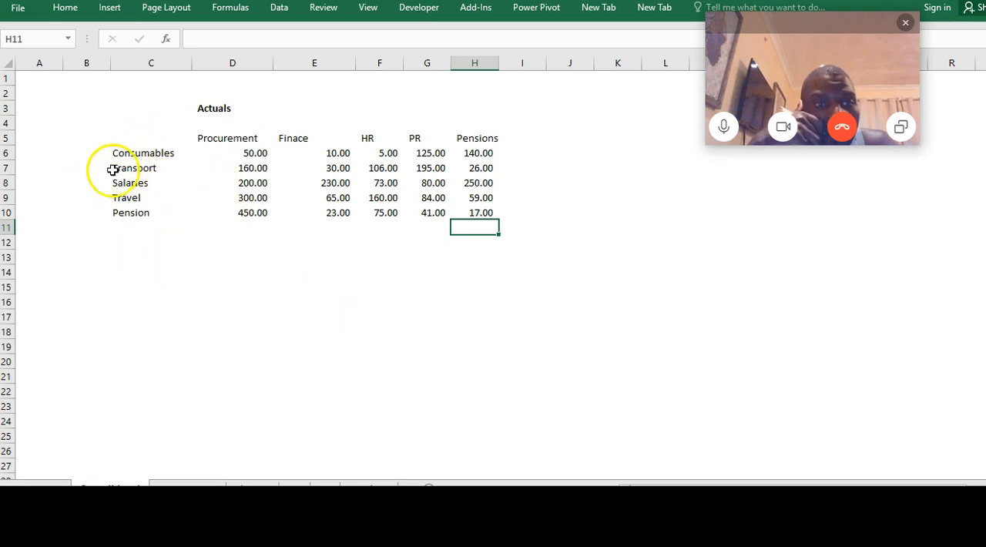
{"action": "left_click", "coordinate": [248, 138]}
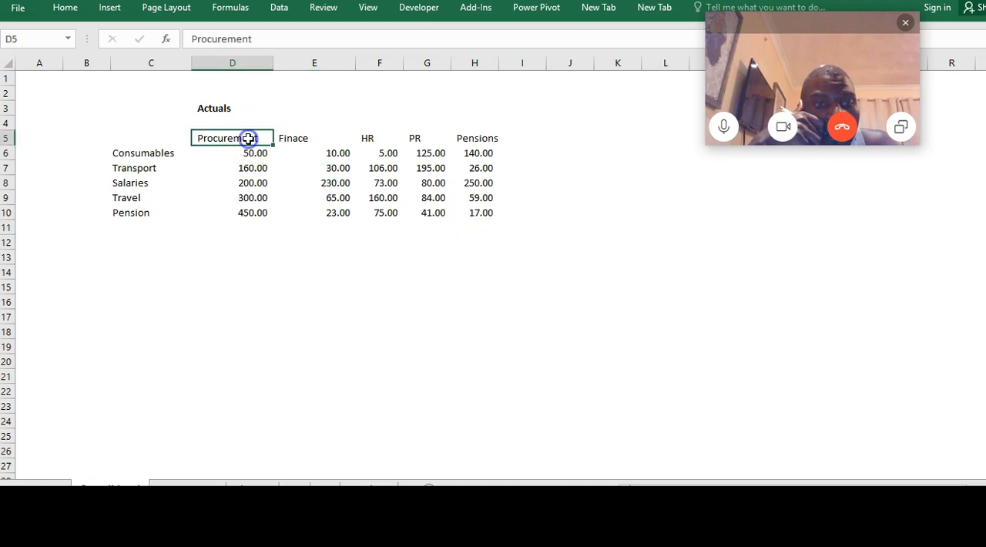
{"action": "left_click", "coordinate": [151, 61]}
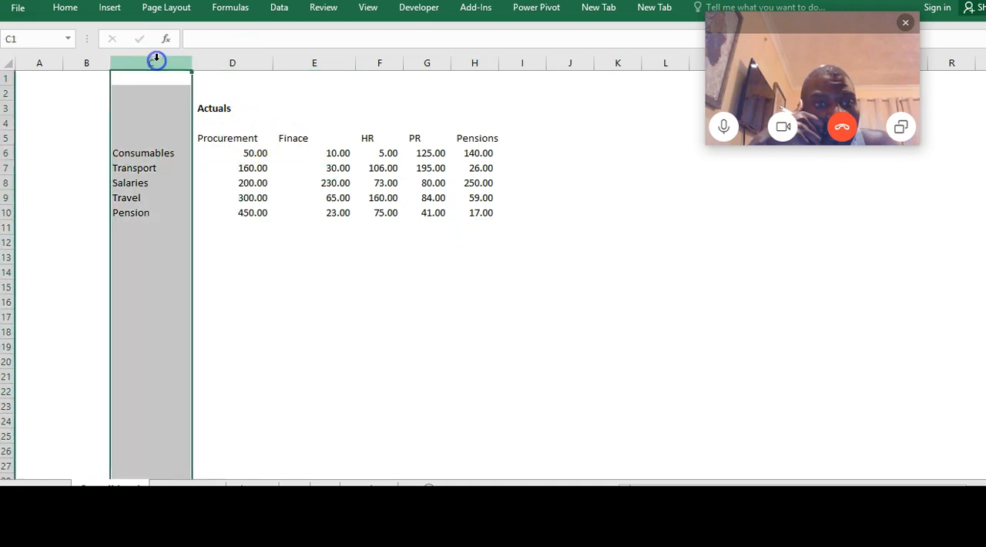
{"action": "left_click", "coordinate": [229, 63]}
{"action": "left_click", "coordinate": [300, 61]}
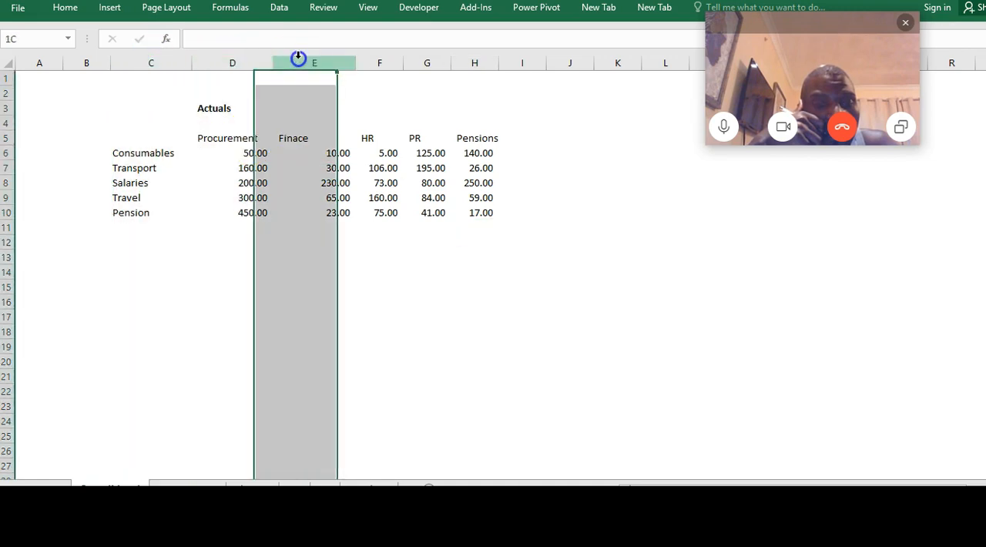
{"action": "right_click", "coordinate": [370, 60]}
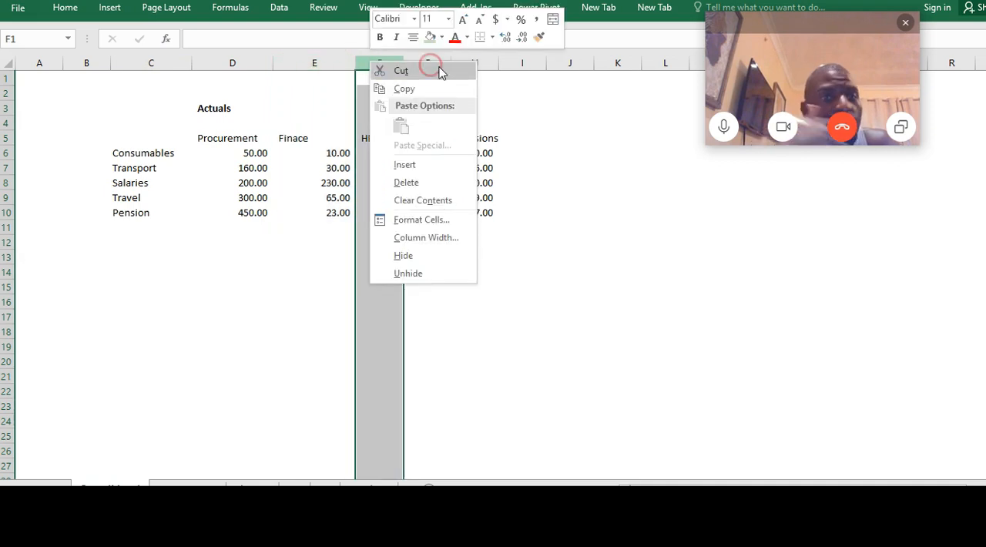
{"action": "left_click", "coordinate": [220, 330]}
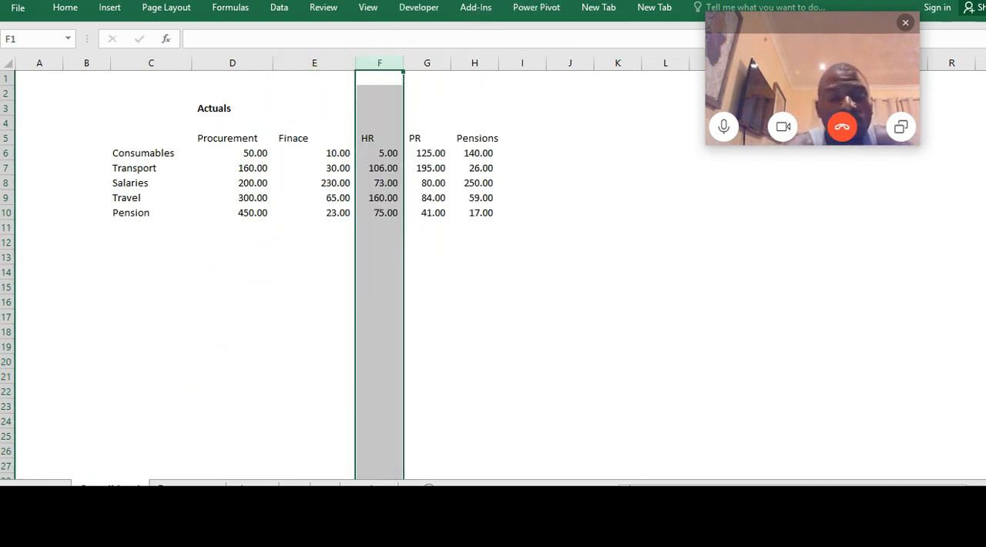
Enter 2 in cell A1 of the Procurement sheet only
{"action": "key", "text": "ctrl+Page_Down"}
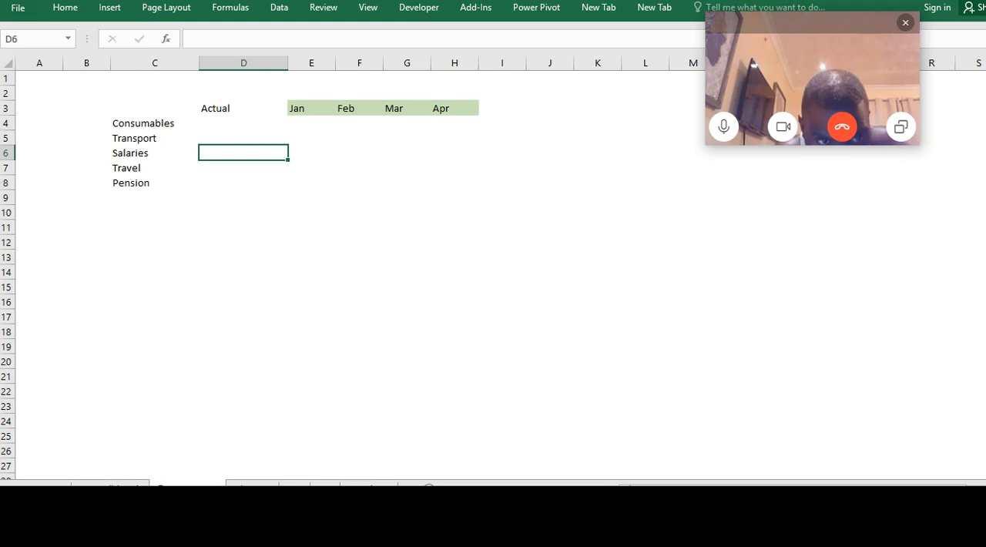
{"action": "left_click", "coordinate": [35, 78]}
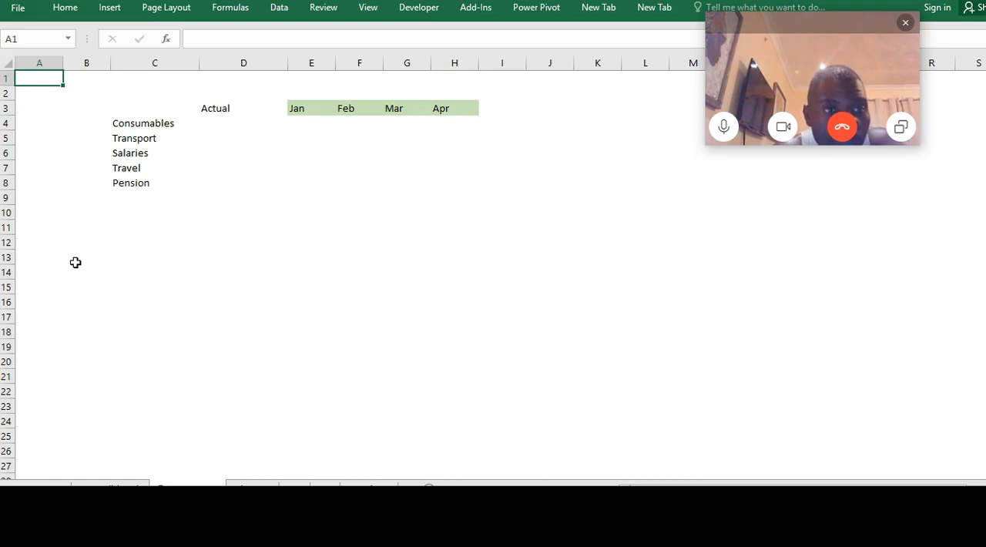
{"action": "type", "text": "2"}
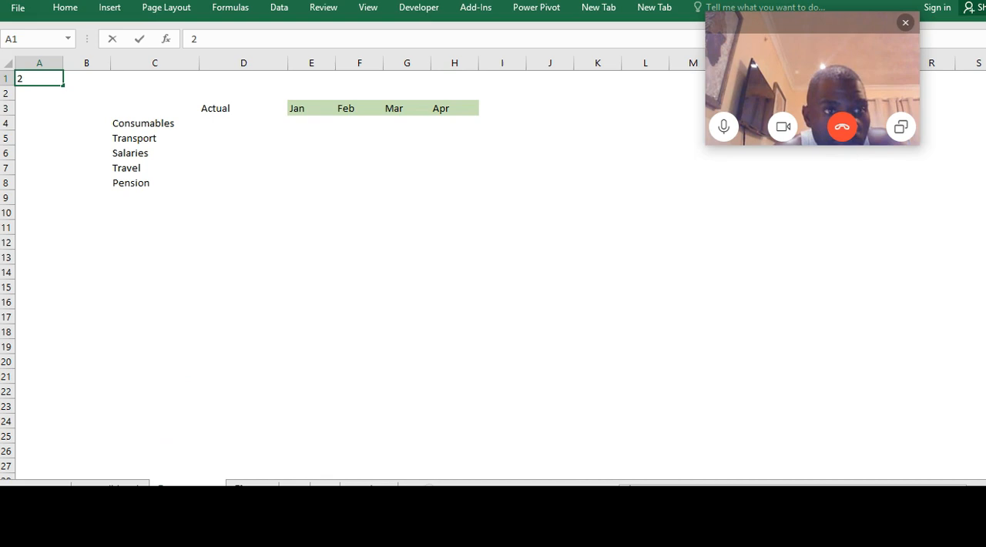
{"action": "left_click", "coordinate": [237, 283]}
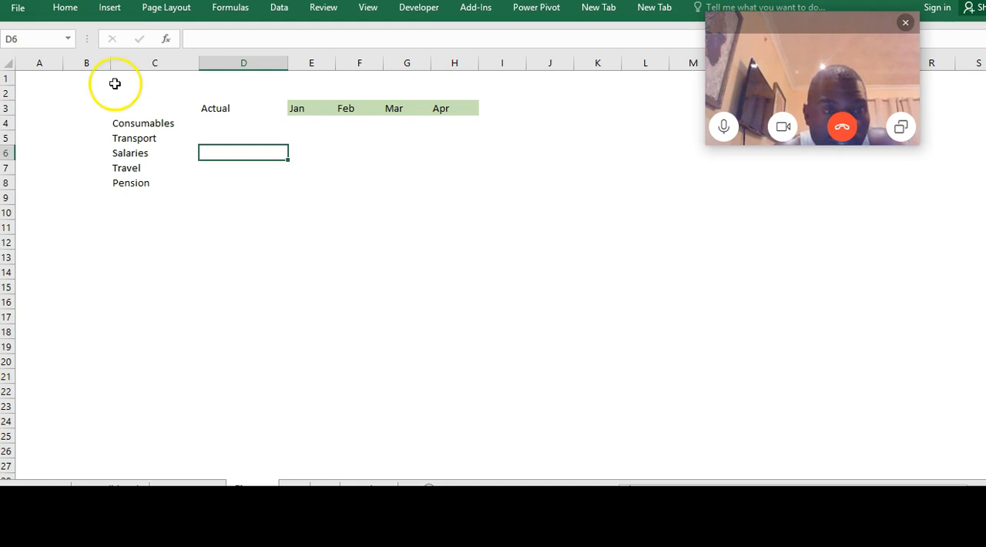
Enter 3 in cell A1 of the Finance sheet
{"action": "left_click", "coordinate": [28, 80]}
{"action": "key", "text": "Delete"}
{"action": "type", "text": "3"}
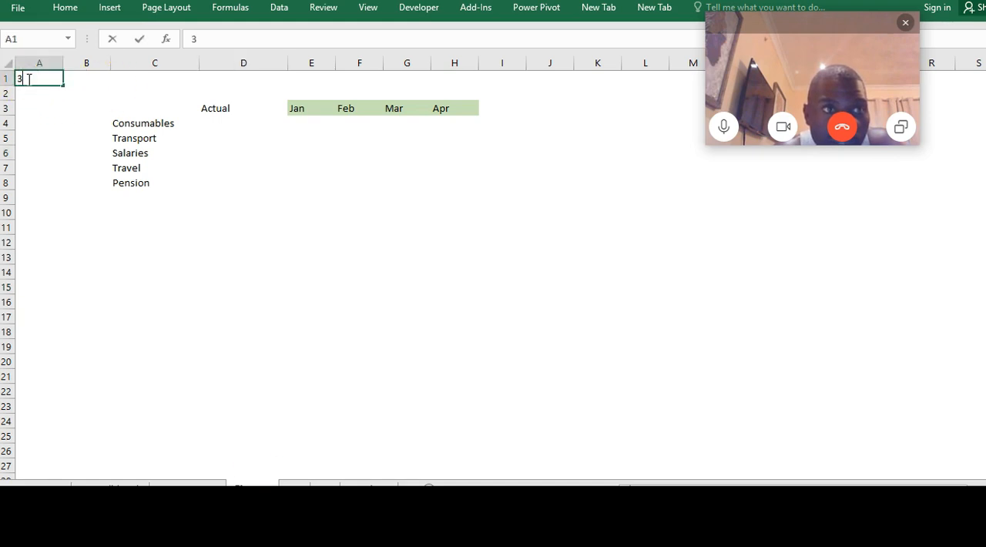
{"action": "left_click", "coordinate": [255, 262]}
{"action": "right_click", "coordinate": [255, 261]}
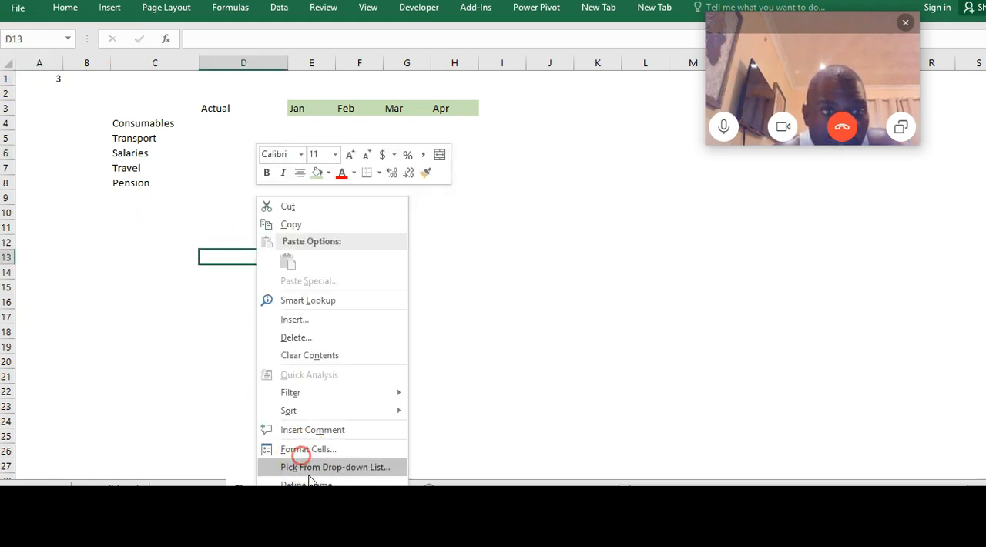
{"action": "left_click", "coordinate": [187, 425]}
Enter 4 in cell A1 of the HR sheet
{"action": "left_click", "coordinate": [294, 488]}
{"action": "left_click", "coordinate": [28, 79]}
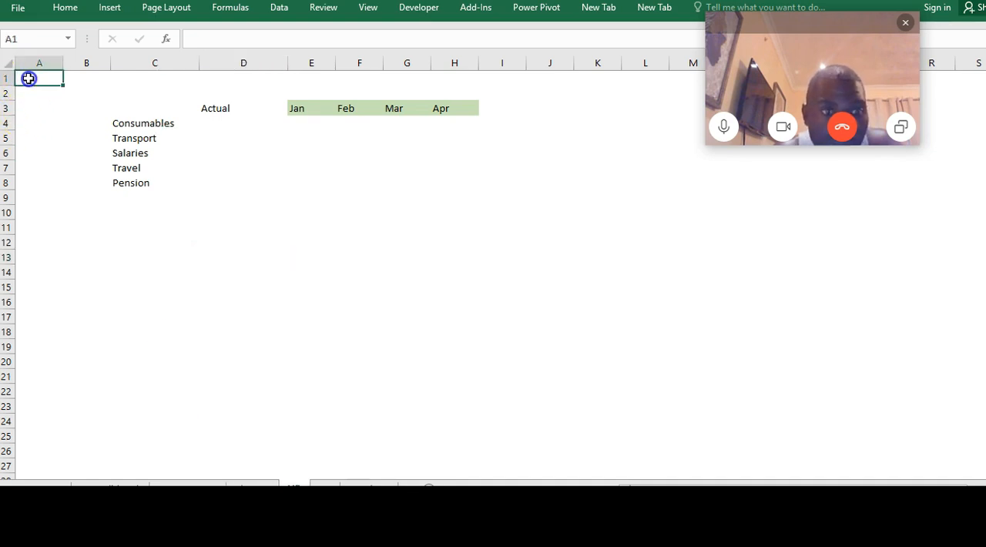
{"action": "type", "text": "4"}
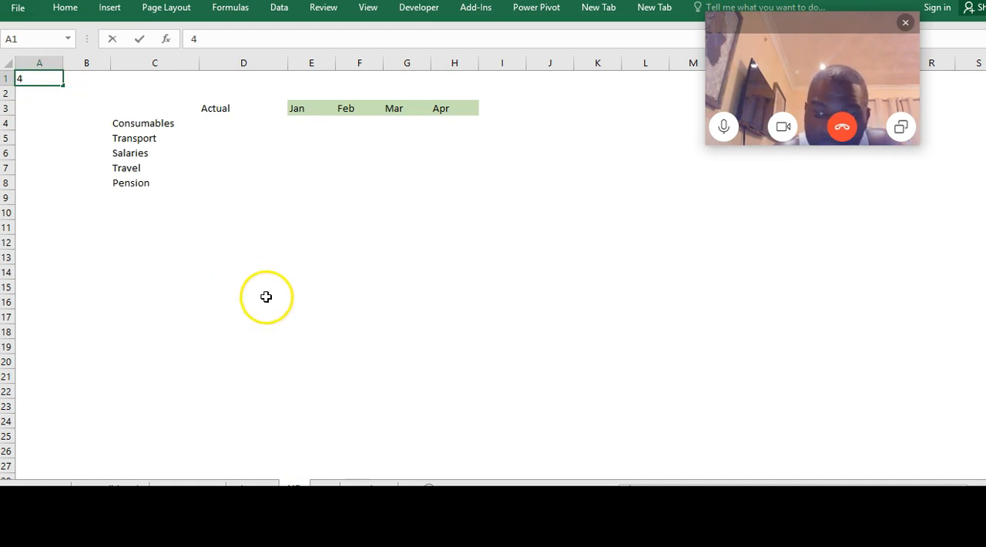
{"action": "left_click", "coordinate": [266, 297]}
Enter 5 in cell A1 of the PR sheet
{"action": "left_click", "coordinate": [325, 488]}
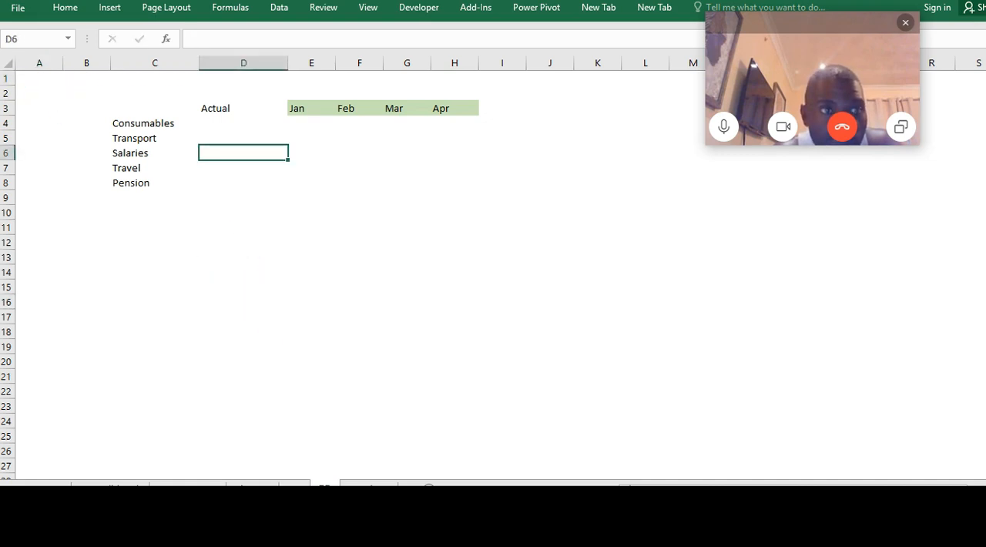
{"action": "left_click", "coordinate": [37, 76]}
{"action": "type", "text": "5"}
{"action": "left_click", "coordinate": [380, 359]}
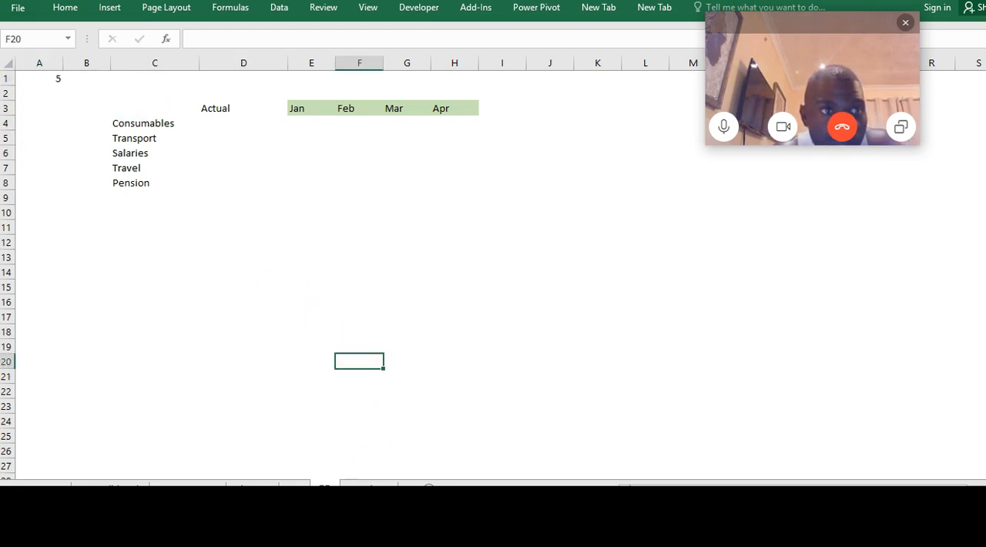
Enter 6 in cell A1 of the Pensions sheet
{"action": "key", "text": "ctrl+Page_Down"}
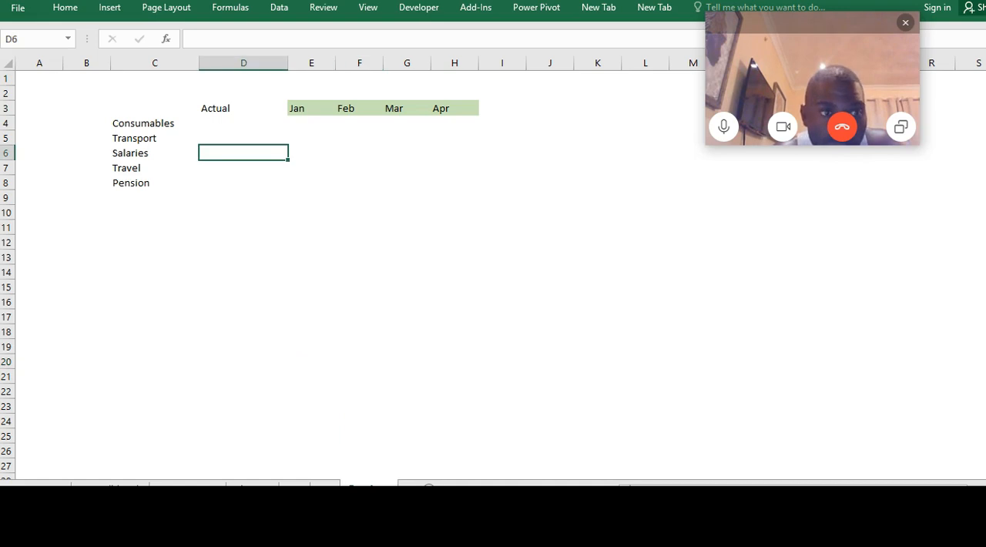
{"action": "left_click", "coordinate": [34, 77]}
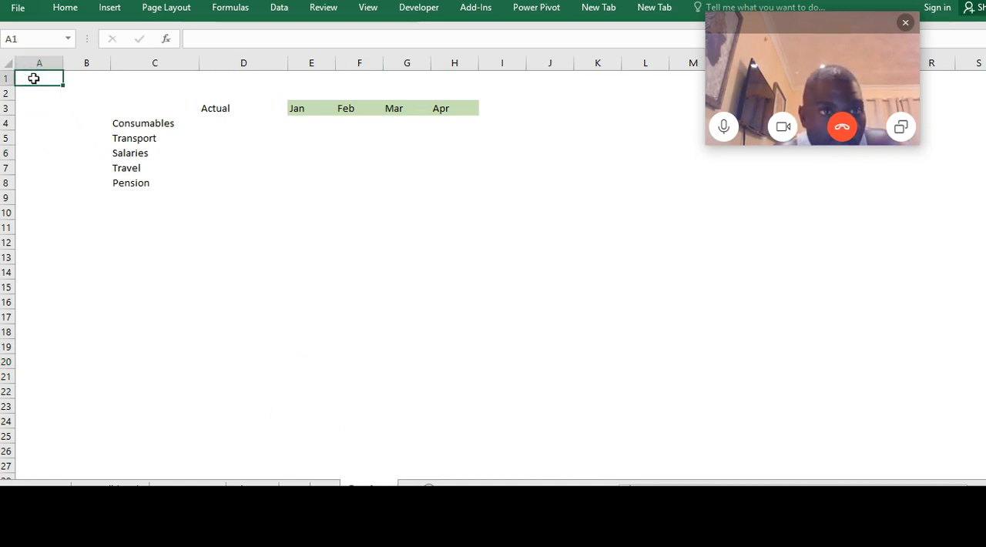
{"action": "type", "text": "6"}
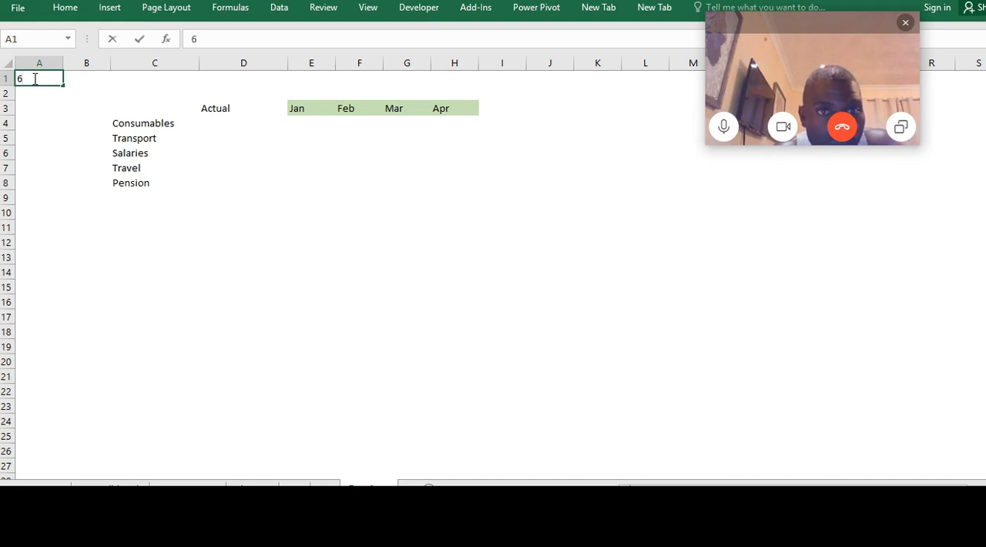
{"action": "right_click", "coordinate": [290, 316]}
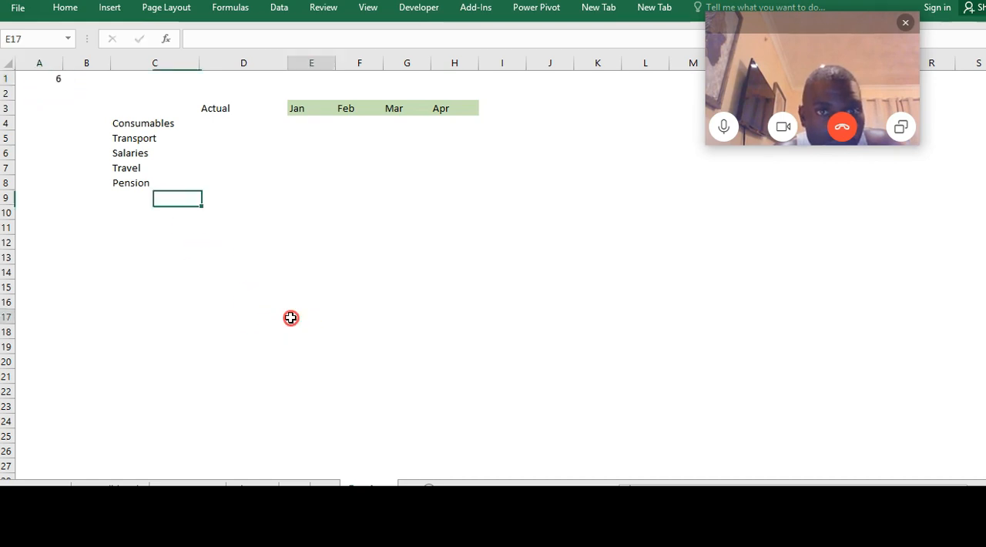
{"action": "right_click", "coordinate": [205, 136]}
{"action": "left_click", "coordinate": [200, 123]}
{"action": "left_click", "coordinate": [199, 123]}
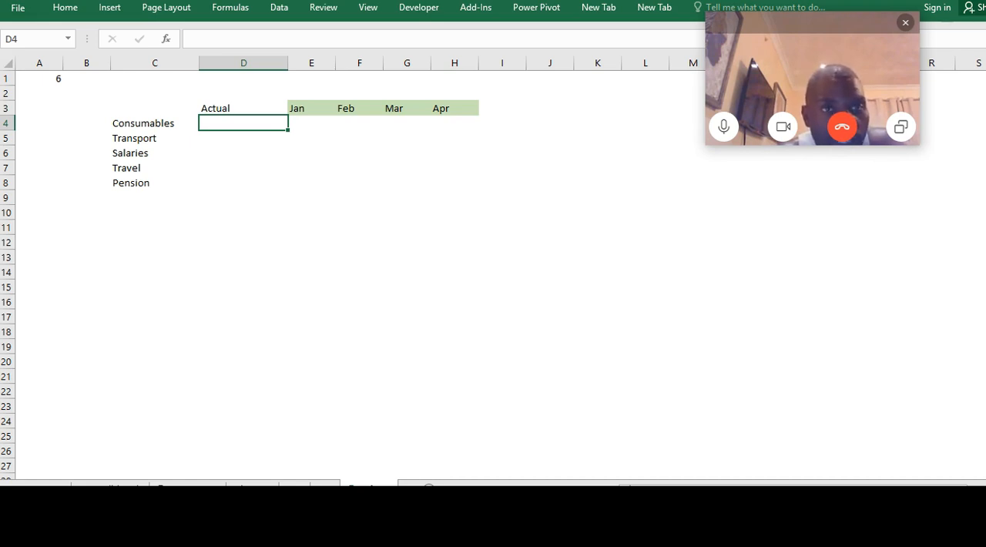
Regroup the department sheets from Procurement through Pensions and select cell D4, the Actual amount for Consumables
{"action": "left_click", "coordinate": [187, 488]}
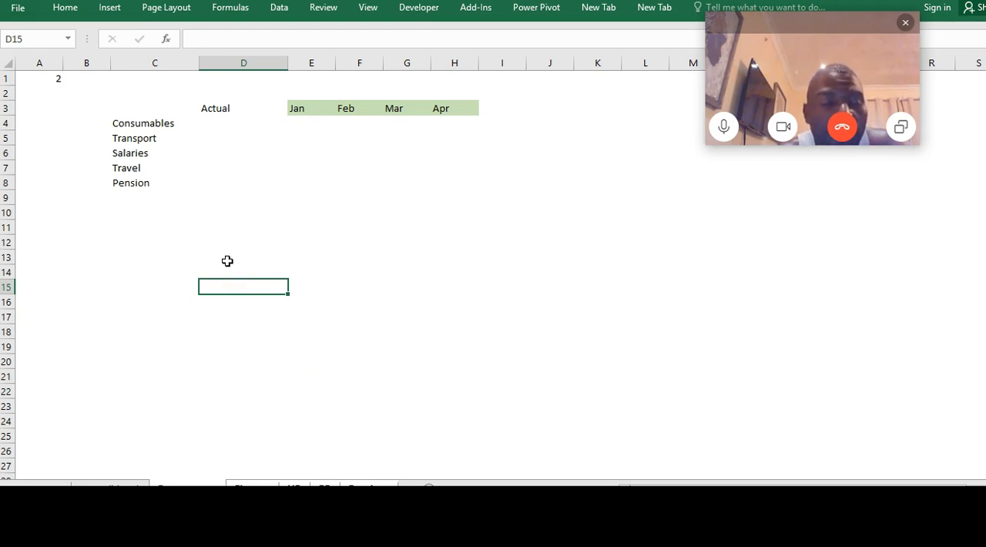
{"action": "left_click", "coordinate": [225, 124]}
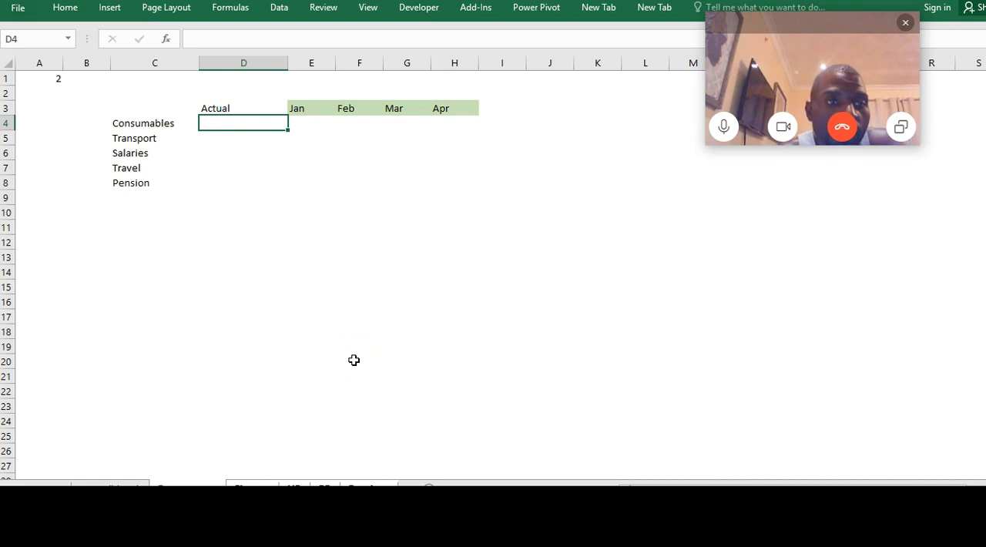
Start a VLOOKUP formula in cell D4 with cell C4 (Consumables) as the lookup value
{"action": "type", "text": "=vl"}
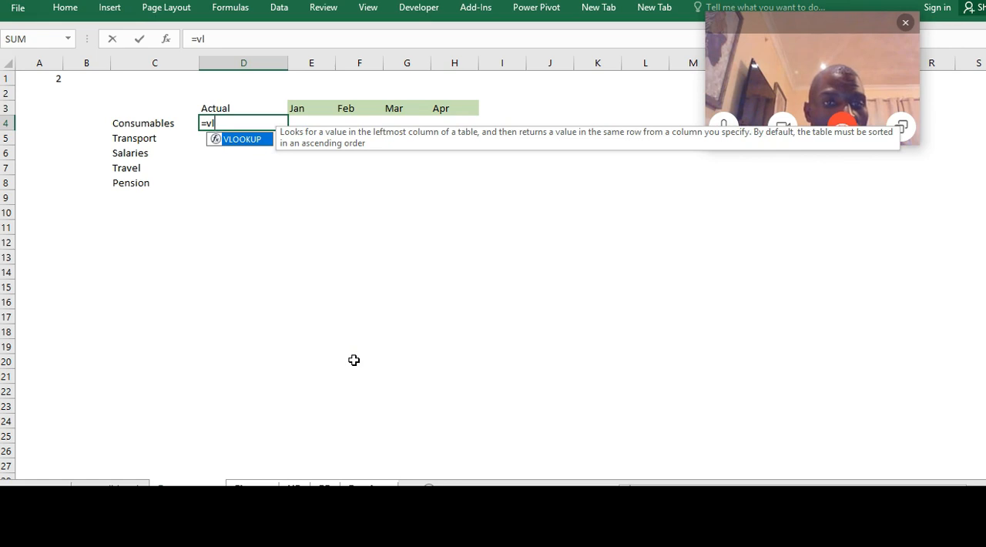
{"action": "key", "text": "Tab"}
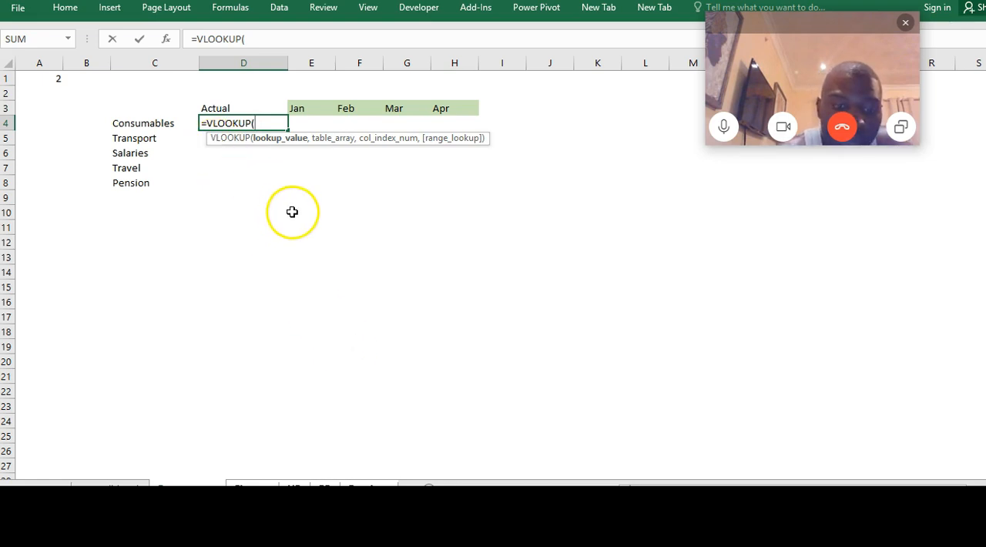
{"action": "left_click", "coordinate": [165, 39]}
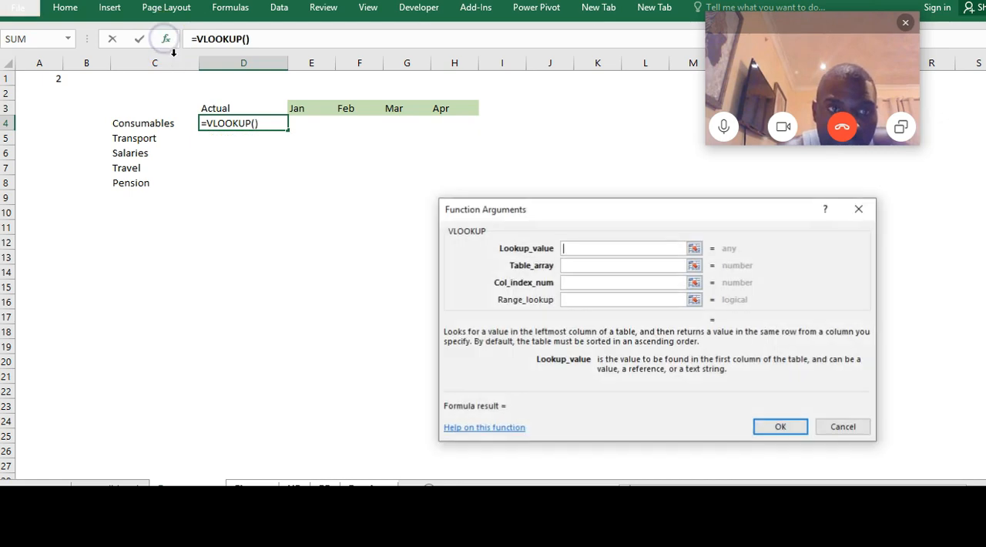
{"action": "left_click_drag", "start_coordinate": [589, 217], "coordinate": [445, 210]}
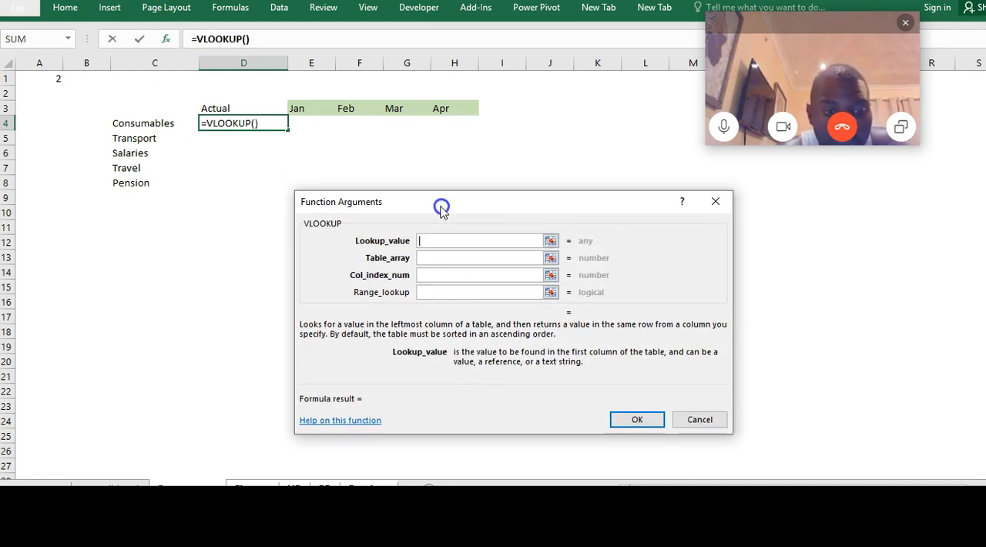
{"action": "left_click", "coordinate": [143, 125]}
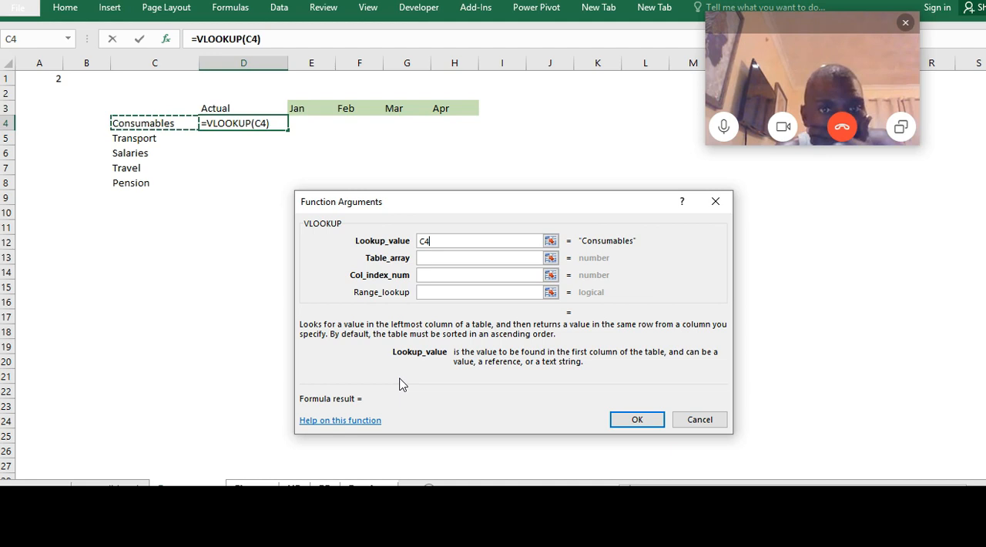
Set the VLOOKUP table array to the absolute range $C$6:$H$10 on the Consolidated sheet
{"action": "left_click", "coordinate": [453, 258]}
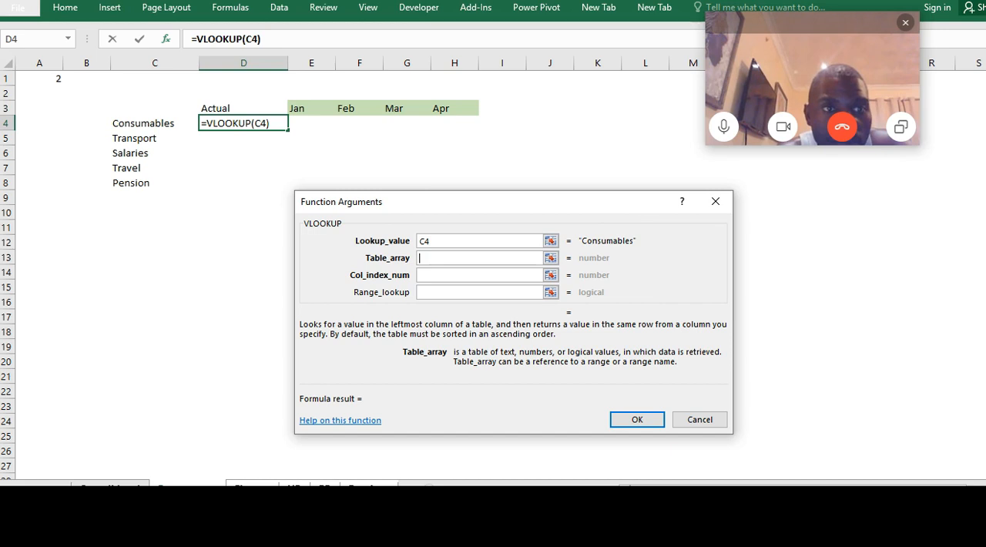
{"action": "left_click", "coordinate": [110, 486]}
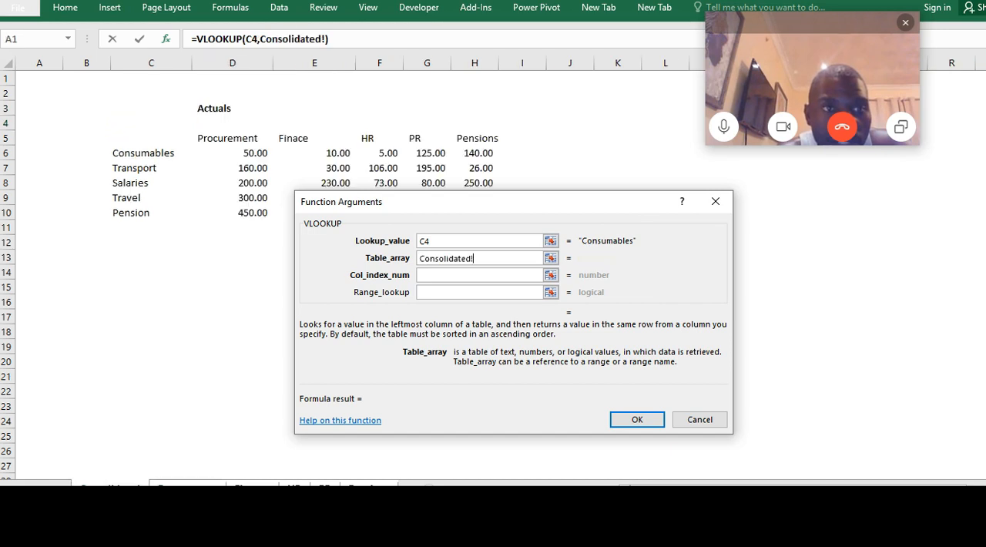
{"action": "left_click", "coordinate": [127, 154]}
{"action": "left_click_drag", "start_coordinate": [154, 155], "coordinate": [468, 213]}
{"action": "left_click_drag", "start_coordinate": [548, 198], "coordinate": [733, 216]}
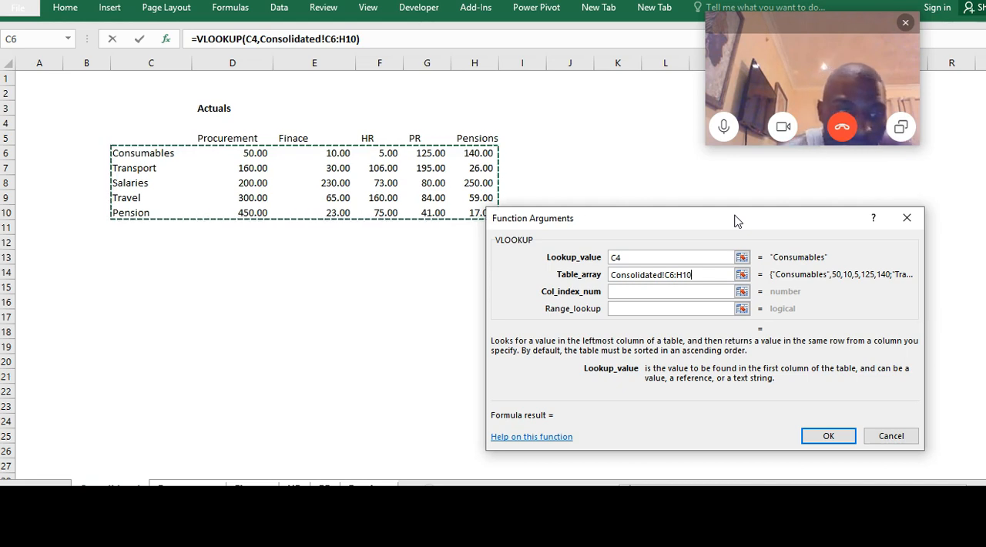
{"action": "key", "text": "F4"}
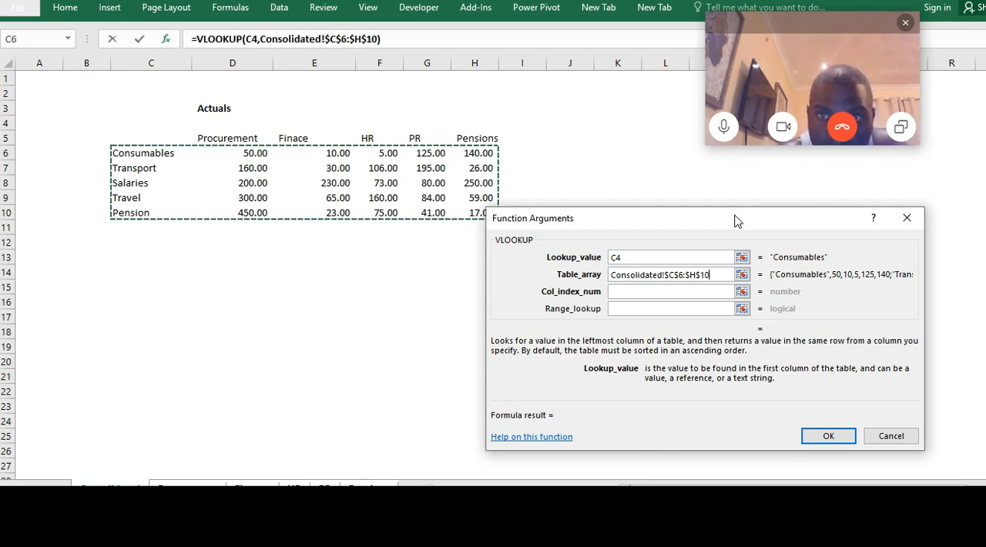
Complete the VLOOKUP with column index $A$1 and range lookup 0, and fill the formula down to the Pension row
{"action": "left_click", "coordinate": [639, 292]}
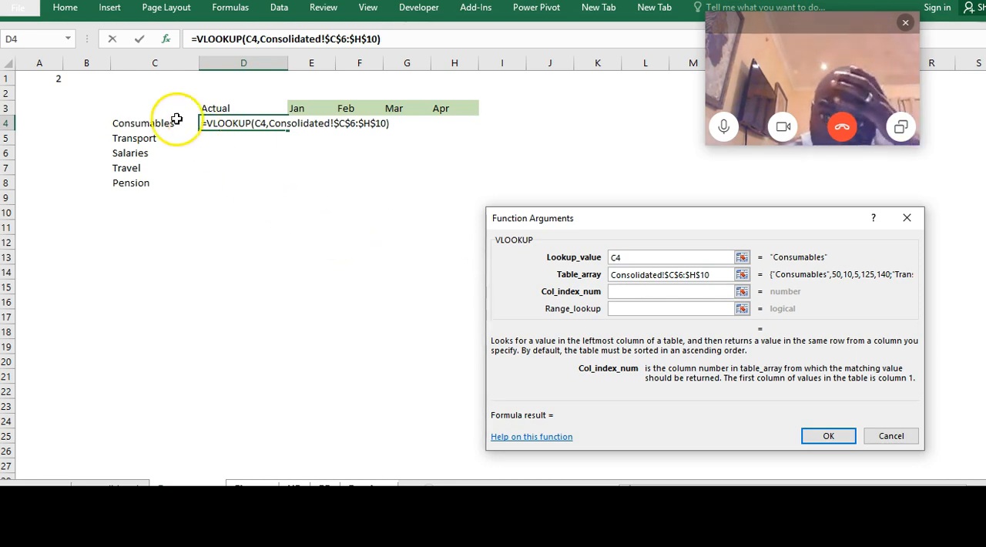
{"action": "left_click", "coordinate": [41, 76]}
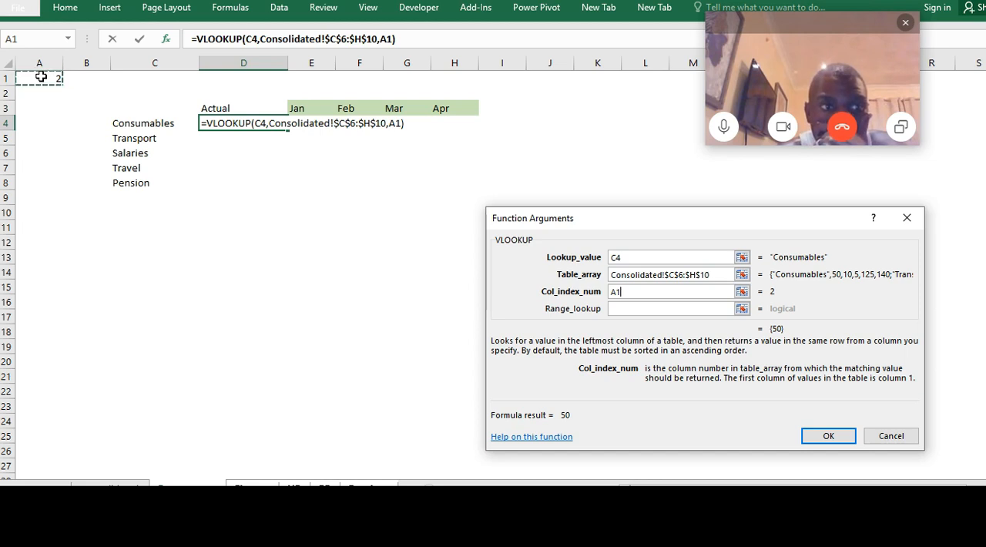
{"action": "key", "text": "F4"}
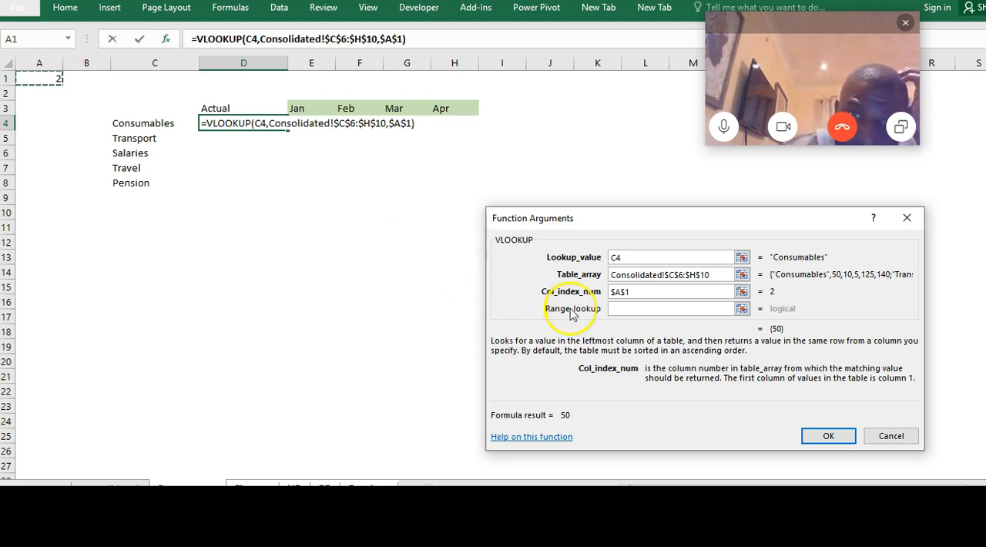
{"action": "left_click", "coordinate": [627, 309]}
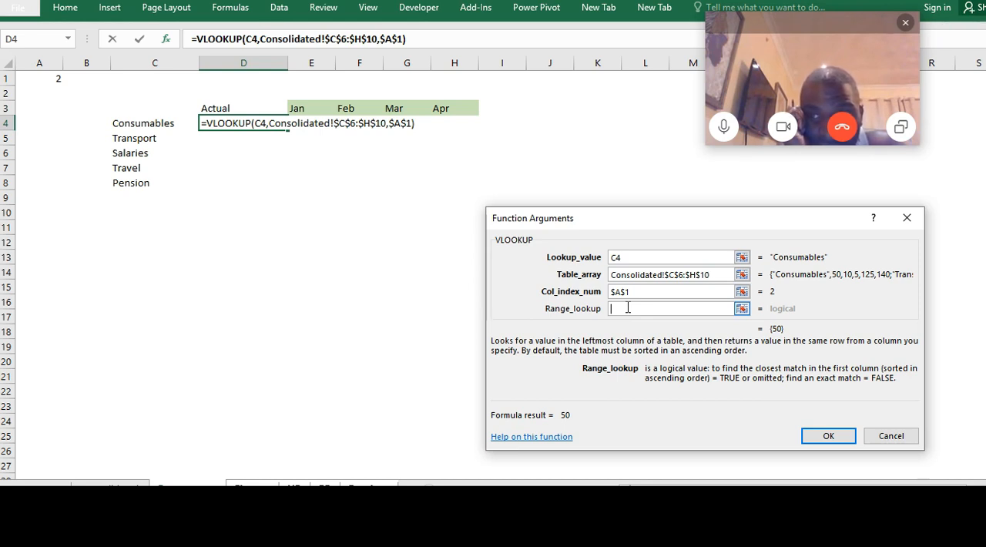
{"action": "type", "text": "0"}
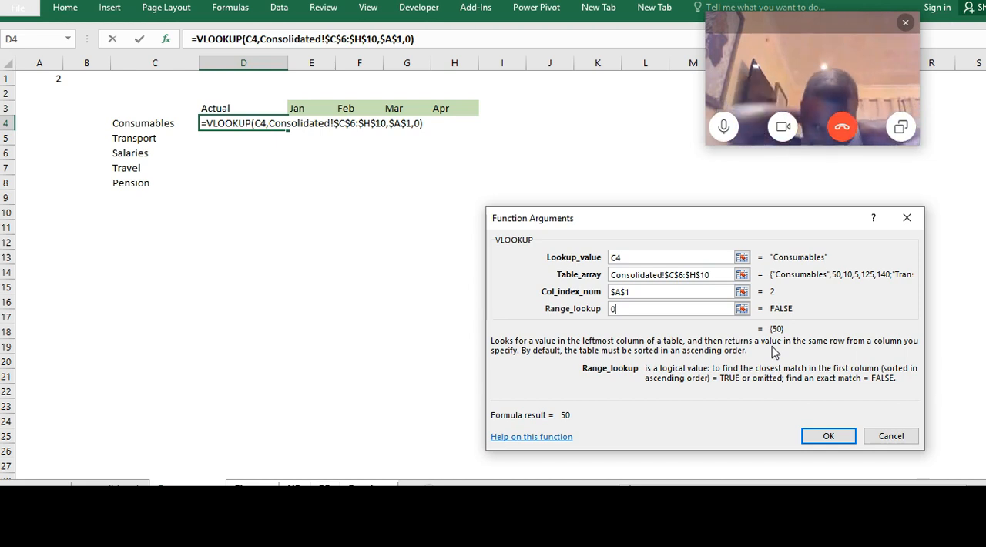
{"action": "left_click", "coordinate": [827, 437]}
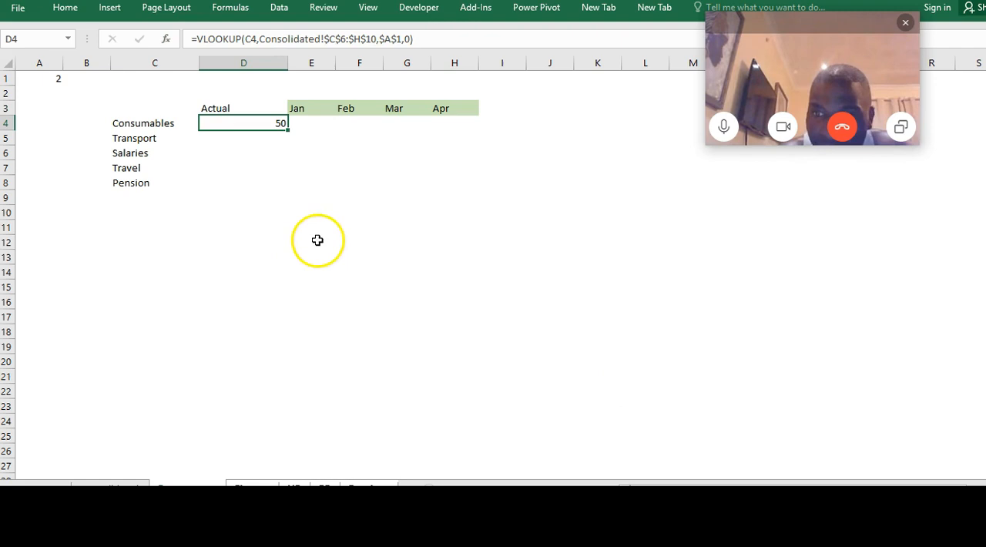
{"action": "double_click", "coordinate": [287, 130]}
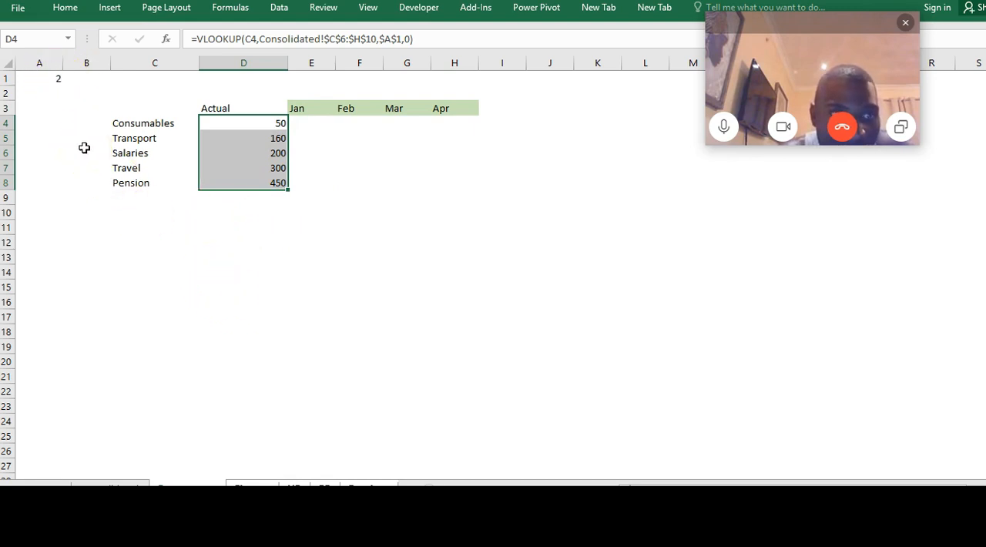
Hide the column number in cell A1 by applying the custom number format ;;; to it
{"action": "left_click", "coordinate": [54, 77]}
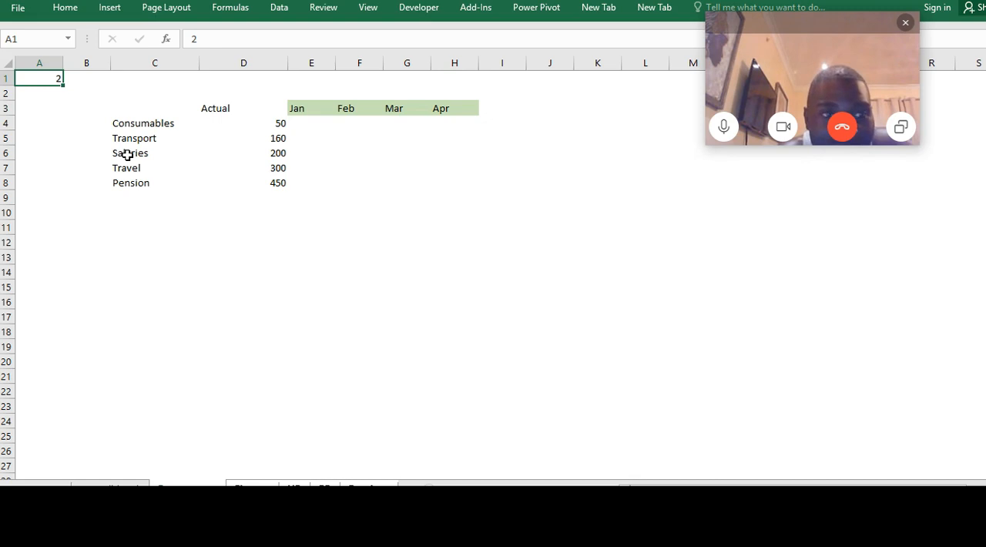
{"action": "key", "text": "ctrl+1"}
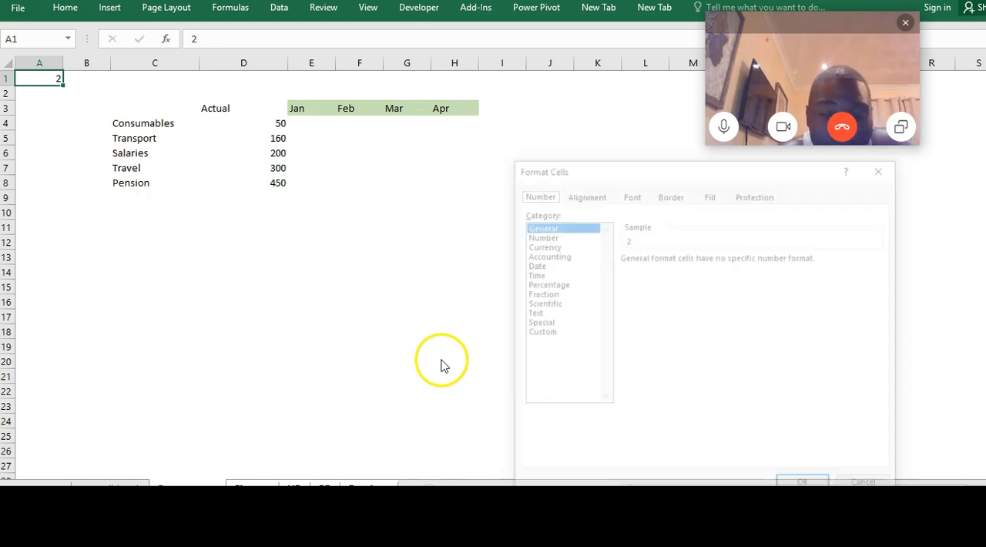
{"action": "left_click", "coordinate": [538, 332]}
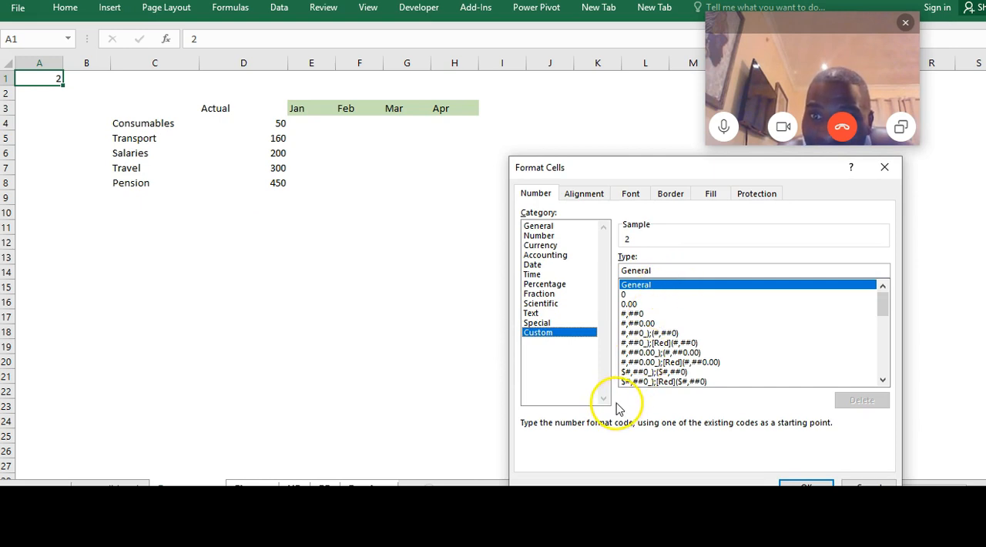
{"action": "double_click", "coordinate": [659, 271]}
{"action": "key", "text": "BackSpace"}
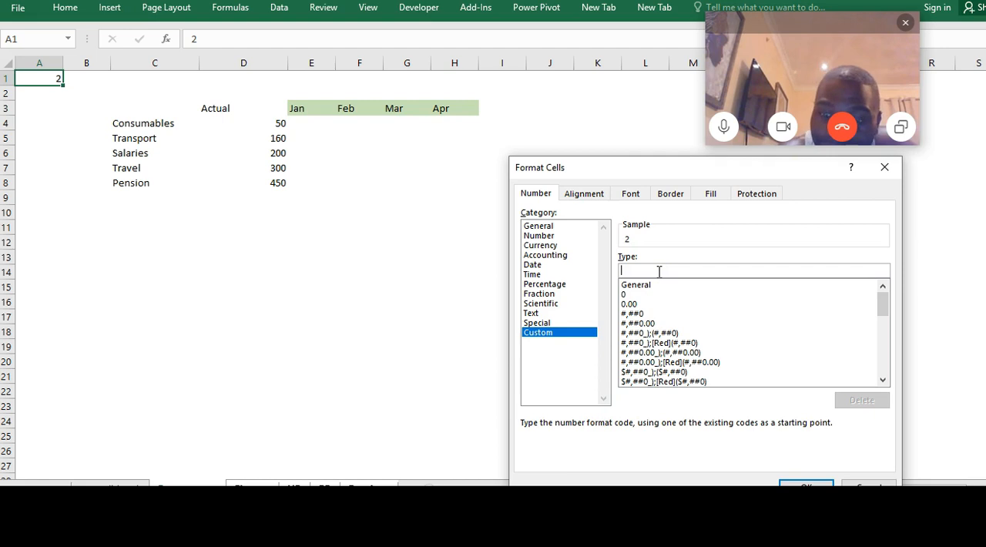
{"action": "type", "text": ";;;"}
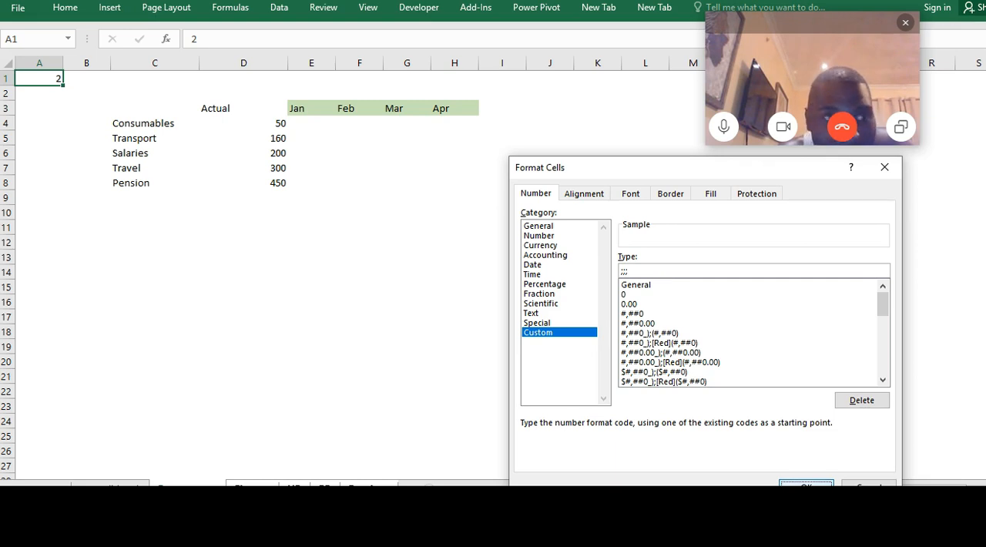
{"action": "key", "text": "Return"}
{"action": "left_click", "coordinate": [387, 302]}
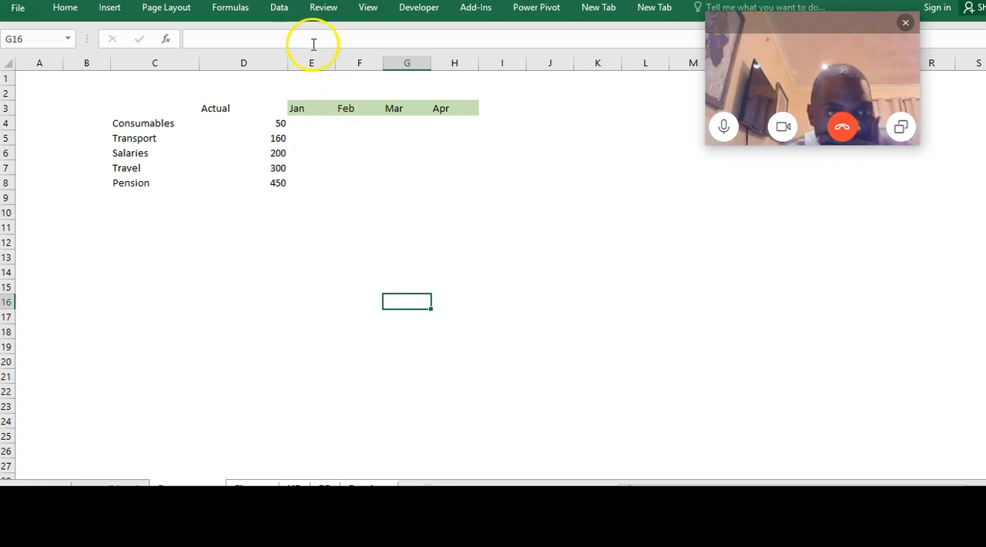
{"action": "left_click_drag", "start_coordinate": [319, 65], "coordinate": [368, 61]}
{"action": "left_click", "coordinate": [368, 61]}
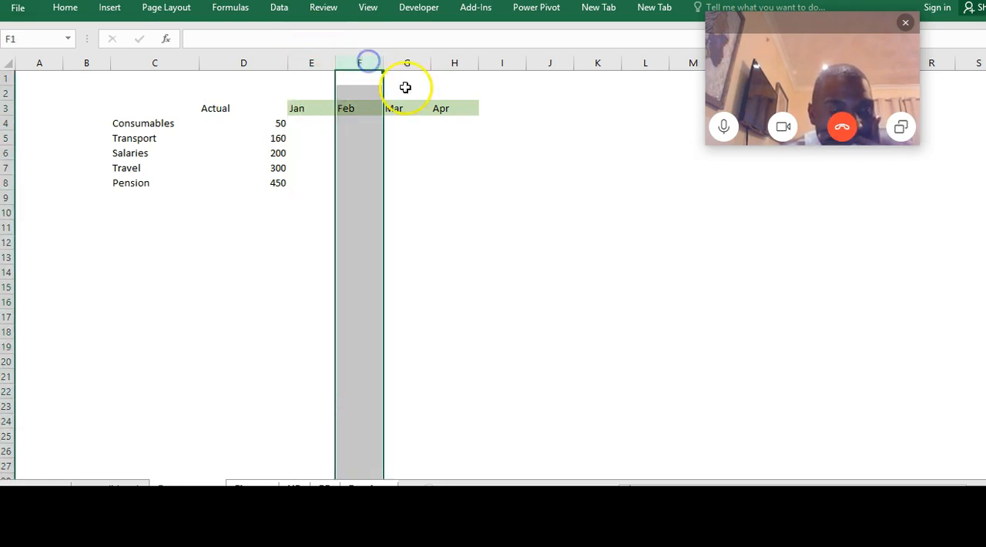
{"action": "left_click", "coordinate": [408, 62]}
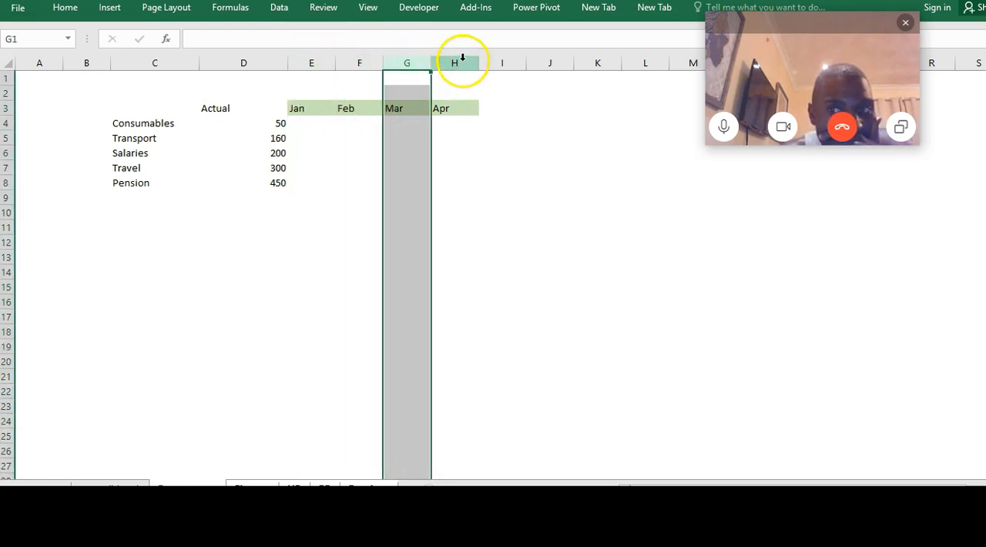
{"action": "left_click", "coordinate": [463, 62]}
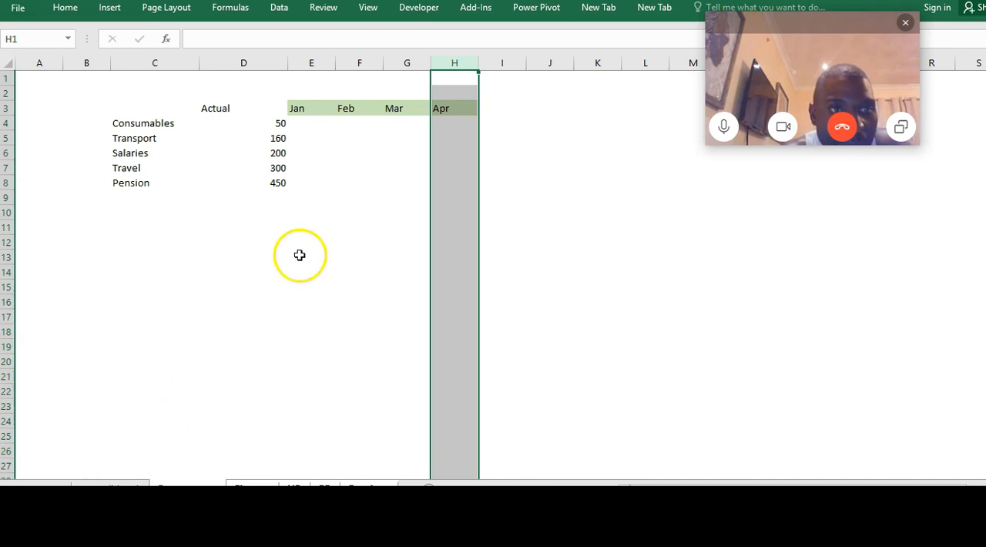
{"action": "left_click", "coordinate": [264, 208]}
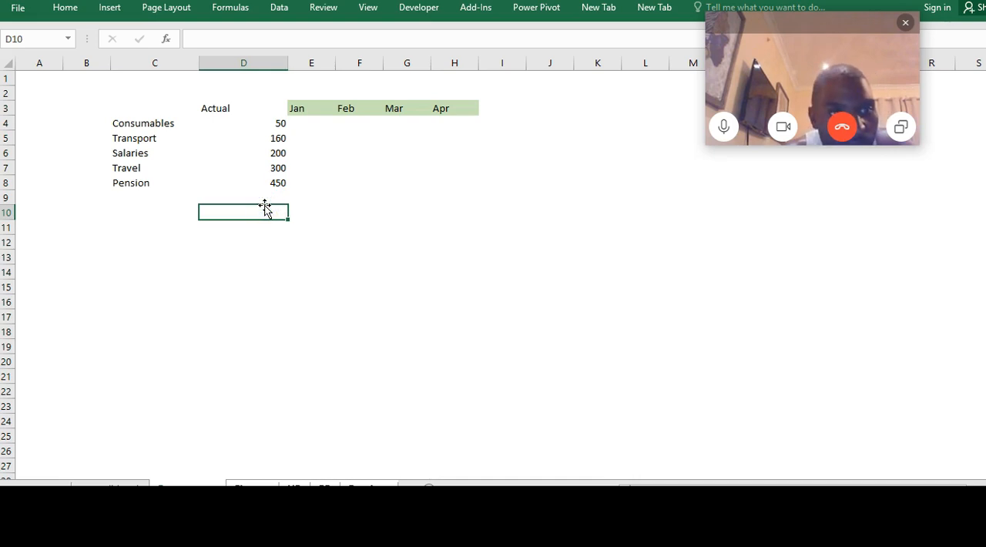
{"action": "key", "text": "alt+equal"}
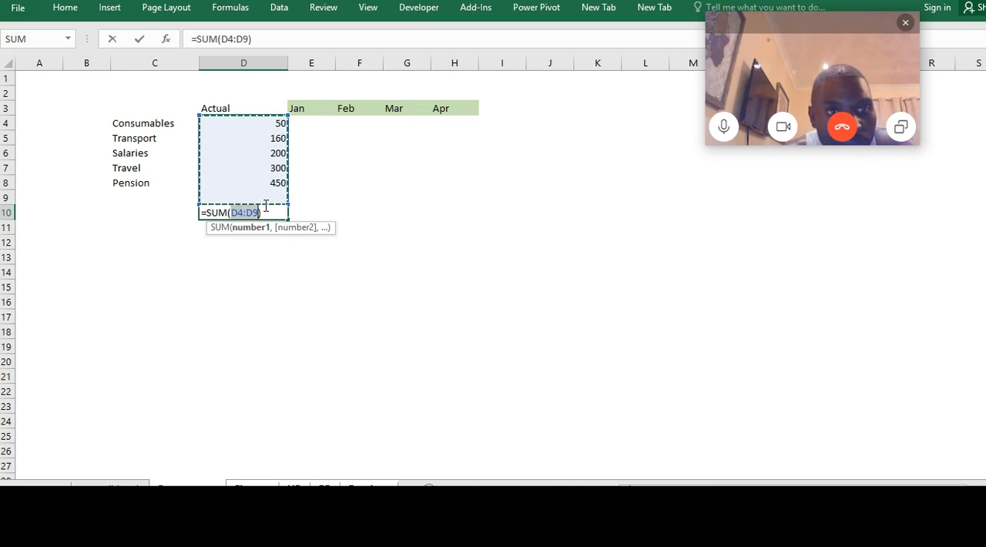
{"action": "key", "text": "Return"}
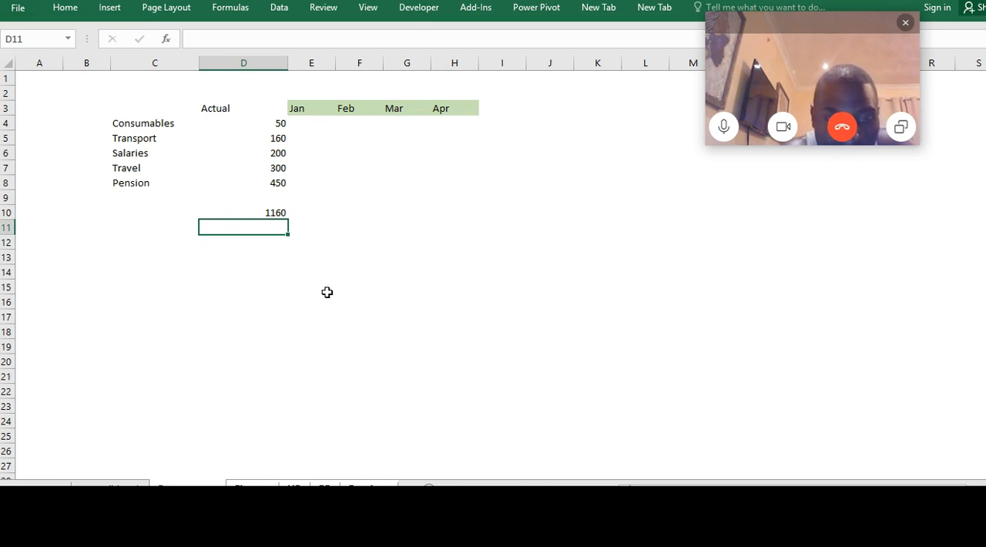
{"action": "left_click", "coordinate": [268, 211]}
{"action": "key", "text": "Delete"}
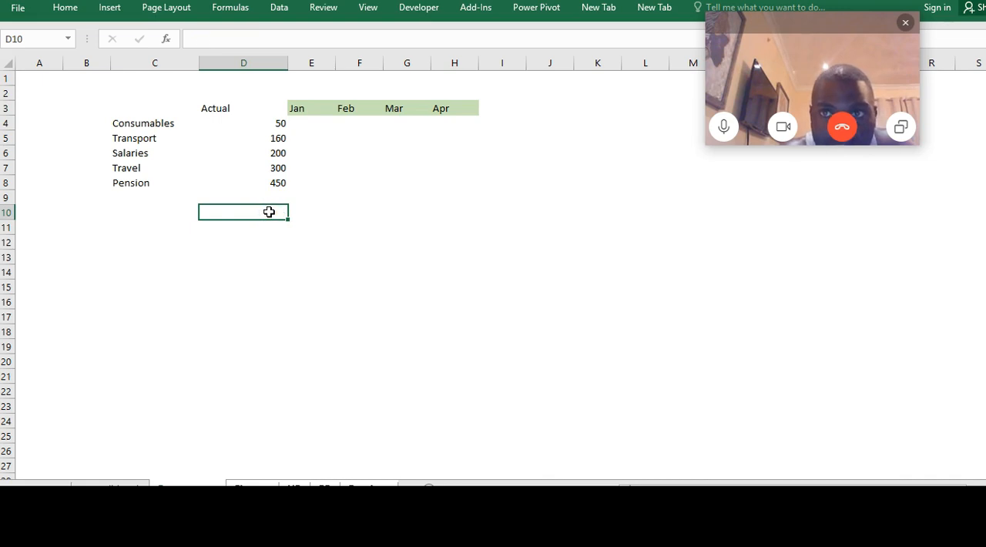
Total the Actual column in cell D10 with an AutoSum of D4:D9
{"action": "mouse_move", "coordinate": [561, 501]}
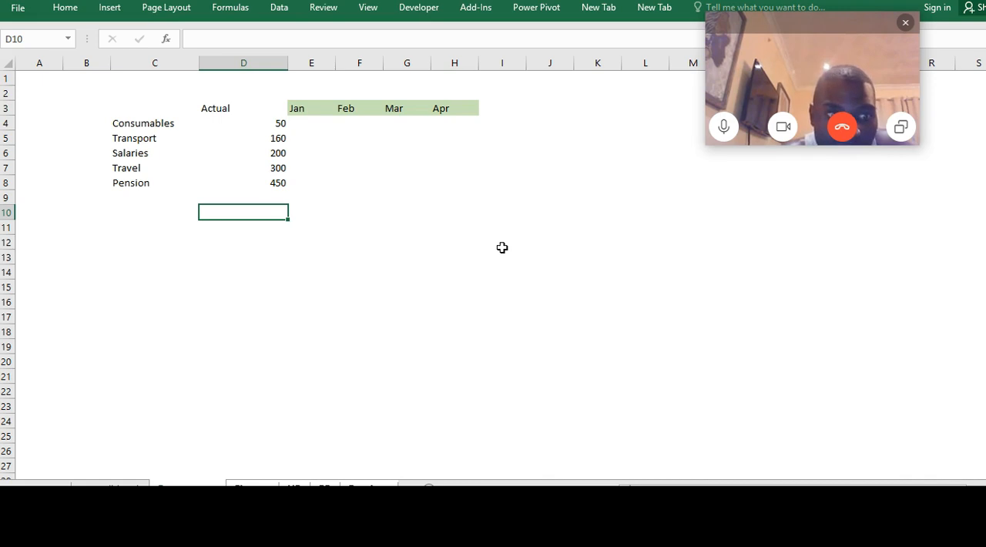
{"action": "key", "text": "alt"}
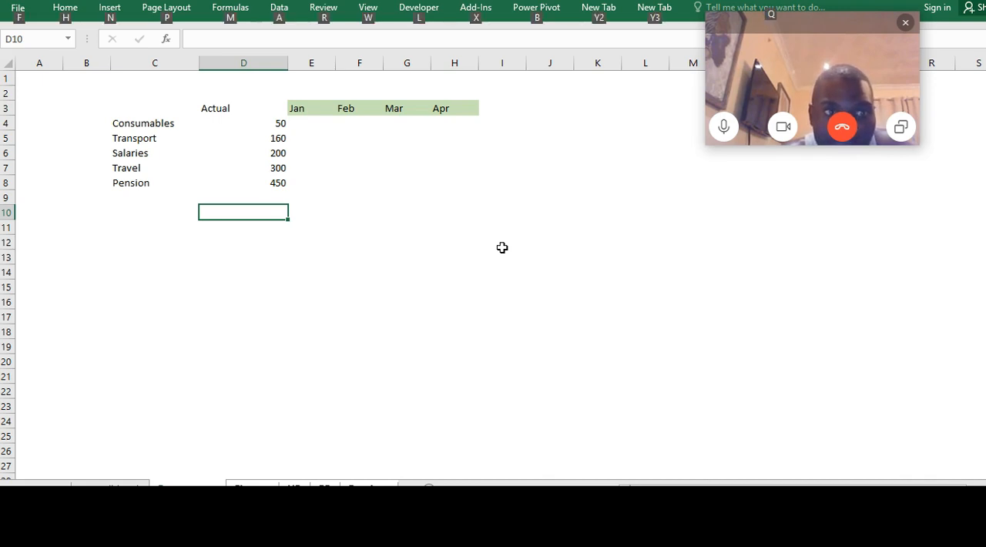
{"action": "key", "text": "alt+="}
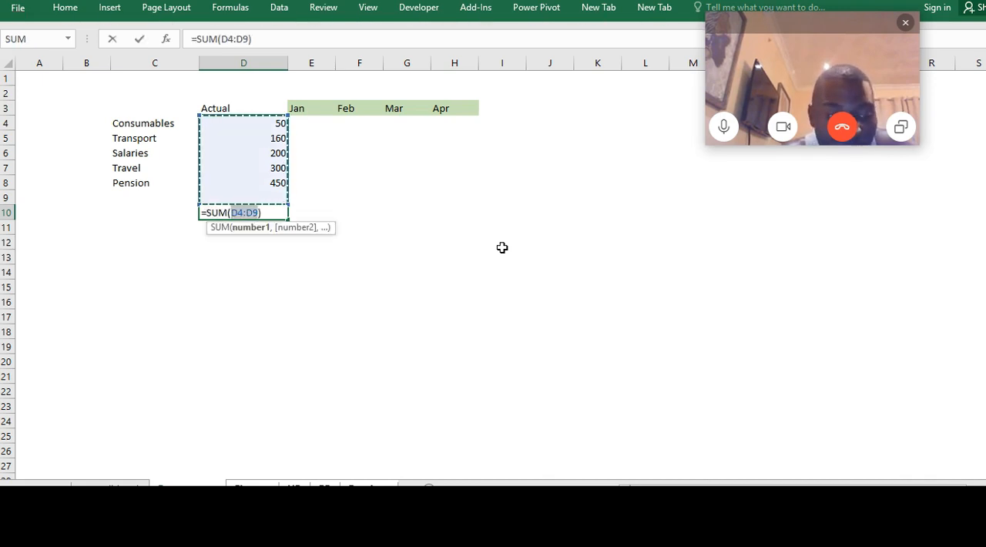
{"action": "key", "text": "Return"}
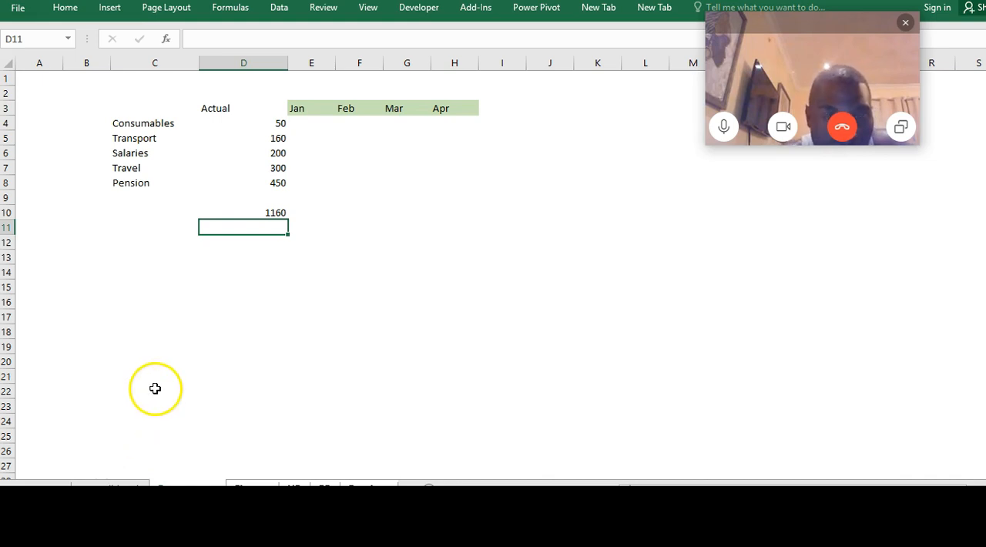
Copy the Actual total formula from D10 across the Jan to Apr columns in E10:H10
{"action": "left_click", "coordinate": [265, 208]}
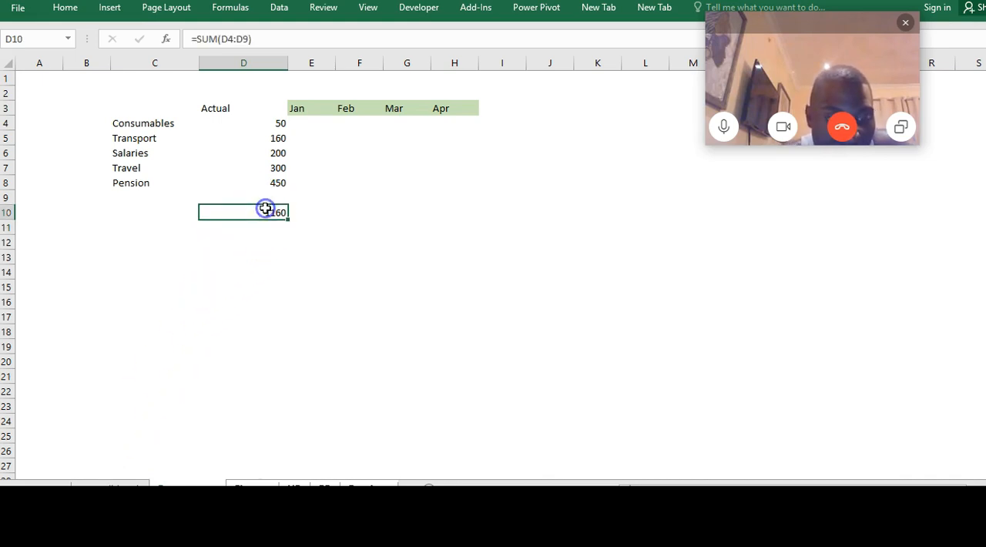
{"action": "key", "text": "ctrl+c"}
{"action": "key", "text": "Right"}
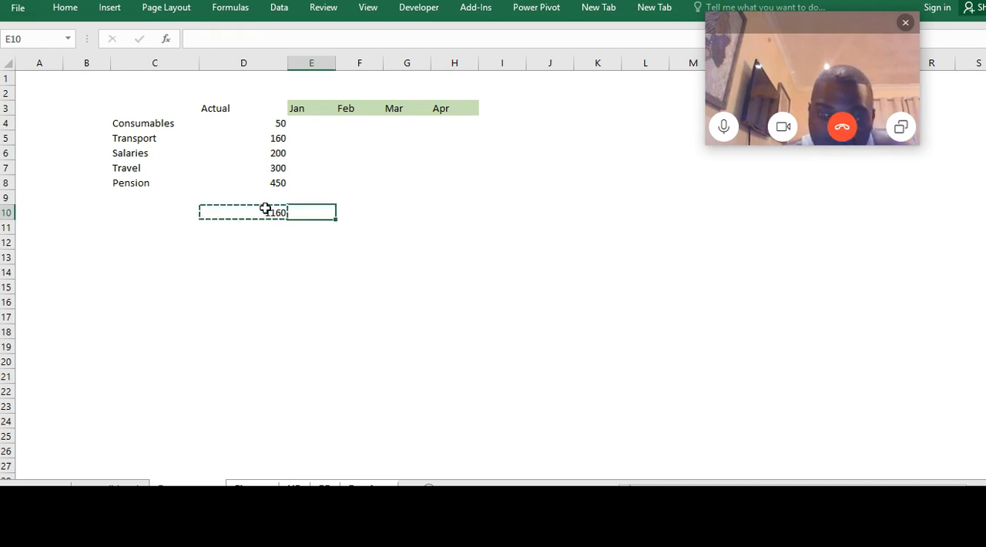
{"action": "key", "text": "shift+Right"}
{"action": "key", "text": "shift+Right"}
{"action": "key", "text": "shift+Right"}
{"action": "key", "text": "ctrl+v"}
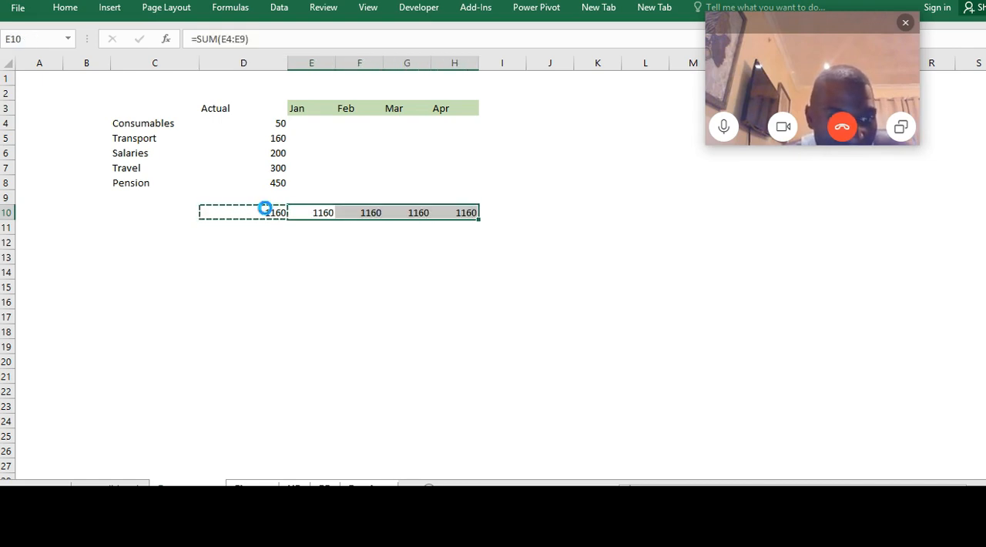
{"action": "key", "text": "shift+Left"}
{"action": "key", "text": "shift+Left"}
{"action": "key", "text": "shift+Left"}
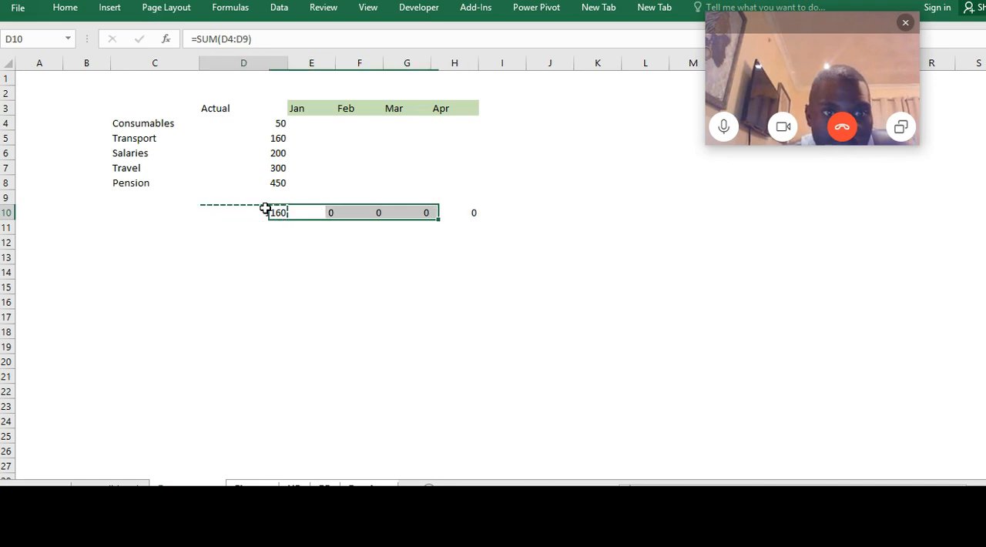
{"action": "key", "text": "Left"}
{"action": "key", "text": "Left"}
{"action": "key", "text": "Left"}
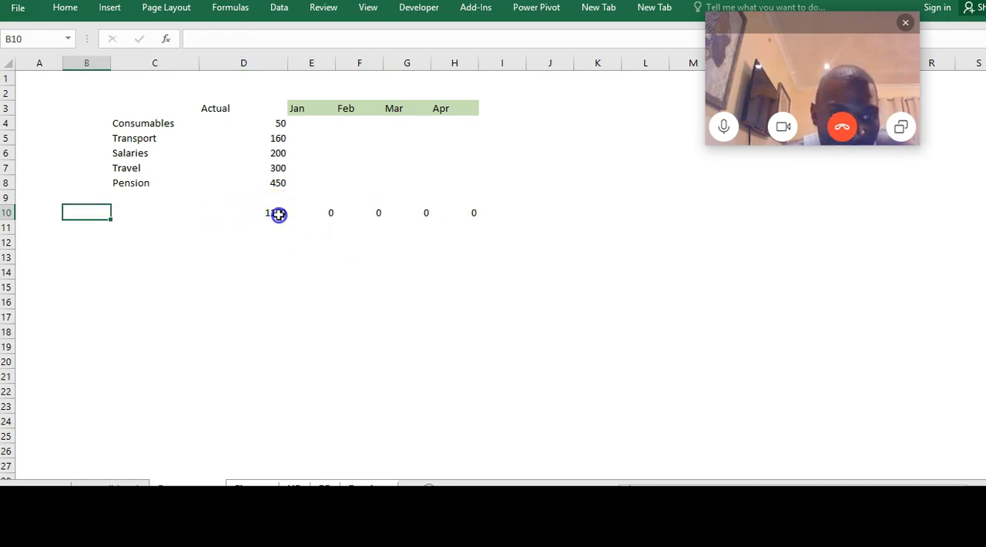
{"action": "left_click", "coordinate": [276, 215]}
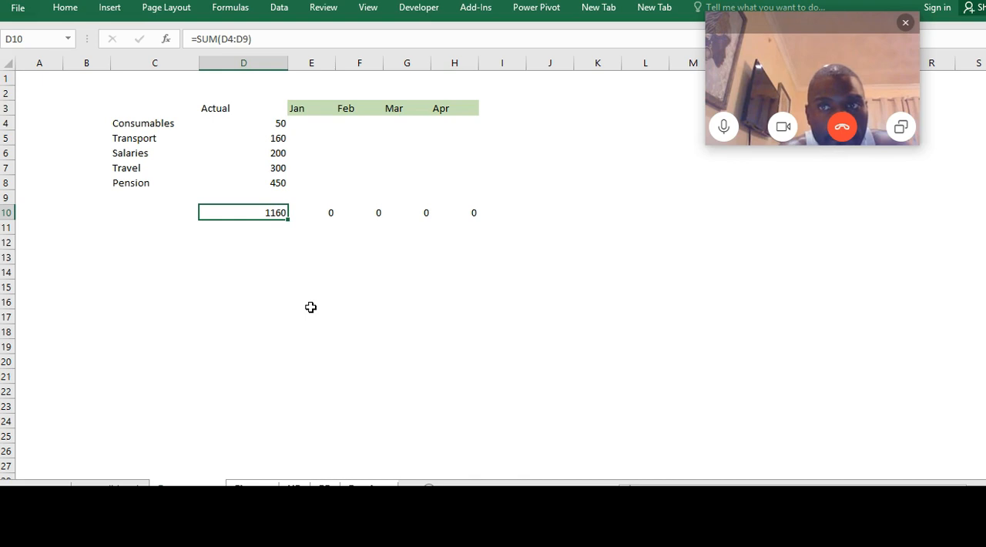
{"action": "key", "text": "ctrl+shift+Right"}
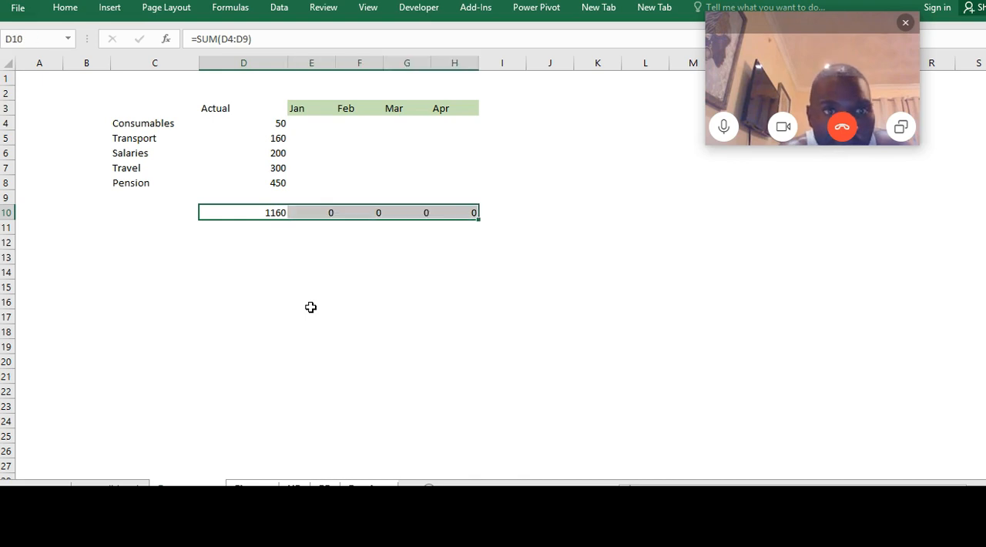
Enter the positive-number format code #,##0 as text in cell F14
{"action": "left_click", "coordinate": [377, 271]}
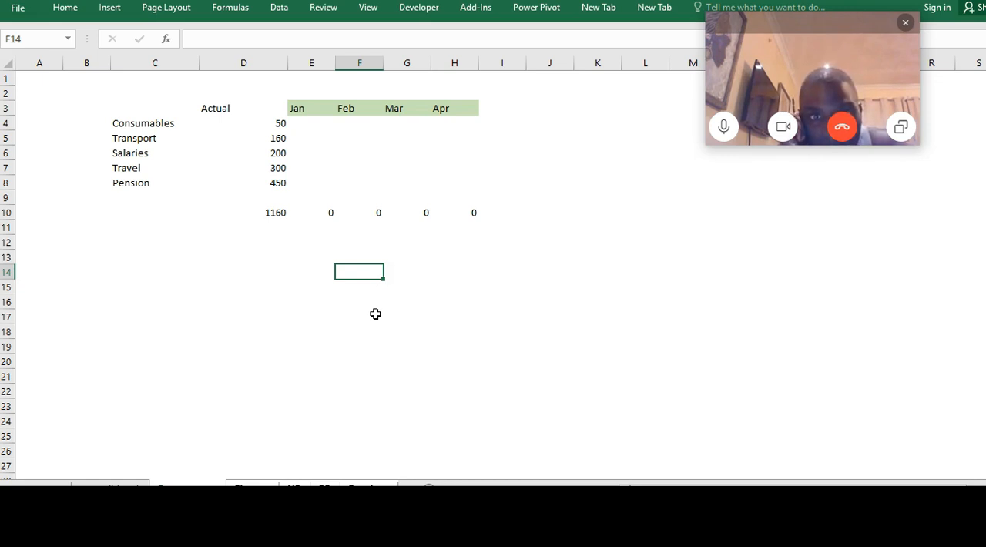
{"action": "type", "text": "#,##0"}
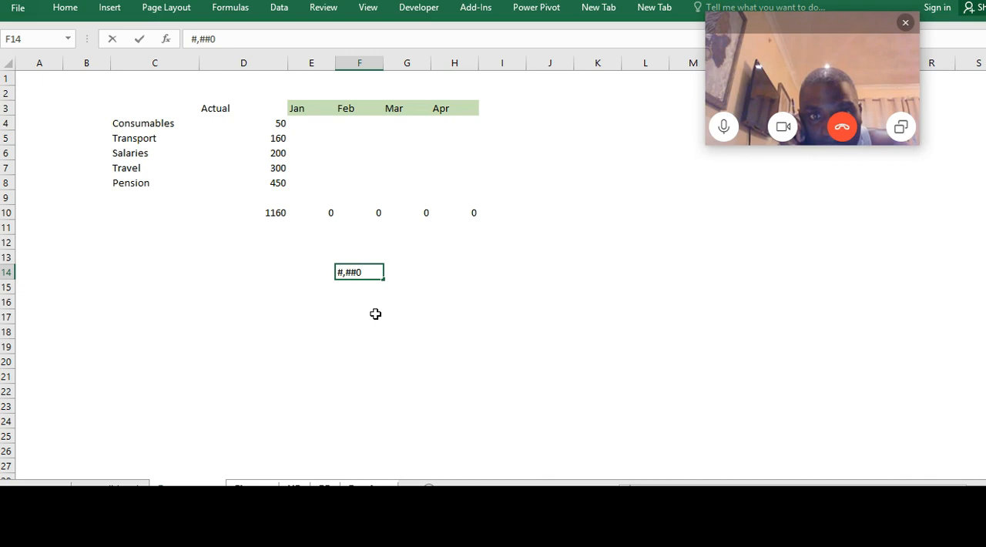
{"action": "left_click", "coordinate": [352, 300]}
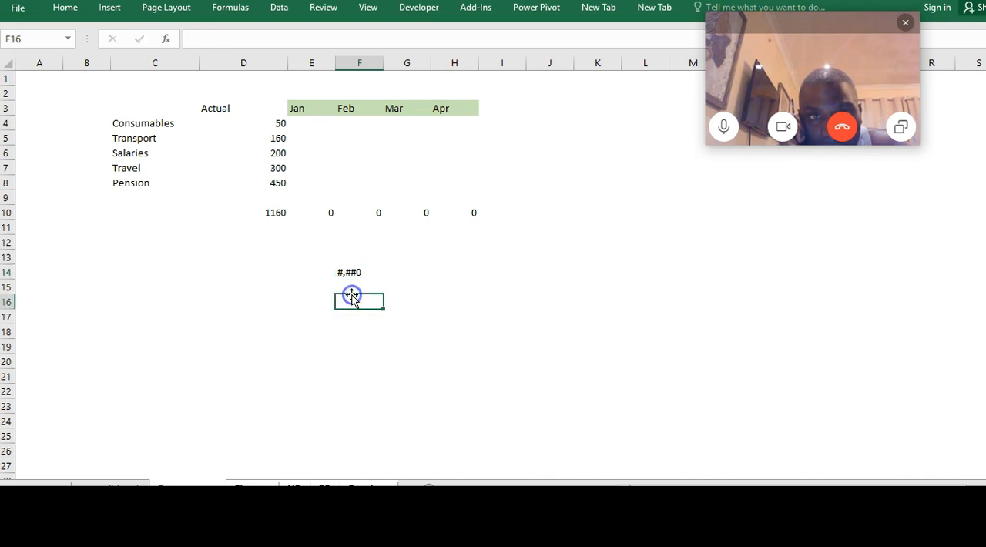
Copy the format code from F14 into F16 and wrap it in parentheses to read (#,##0)
{"action": "type", "text": "("}
{"action": "key", "text": "Escape"}
{"action": "left_click", "coordinate": [348, 273]}
{"action": "key", "text": "ctrl+c"}
{"action": "left_click", "coordinate": [349, 299]}
{"action": "key", "text": "ctrl+v"}
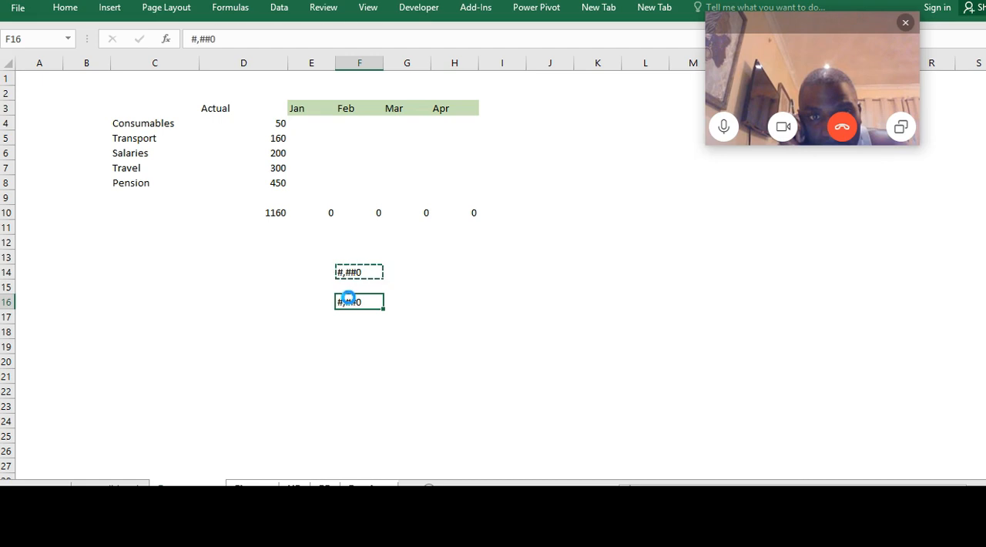
{"action": "left_click", "coordinate": [193, 37]}
{"action": "type", "text": "("}
{"action": "type", "text": ")"}
{"action": "key", "text": "Return"}
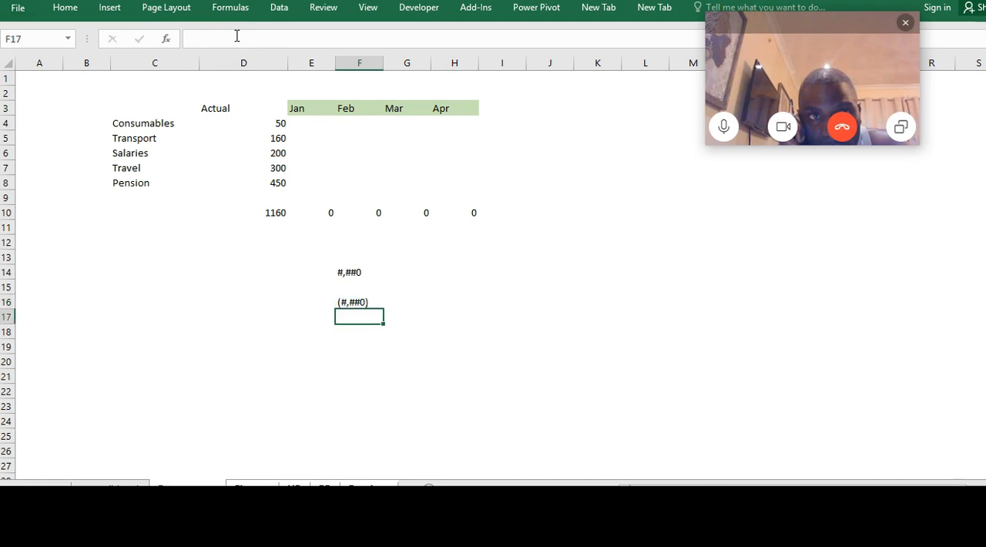
Enter a single dash in cell F18 as the format code for zero values
{"action": "key", "text": "Return"}
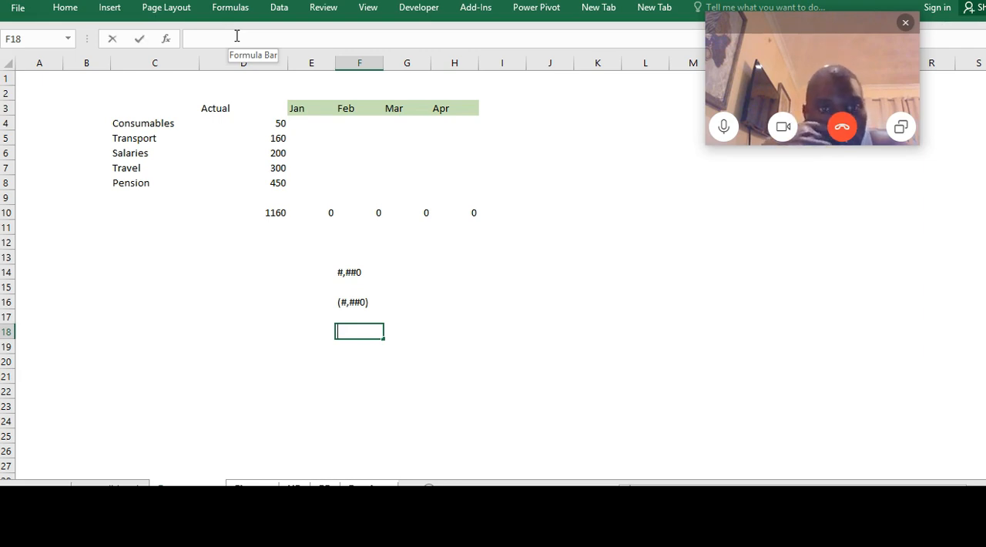
{"action": "type", "text": "-"}
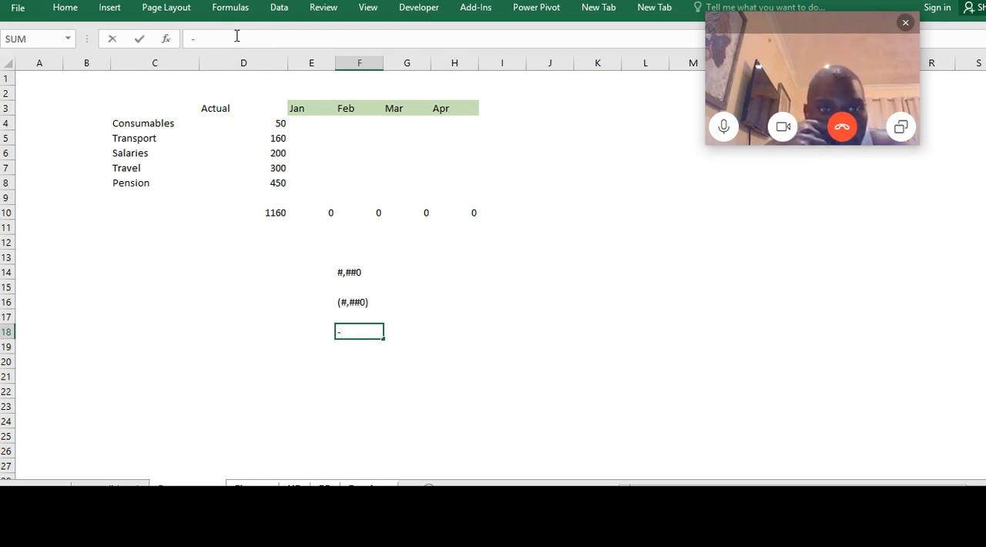
{"action": "key", "text": "Return"}
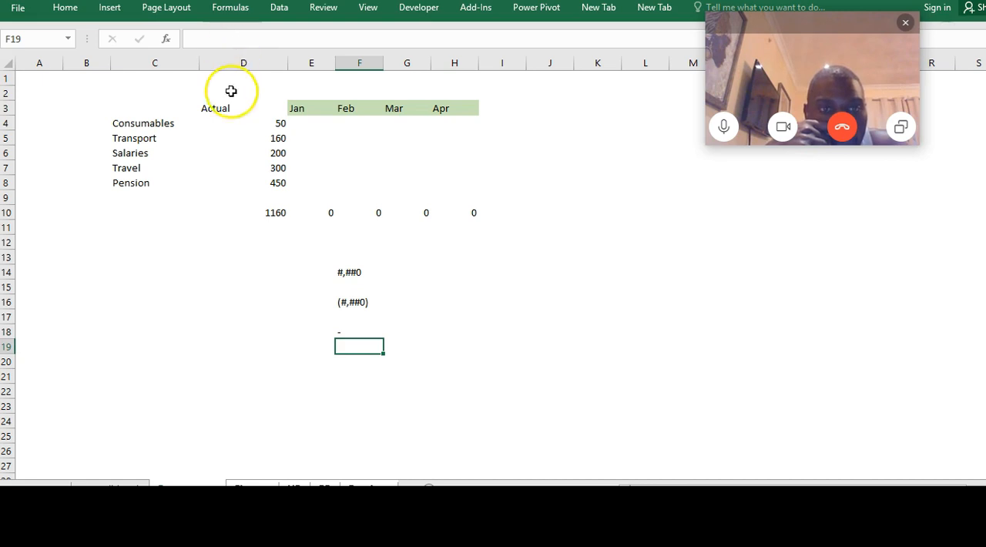
Write the combined custom format code #,##0;(#,##0);- in cell H14
{"action": "left_click", "coordinate": [445, 272]}
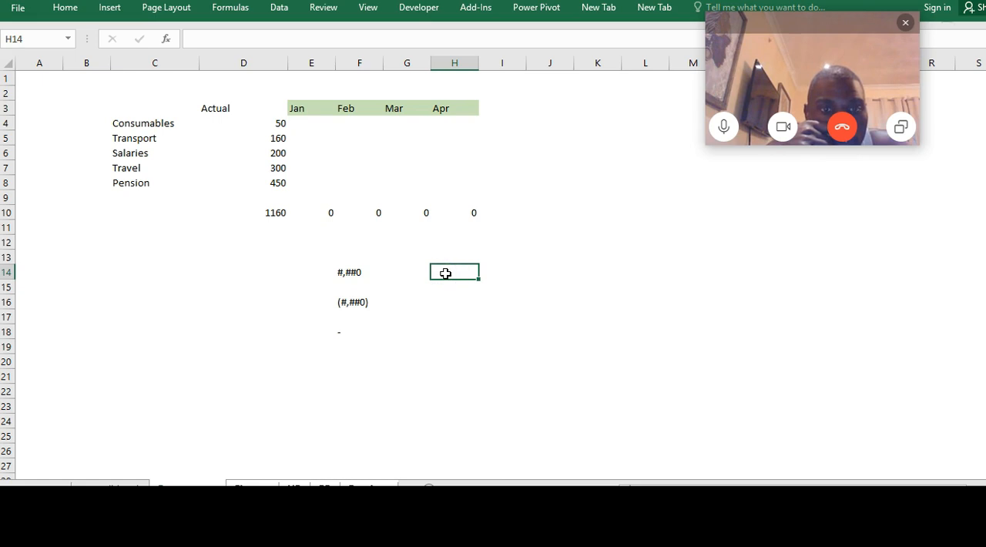
{"action": "type", "text": "#,##0;("}
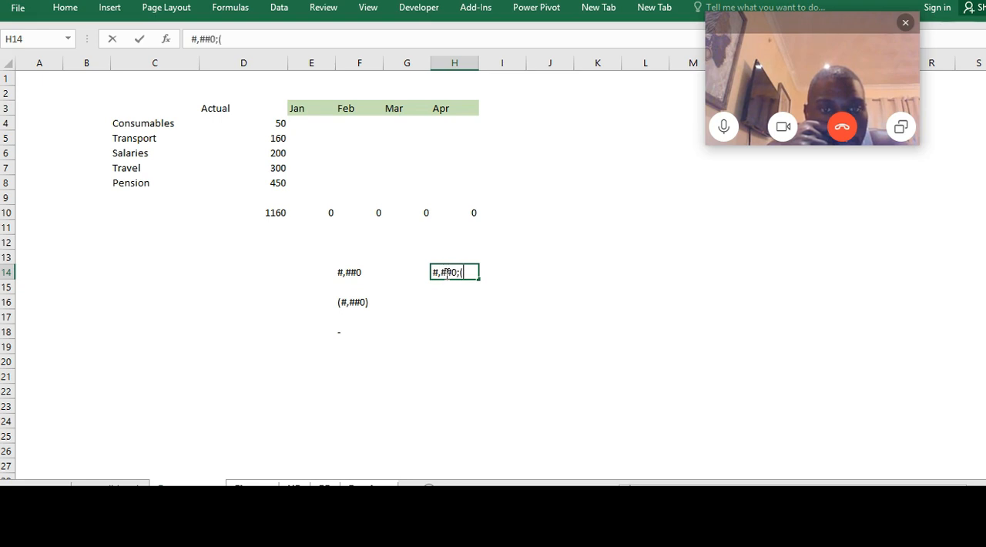
{"action": "type", "text": "#,##0);"}
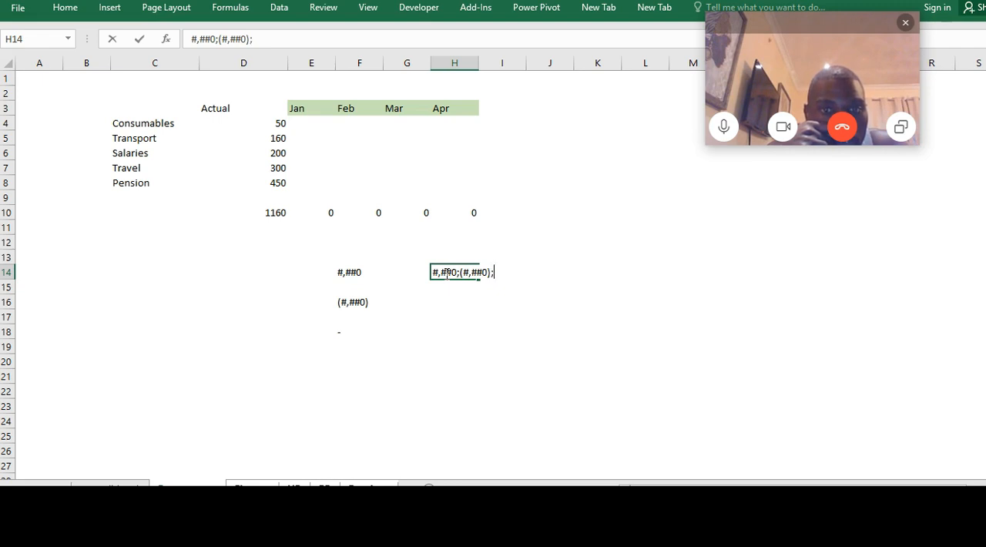
{"action": "type", "text": "-"}
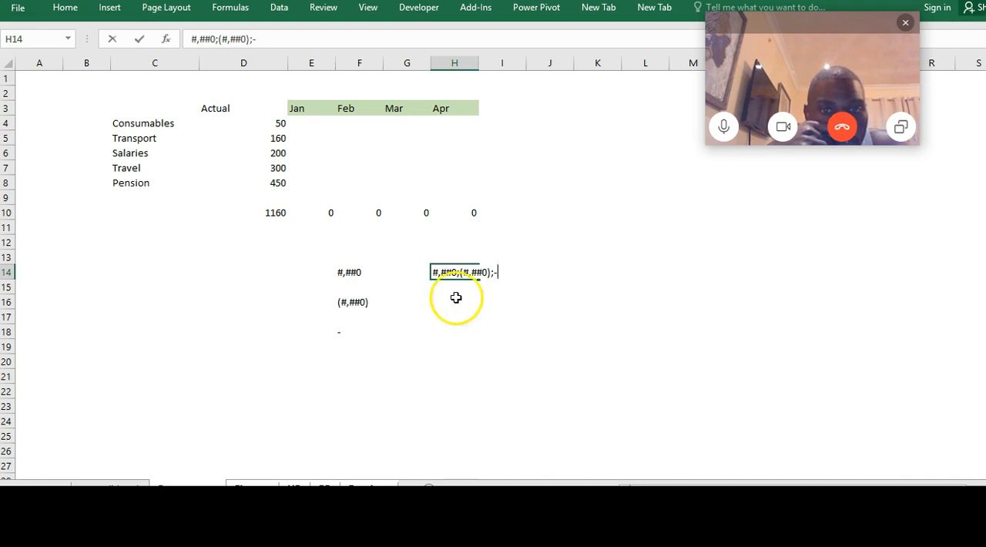
{"action": "left_click", "coordinate": [475, 334]}
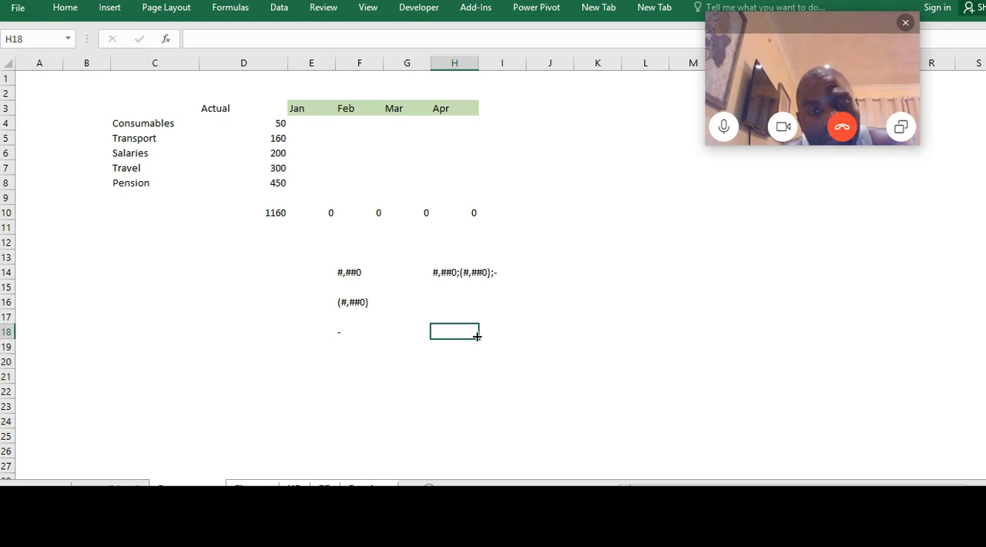
Copy the full format code text from cell H14, leaving the cell's contents intact
{"action": "left_click", "coordinate": [467, 272]}
{"action": "left_click_drag", "start_coordinate": [260, 37], "coordinate": [239, 38]}
{"action": "left_click", "coordinate": [460, 316]}
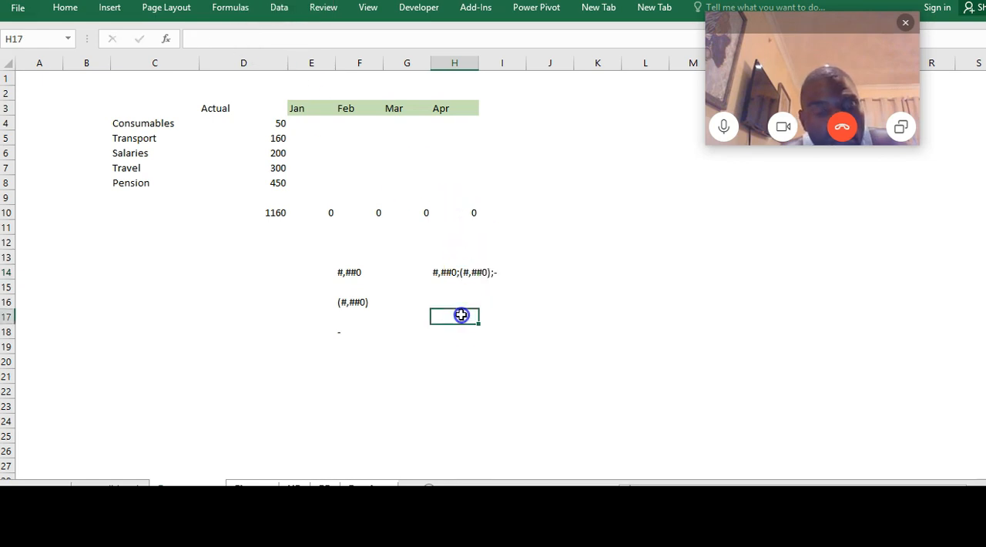
{"action": "left_click", "coordinate": [455, 271]}
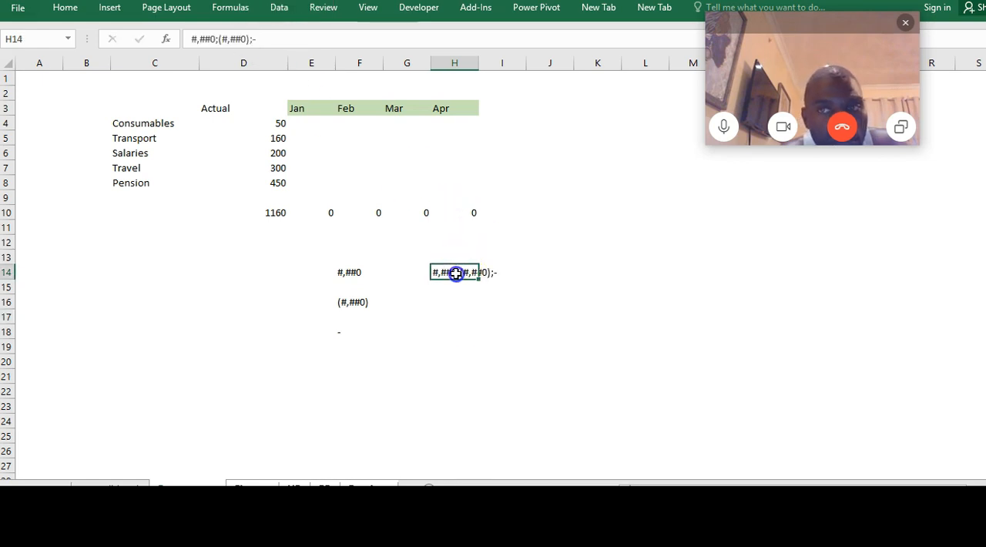
{"action": "left_click", "coordinate": [259, 38]}
{"action": "left_click_drag", "start_coordinate": [259, 39], "coordinate": [172, 38]}
{"action": "key", "text": "ctrl+c"}
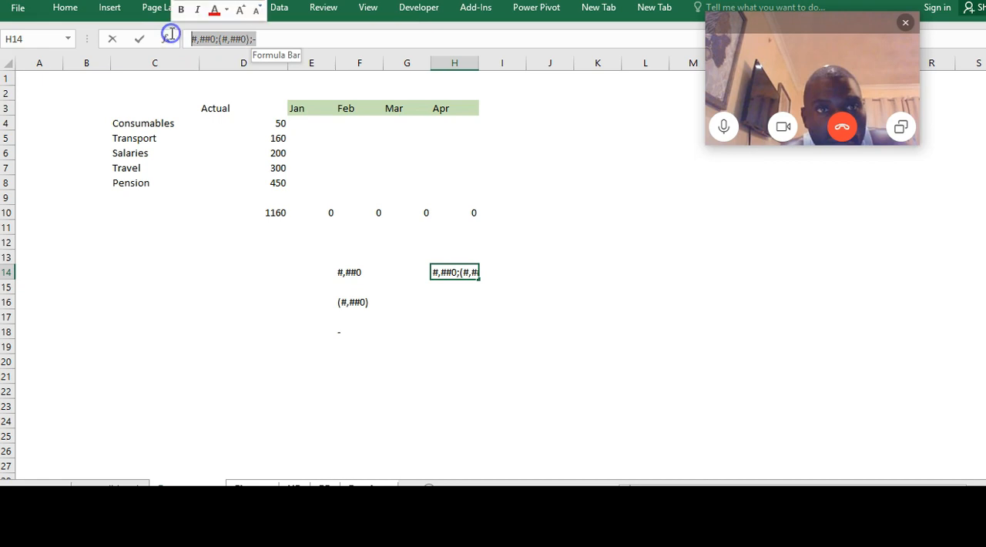
{"action": "key", "text": "Escape"}
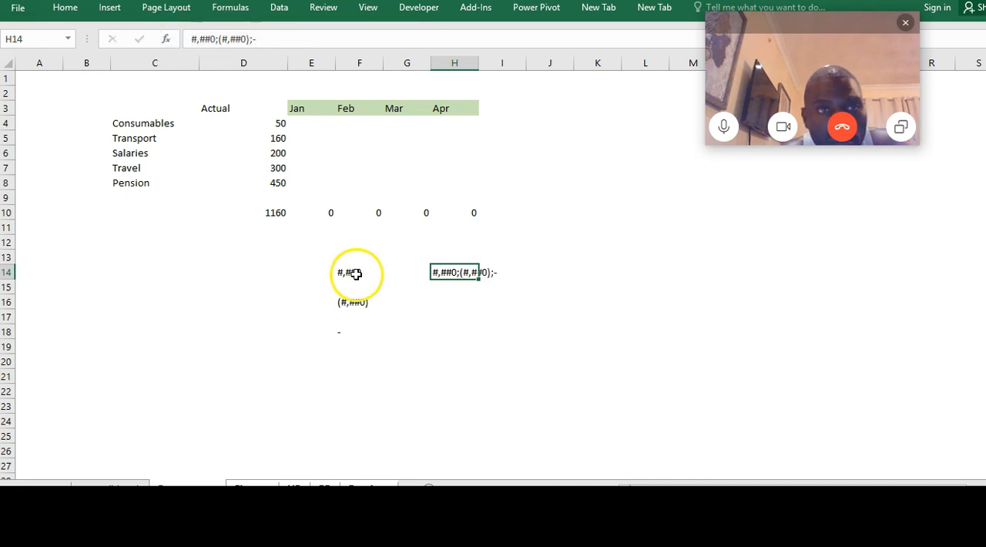
{"action": "left_click", "coordinate": [433, 308]}
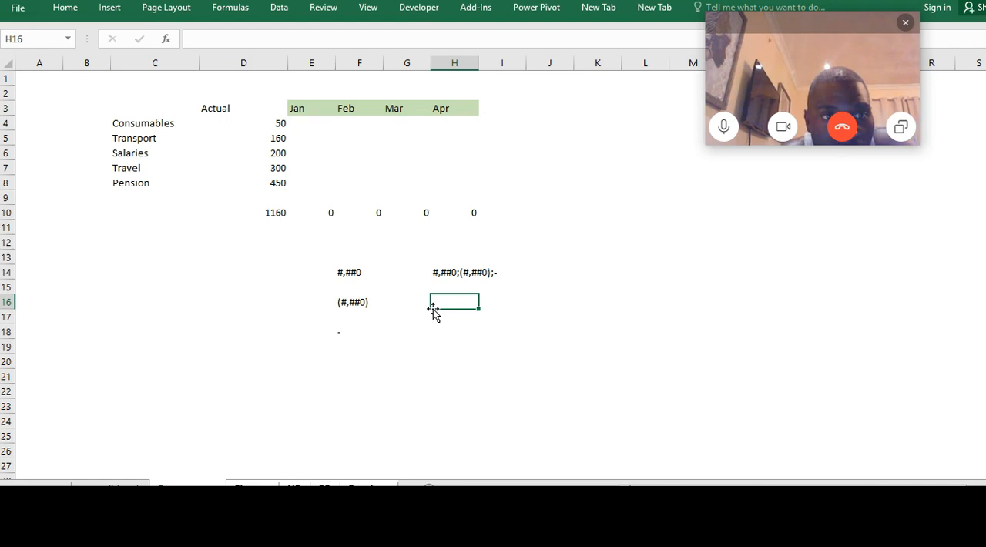
Apply the copied custom number format #,##0;(#,##0);- to the totals in D10:H10
{"action": "left_click", "coordinate": [279, 211]}
{"action": "key", "text": "shift+Right"}
{"action": "key", "text": "shift+Right"}
{"action": "key", "text": "shift+Right"}
{"action": "key", "text": "shift+Right"}
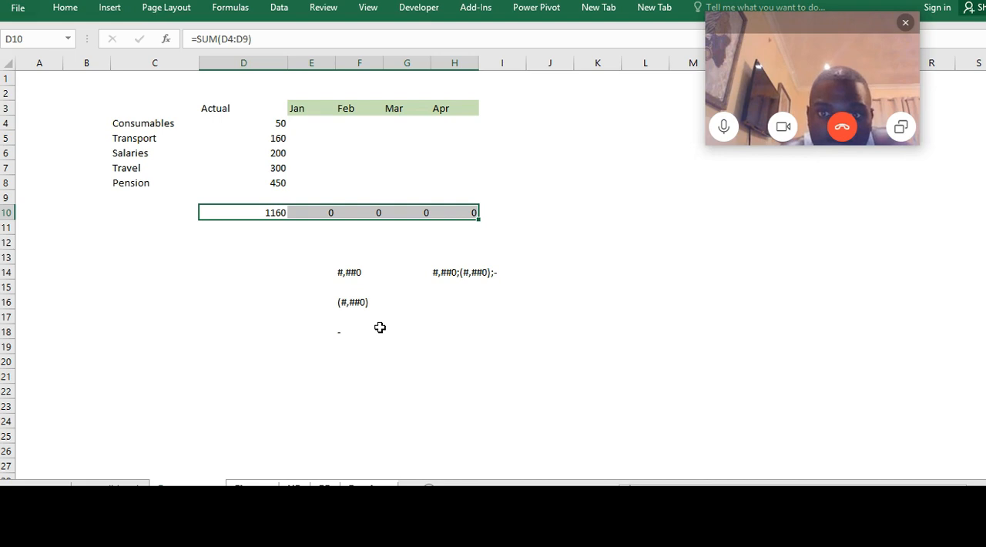
{"action": "key", "text": "ctrl+1"}
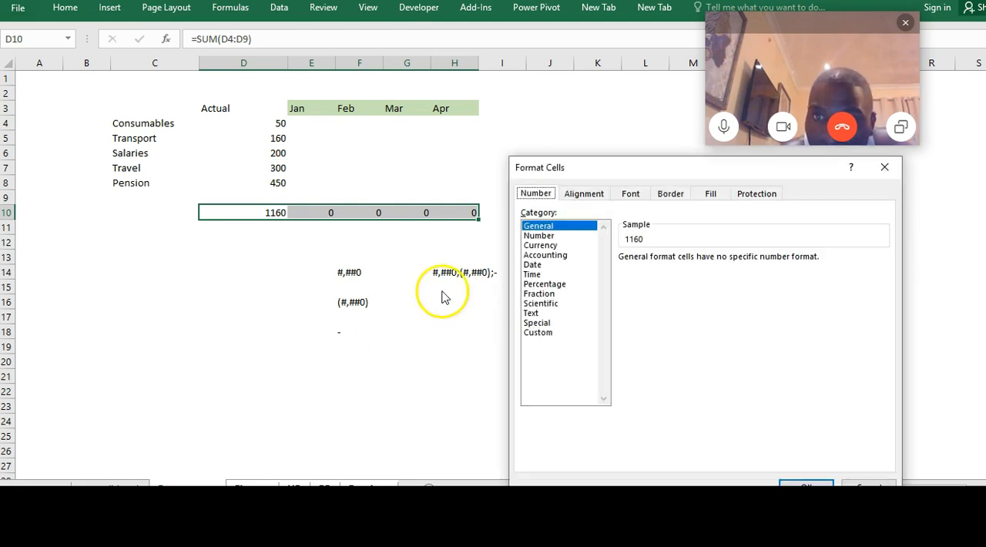
{"action": "left_click", "coordinate": [546, 335]}
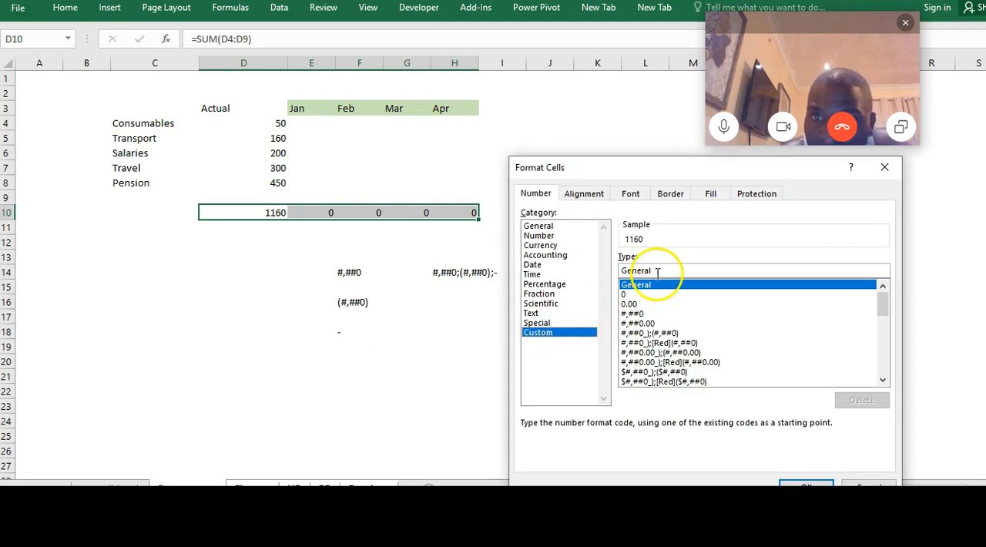
{"action": "key", "text": "BackSpace"}
{"action": "key", "text": "BackSpace"}
{"action": "key", "text": "BackSpace"}
{"action": "key", "text": "BackSpace"}
{"action": "key", "text": "BackSpace"}
{"action": "key", "text": "BackSpace"}
{"action": "key", "text": "BackSpace"}
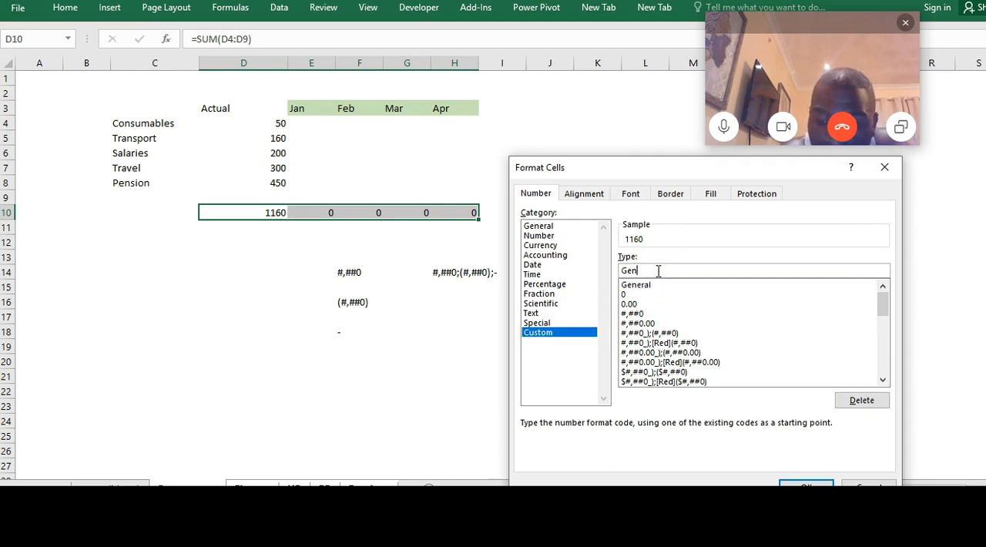
{"action": "key", "text": "ctrl+v"}
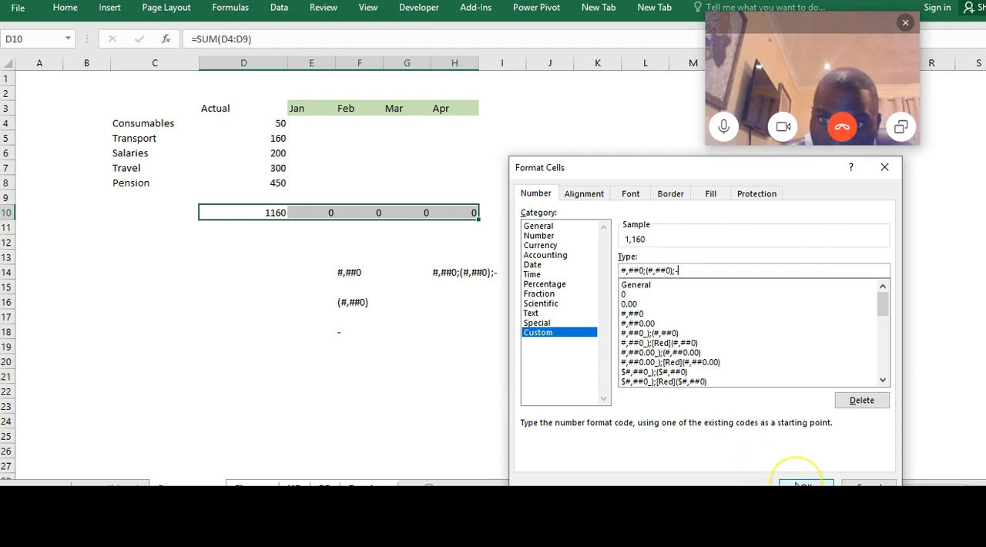
{"action": "left_click", "coordinate": [798, 485]}
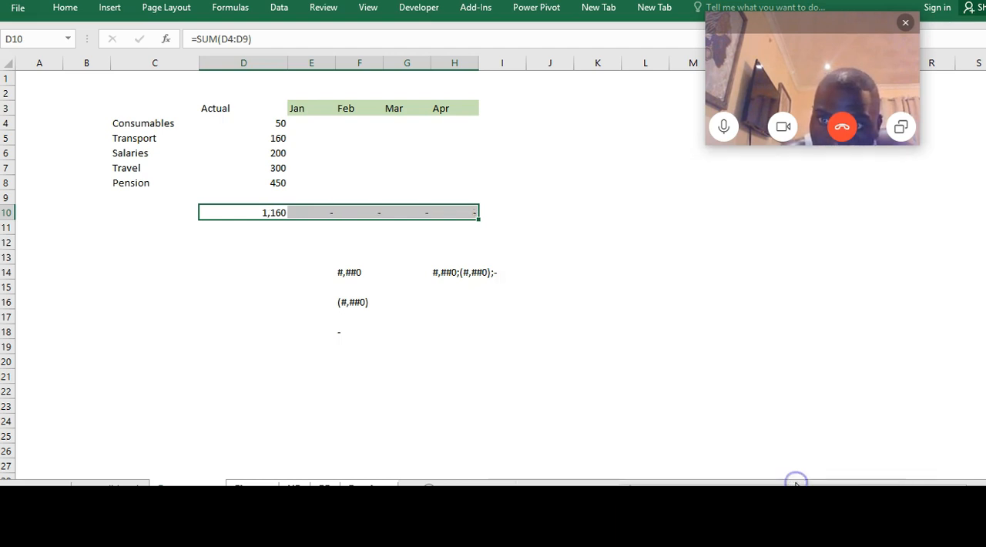
{"action": "left_click", "coordinate": [236, 371]}
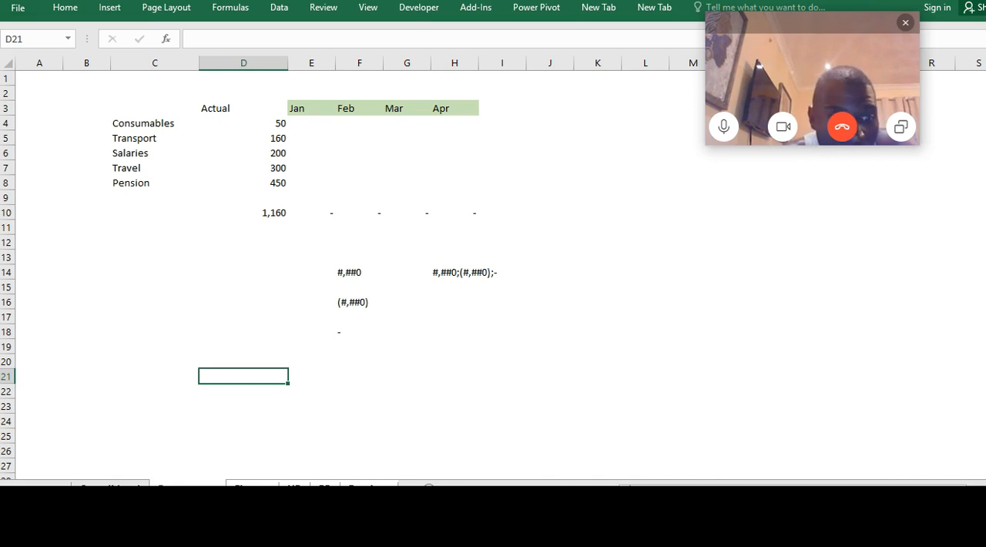
On the Consolidated sheet, add SUM totals in D12:H12 for all five department columns, Procurement through Pensions
{"action": "left_click", "coordinate": [111, 487]}
{"action": "left_click", "coordinate": [248, 231]}
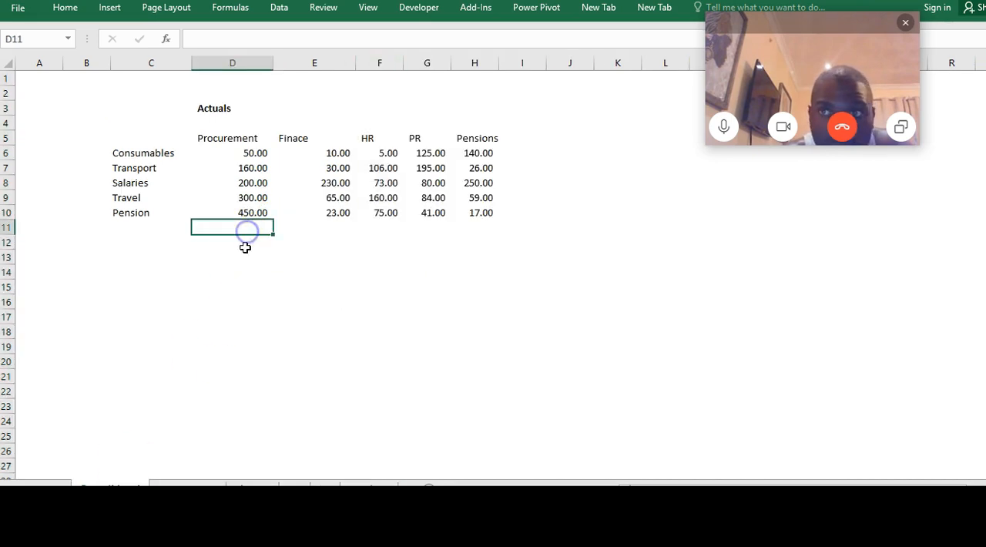
{"action": "left_click", "coordinate": [242, 243]}
{"action": "key", "text": "shift+Right"}
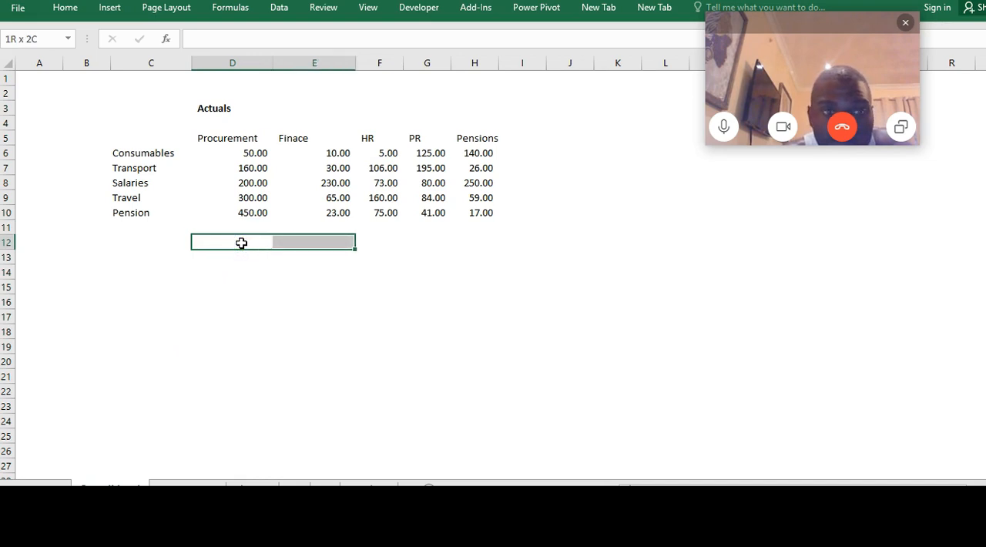
{"action": "key", "text": "shift+Right"}
{"action": "key", "text": "shift+Right"}
{"action": "key", "text": "shift+Right"}
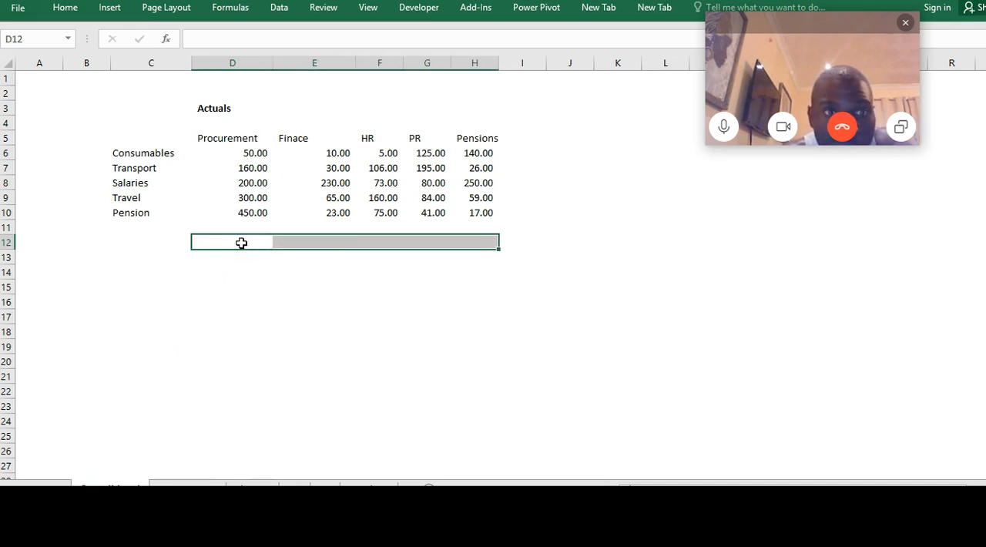
{"action": "key", "text": "alt+equal"}
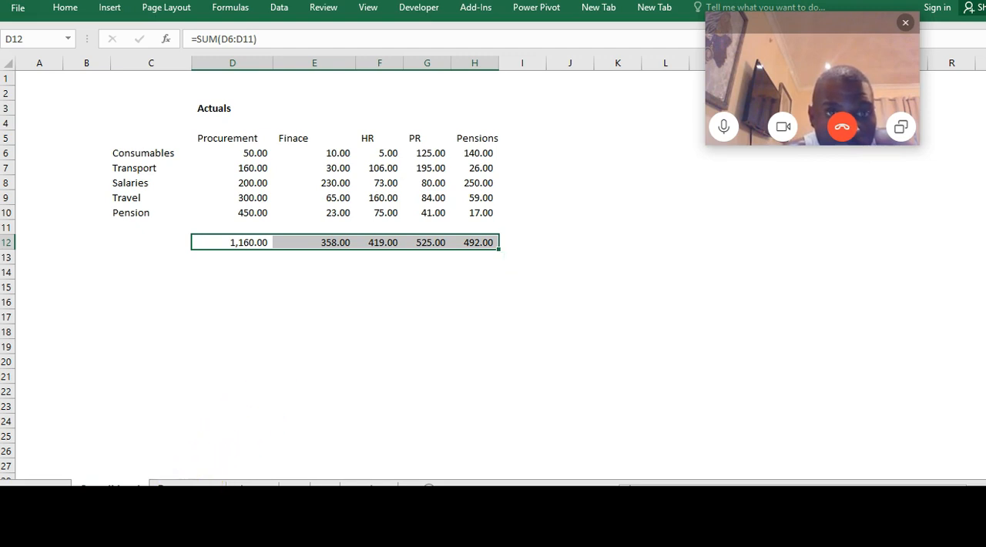
Compare the total on each department sheet, from Procurement to Pensions, with its matching column total on the Consolidated sheet
{"action": "left_click", "coordinate": [187, 489]}
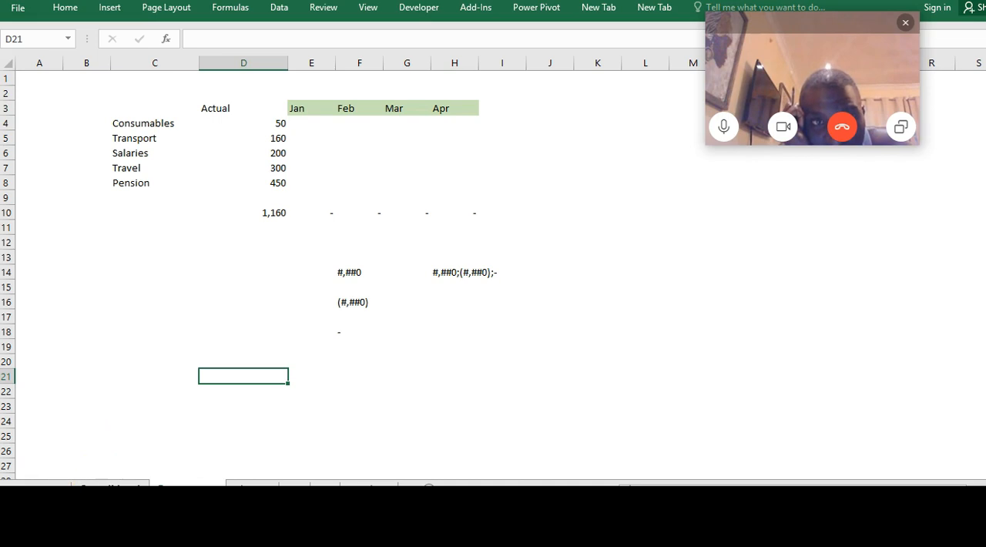
{"action": "left_click", "coordinate": [108, 486]}
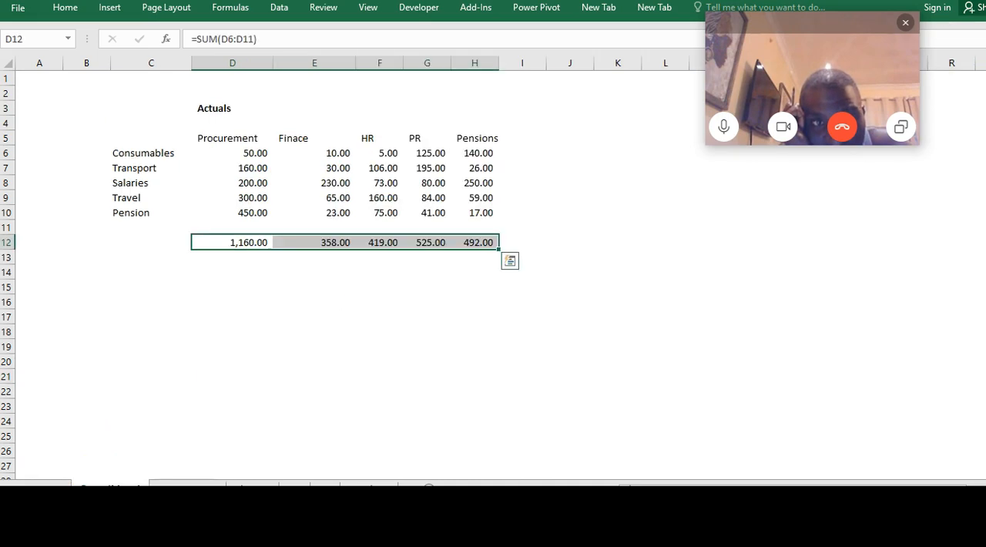
{"action": "left_click", "coordinate": [243, 243]}
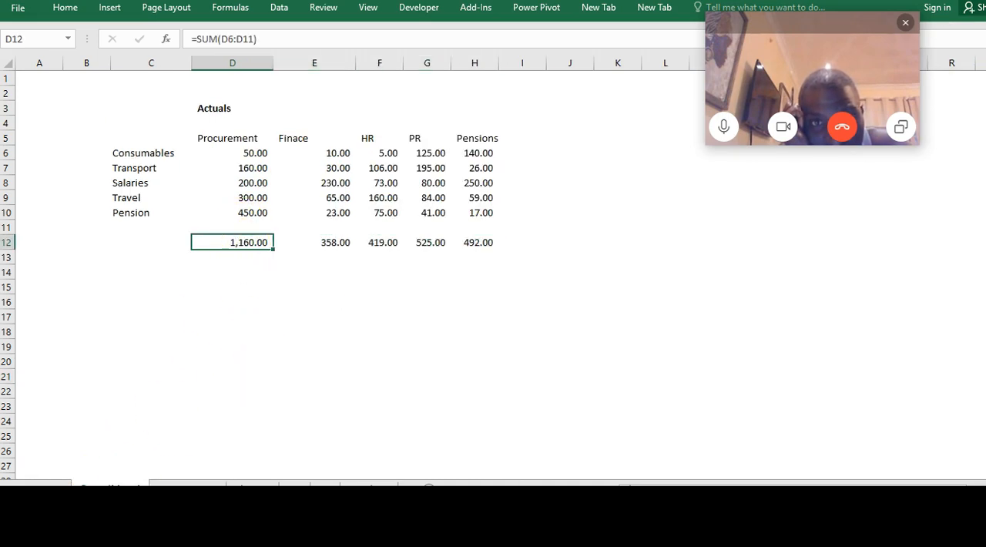
{"action": "left_click", "coordinate": [189, 487]}
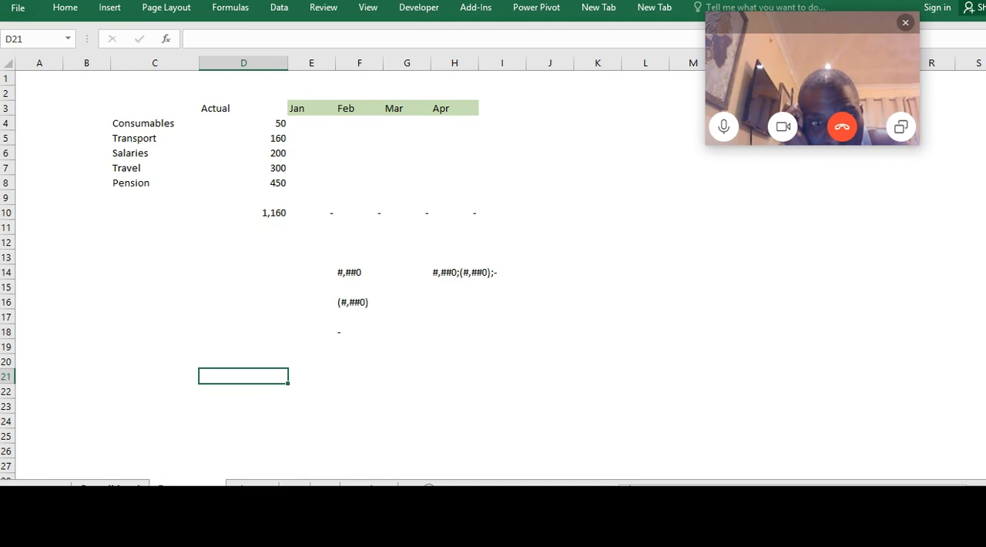
{"action": "left_click", "coordinate": [111, 486]}
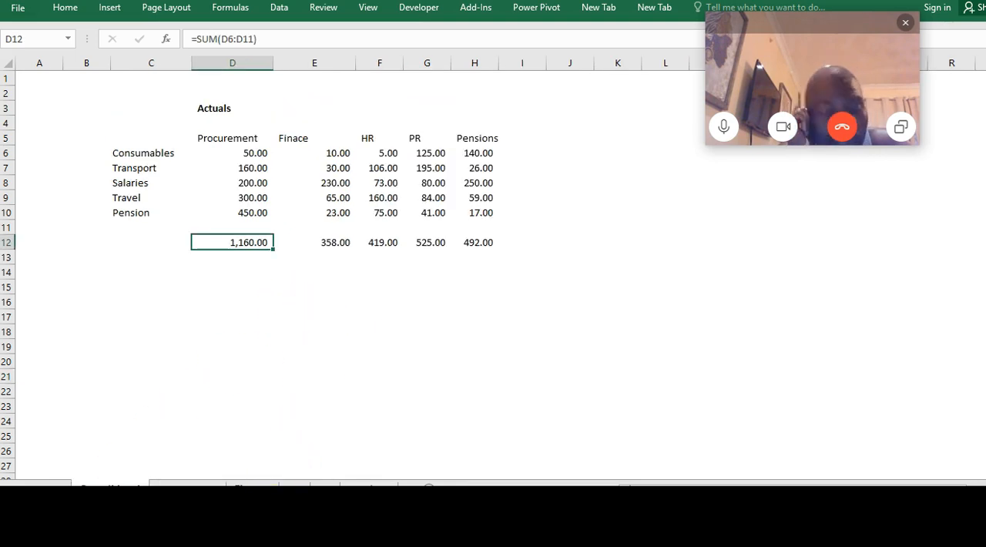
{"action": "left_click", "coordinate": [245, 487]}
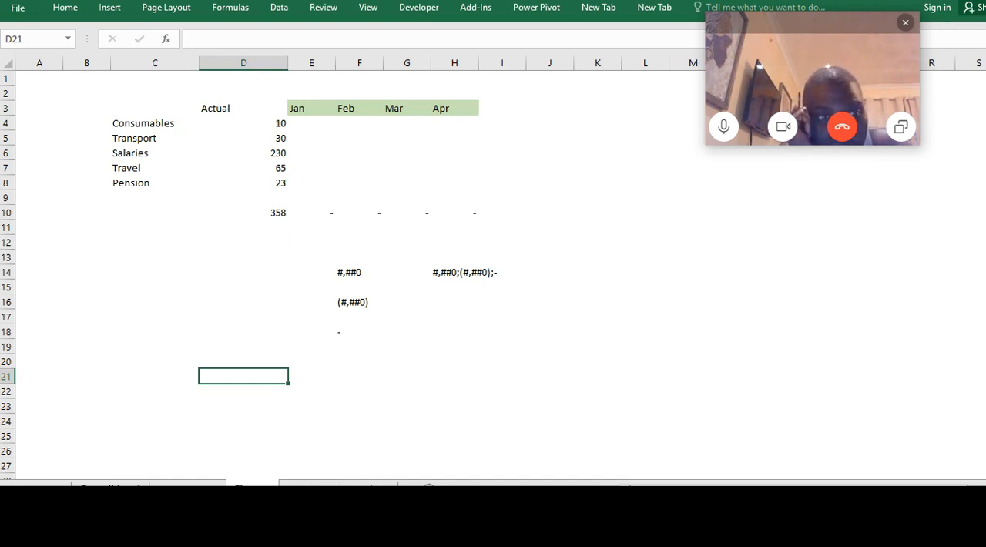
{"action": "left_click", "coordinate": [112, 485]}
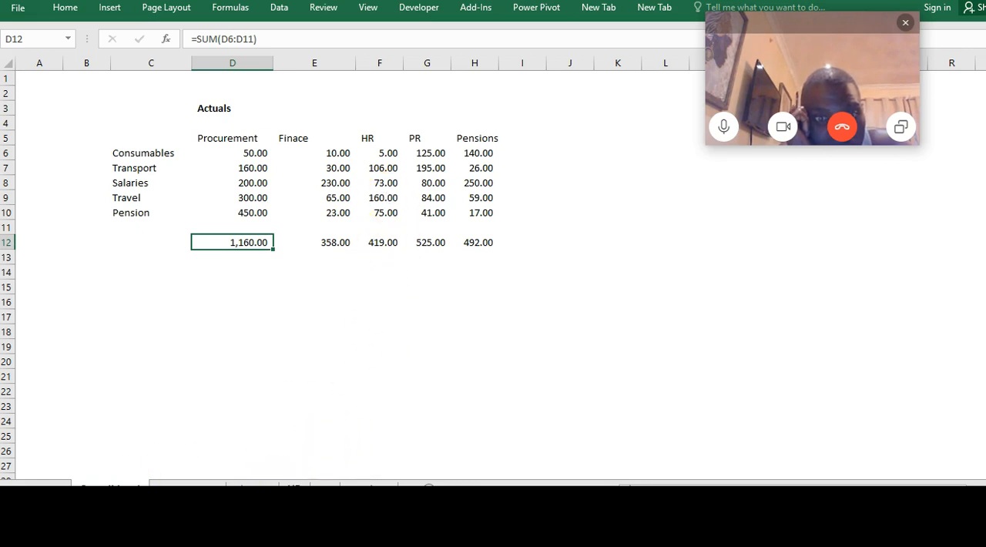
{"action": "left_click", "coordinate": [294, 487]}
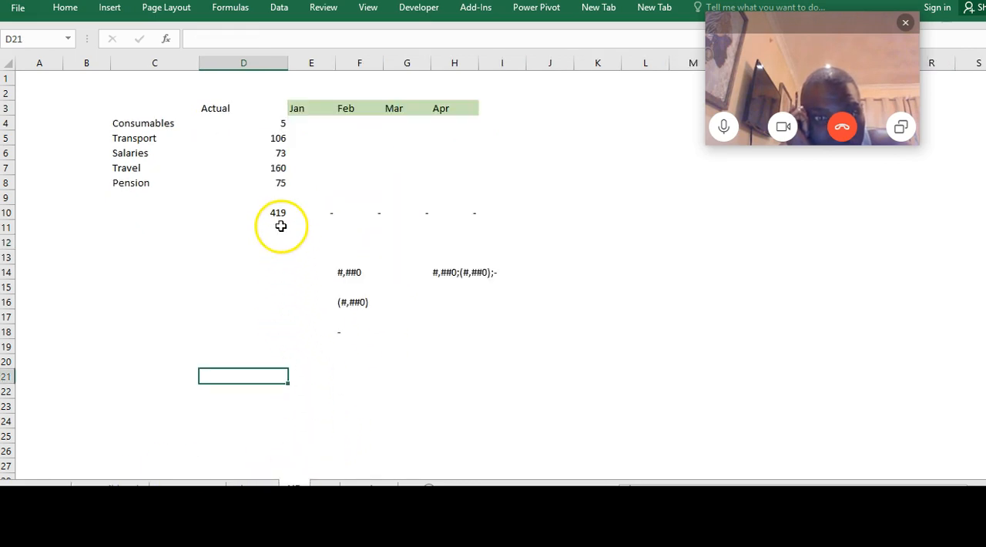
{"action": "left_click", "coordinate": [111, 488]}
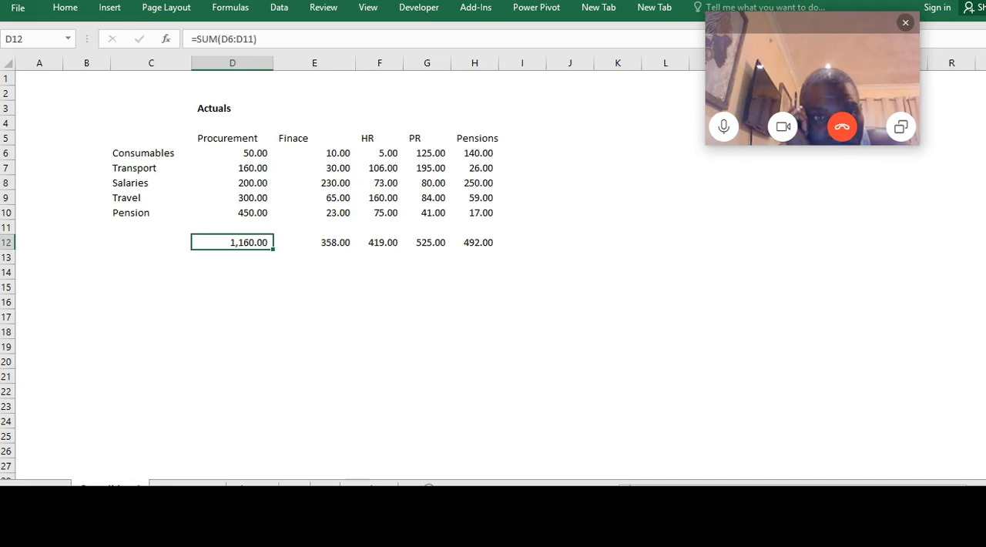
{"action": "left_click", "coordinate": [324, 488]}
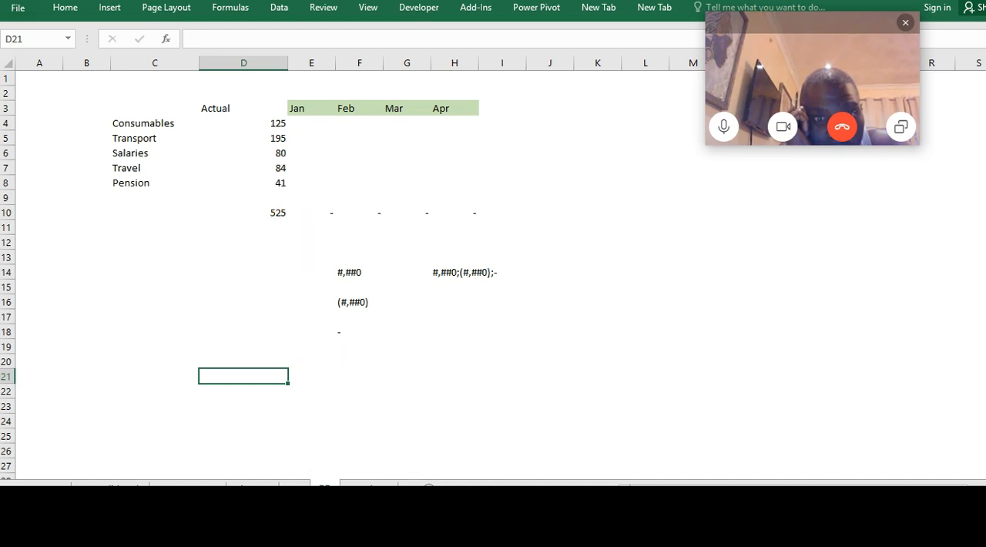
{"action": "left_click", "coordinate": [111, 488]}
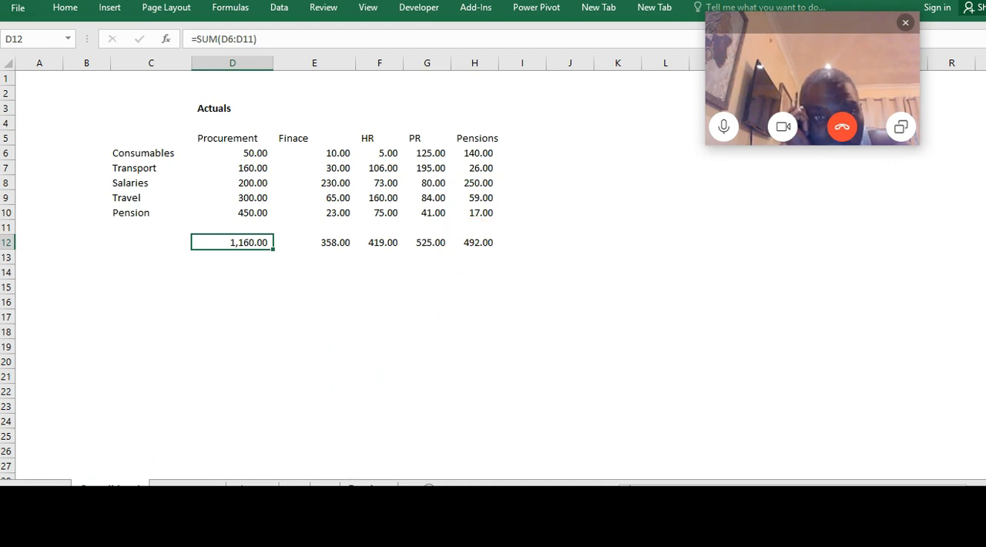
{"action": "left_click", "coordinate": [369, 487]}
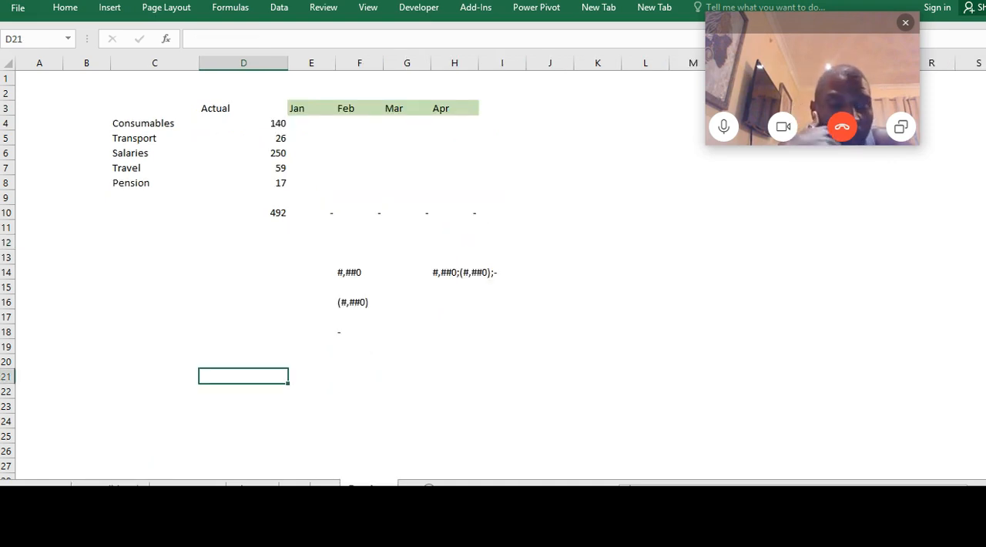